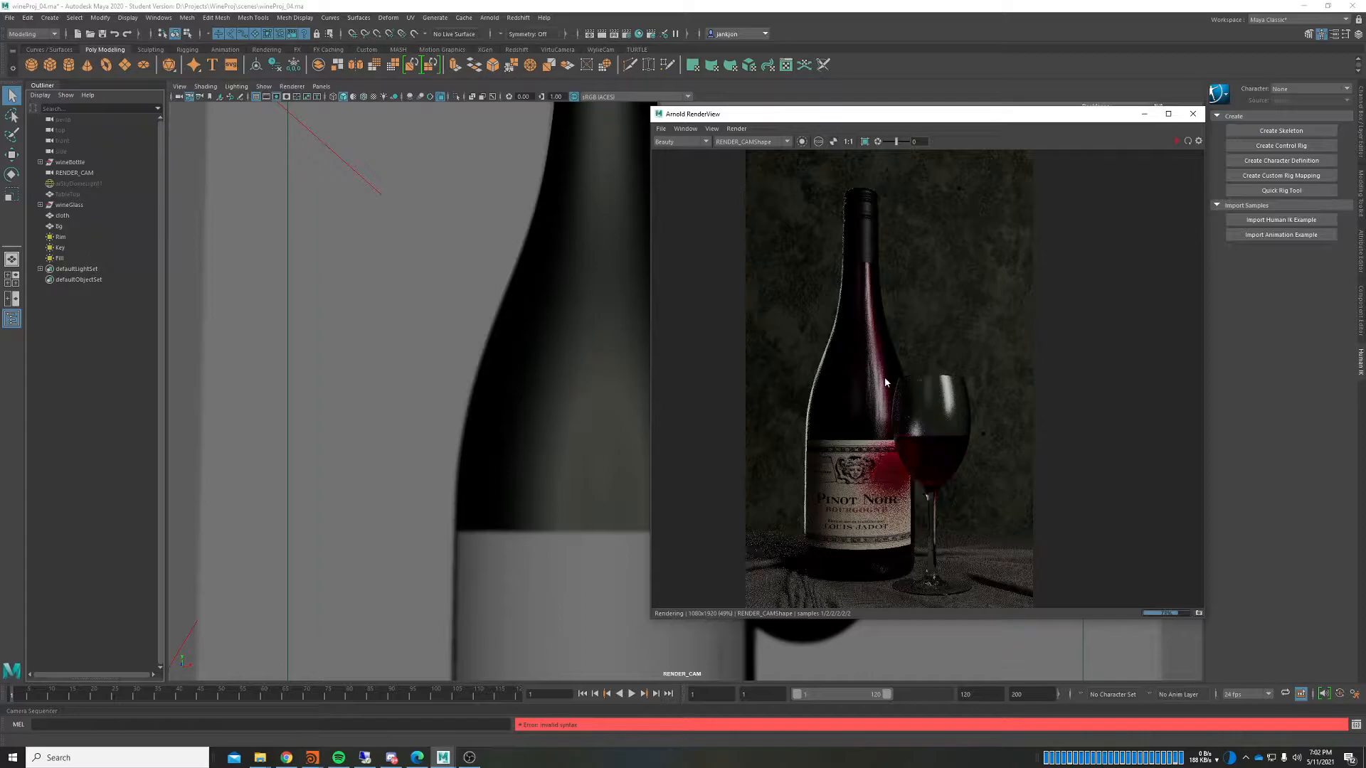
Step: Open the Arnold render settings, raise Camera (AA) samples to 5, and start an IPR render
{"action": "scroll", "coordinate": [884, 377], "scroll_direction": "up", "scroll_amount": 6}
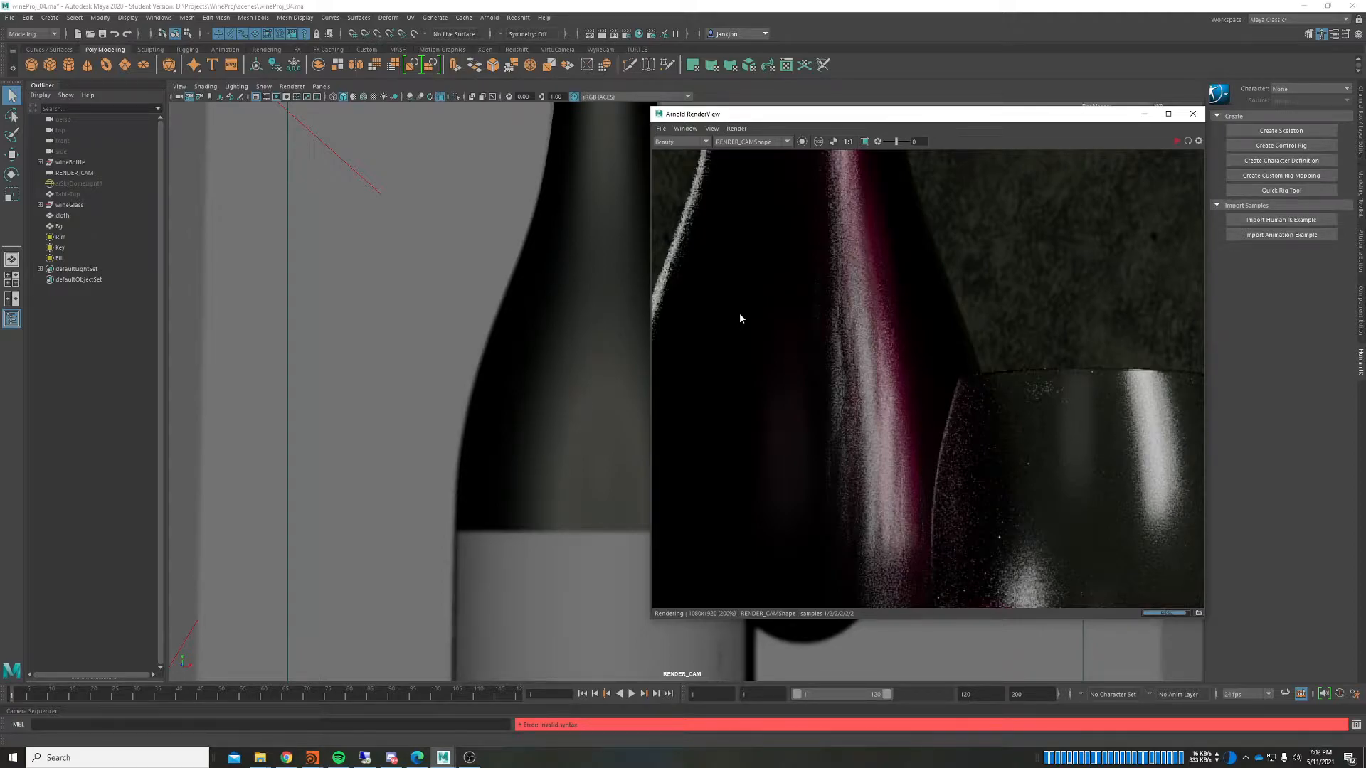
{"action": "scroll", "coordinate": [791, 277], "scroll_direction": "down", "scroll_amount": 1}
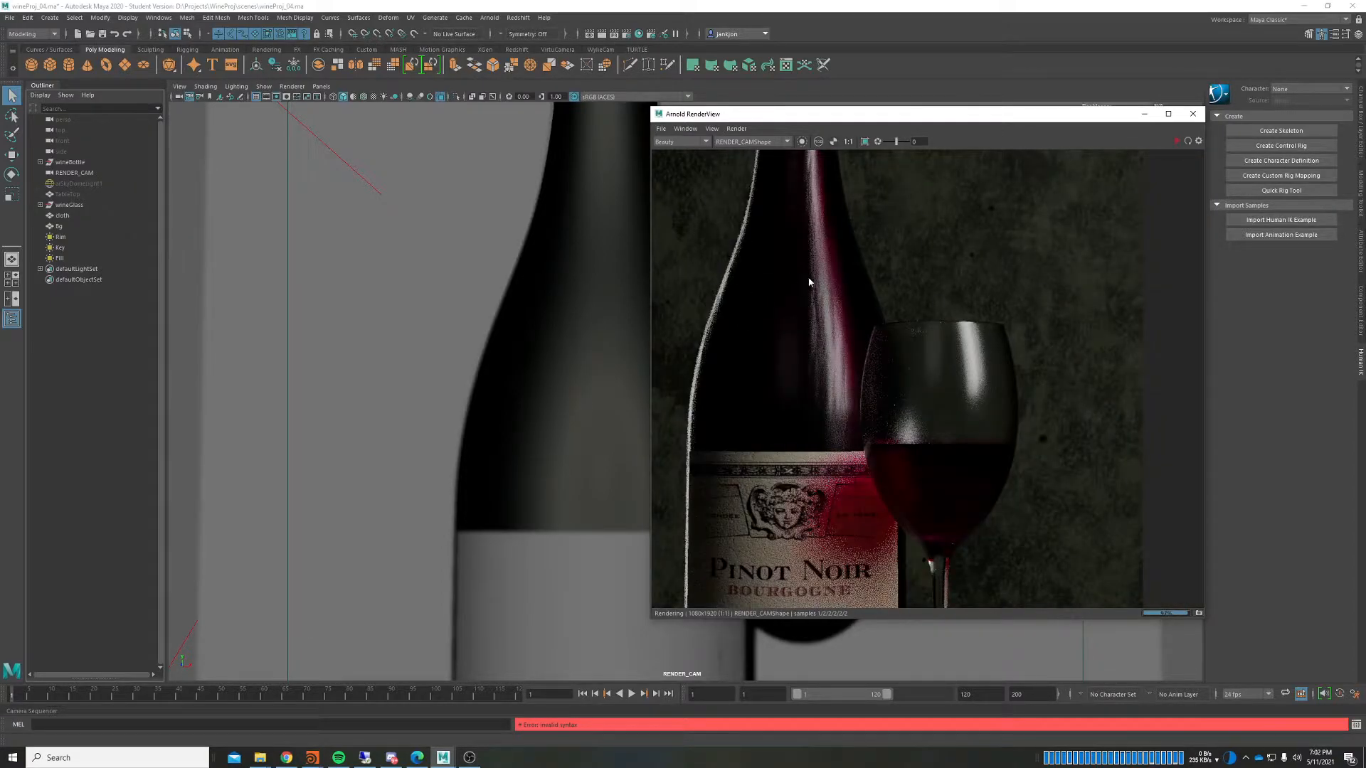
{"action": "left_click", "coordinate": [626, 34]}
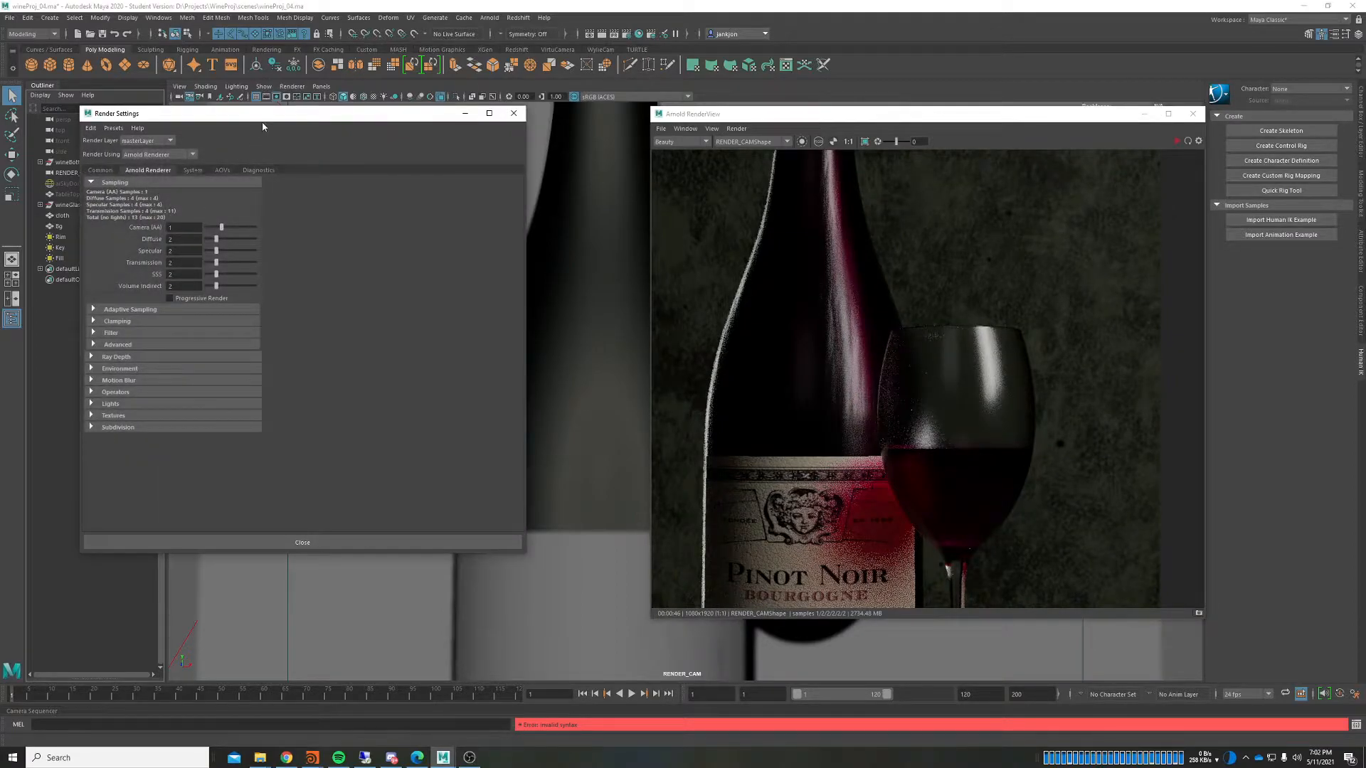
{"action": "left_click_drag", "start_coordinate": [263, 114], "coordinate": [345, 125]}
{"action": "left_click_drag", "start_coordinate": [304, 240], "coordinate": [318, 243]}
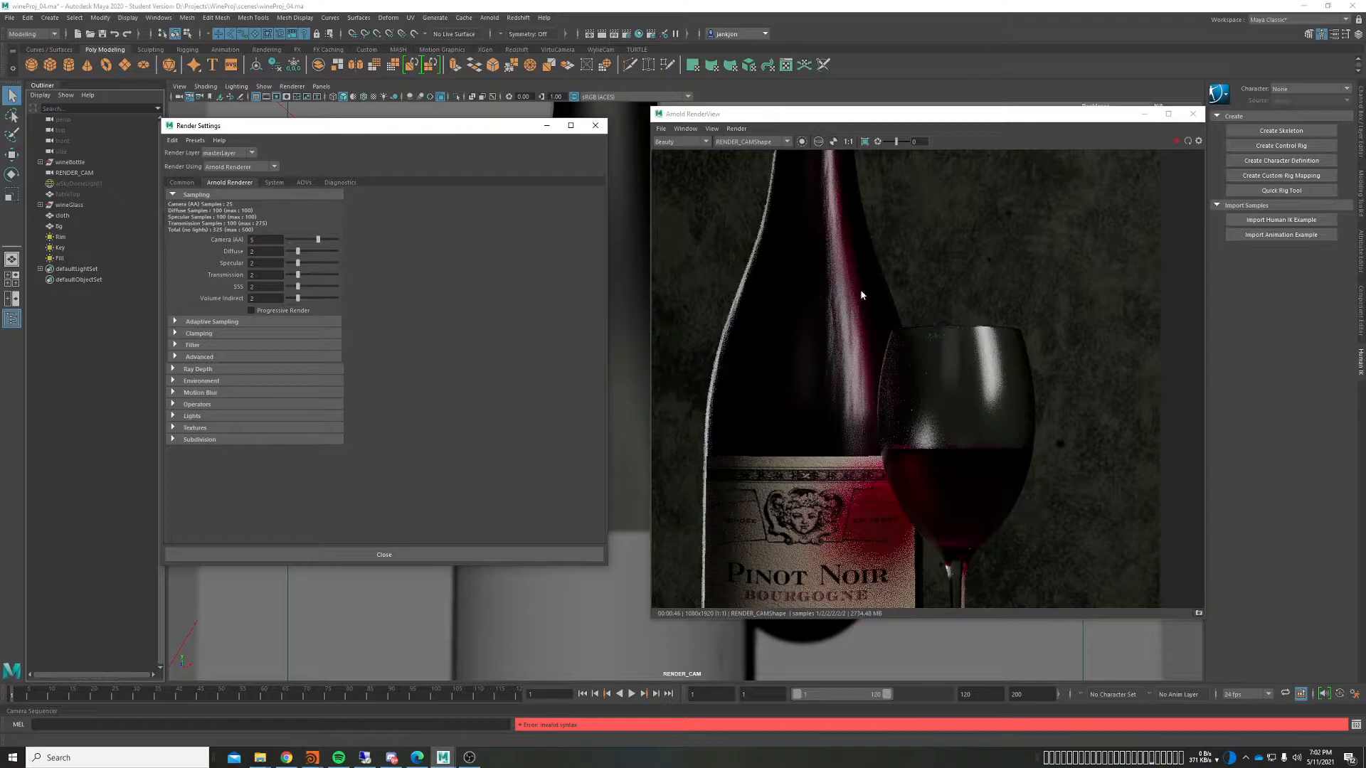
{"action": "left_click", "coordinate": [1187, 140]}
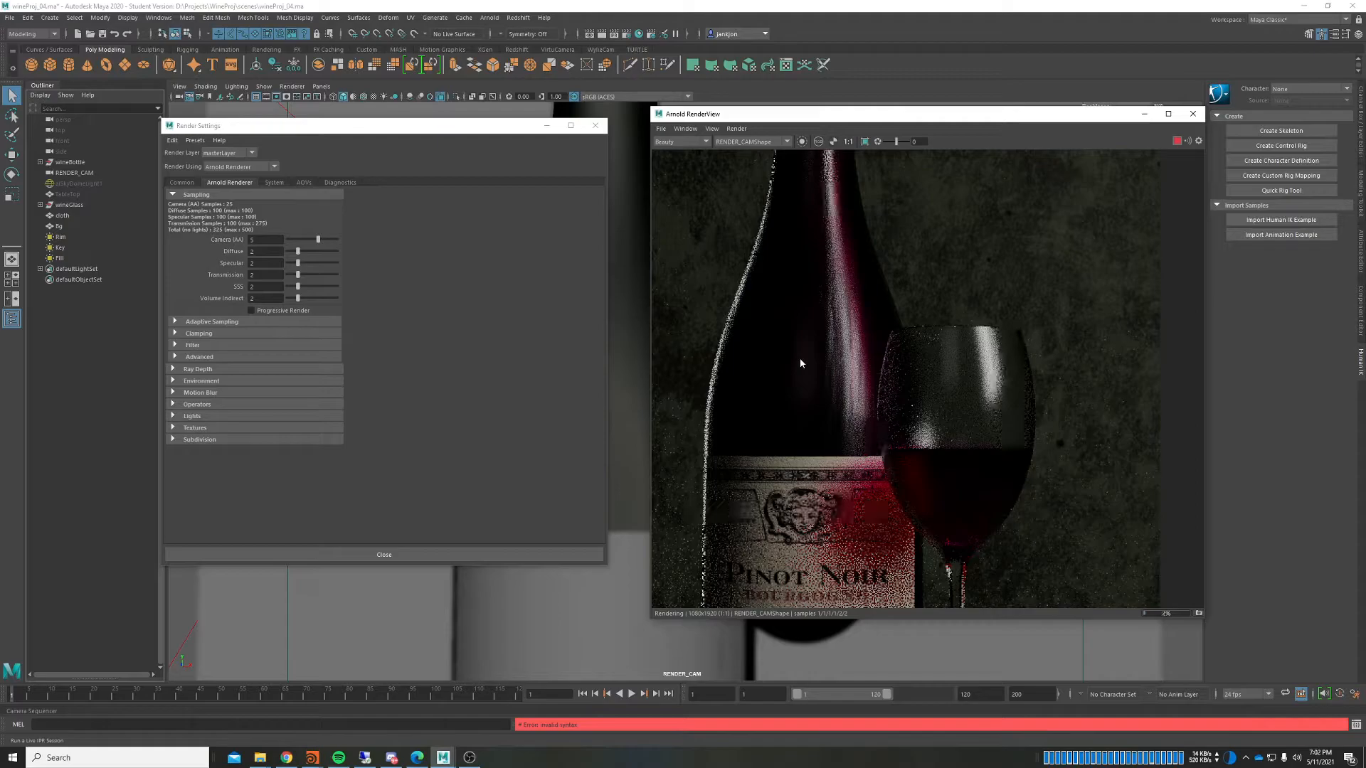
Step: Lower Camera (AA) samples to 1
{"action": "left_click_drag", "start_coordinate": [263, 241], "coordinate": [232, 241]}
{"action": "type", "text": "1"}
{"action": "key", "text": "Return"}
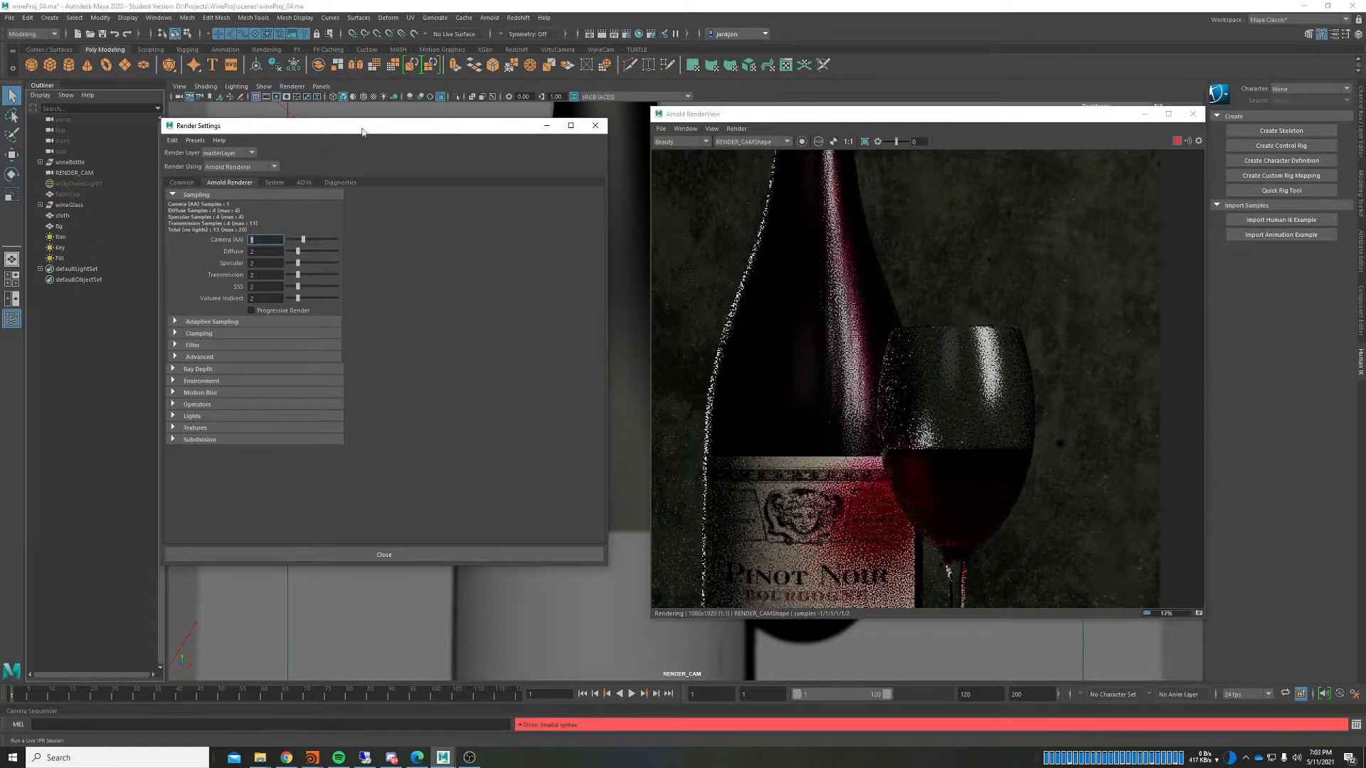
{"action": "left_click_drag", "start_coordinate": [368, 129], "coordinate": [384, 128]}
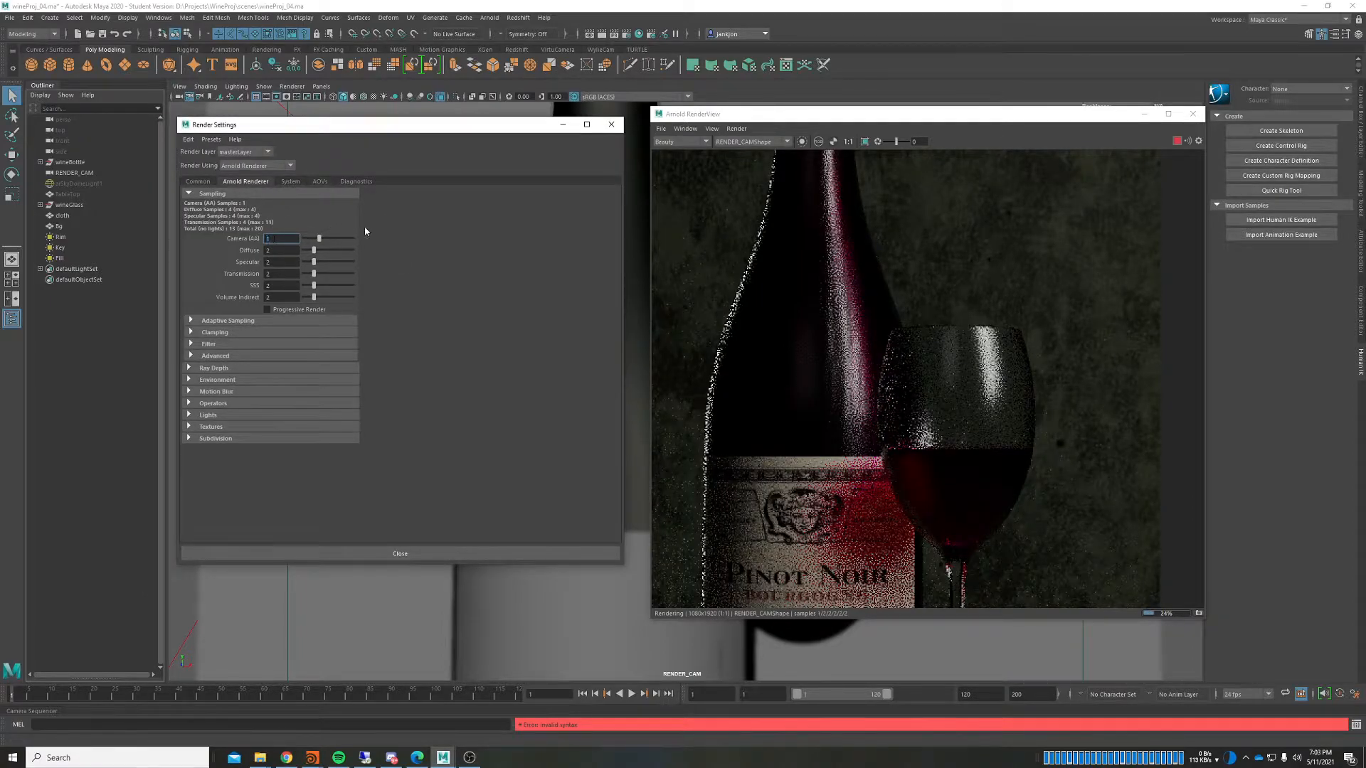
Step: In the AOVs tab, remove albedo and diffuse from the Active AOVs list
{"action": "left_click", "coordinate": [322, 181]}
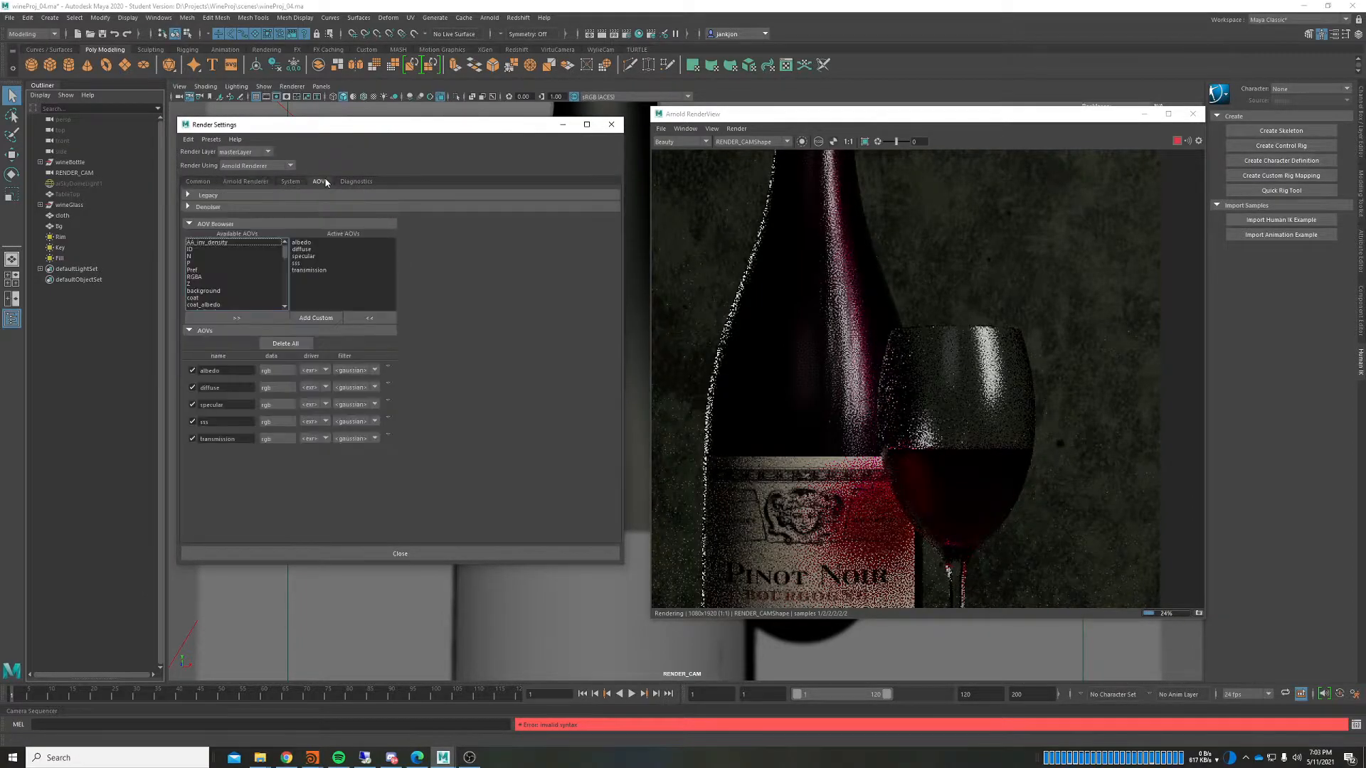
{"action": "left_click", "coordinate": [857, 288]}
{"action": "scroll", "coordinate": [855, 301], "scroll_direction": "down", "scroll_amount": 3}
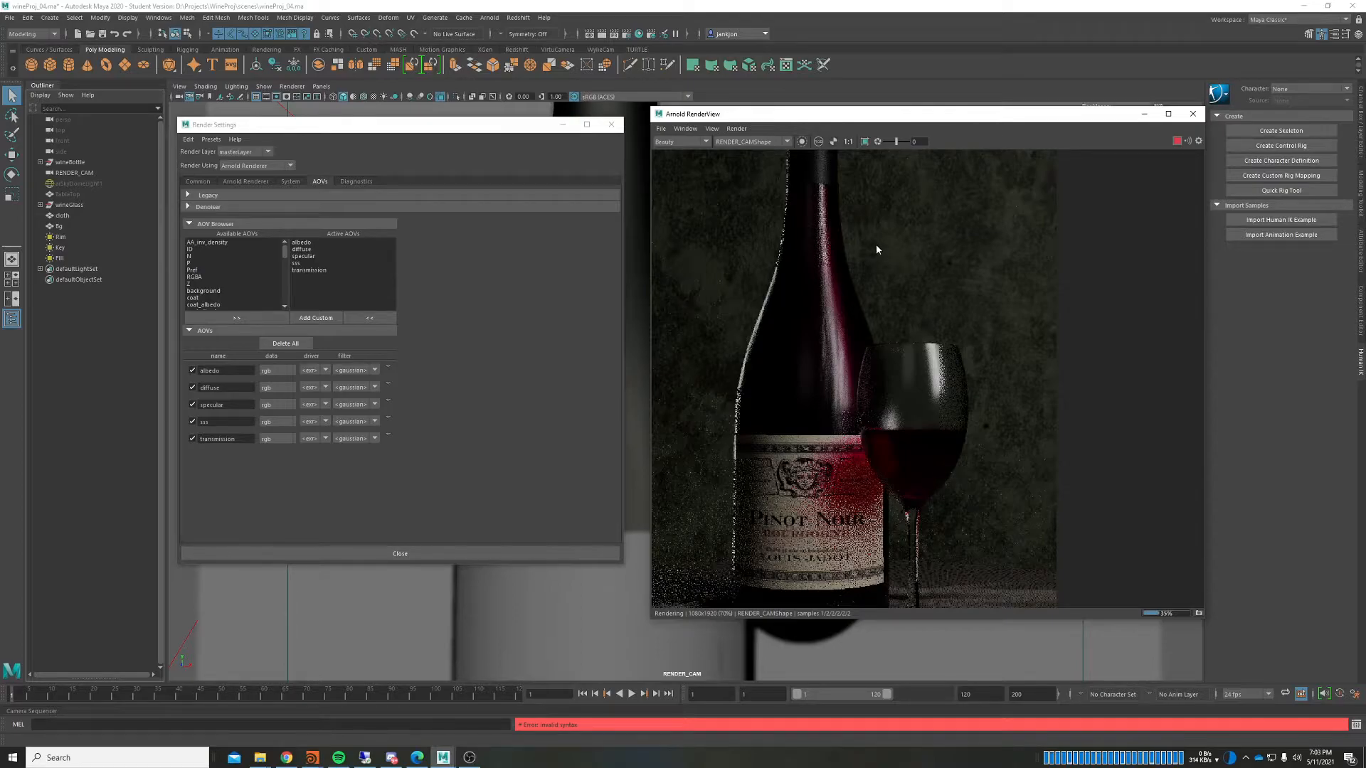
{"action": "left_click", "coordinate": [246, 181]}
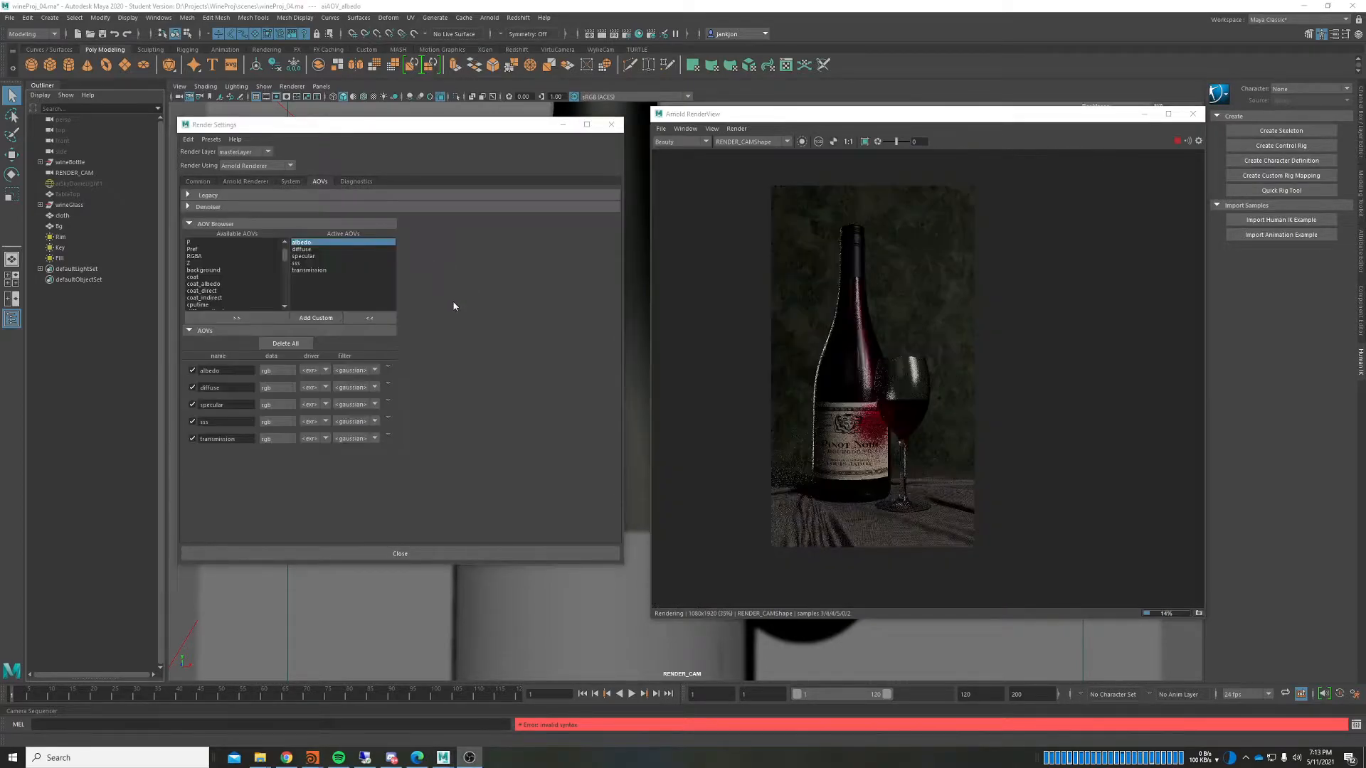
{"action": "left_click", "coordinate": [492, 321]}
{"action": "left_click", "coordinate": [299, 249]}
{"action": "left_click", "coordinate": [302, 242]}
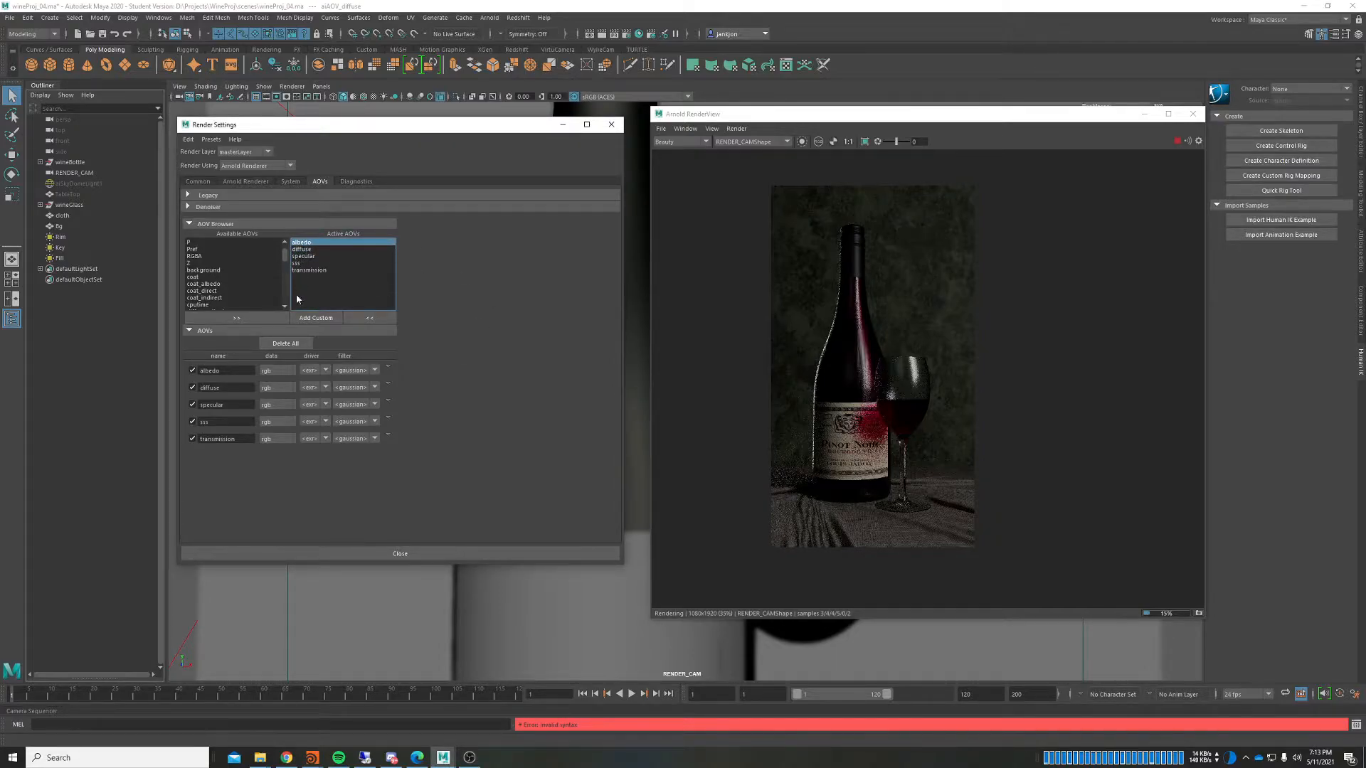
{"action": "left_click", "coordinate": [369, 318]}
{"action": "left_click", "coordinate": [302, 243]}
{"action": "left_click", "coordinate": [369, 318]}
Step: Remove specular, transmission and sss, leaving no active AOVs
{"action": "left_click", "coordinate": [369, 318]}
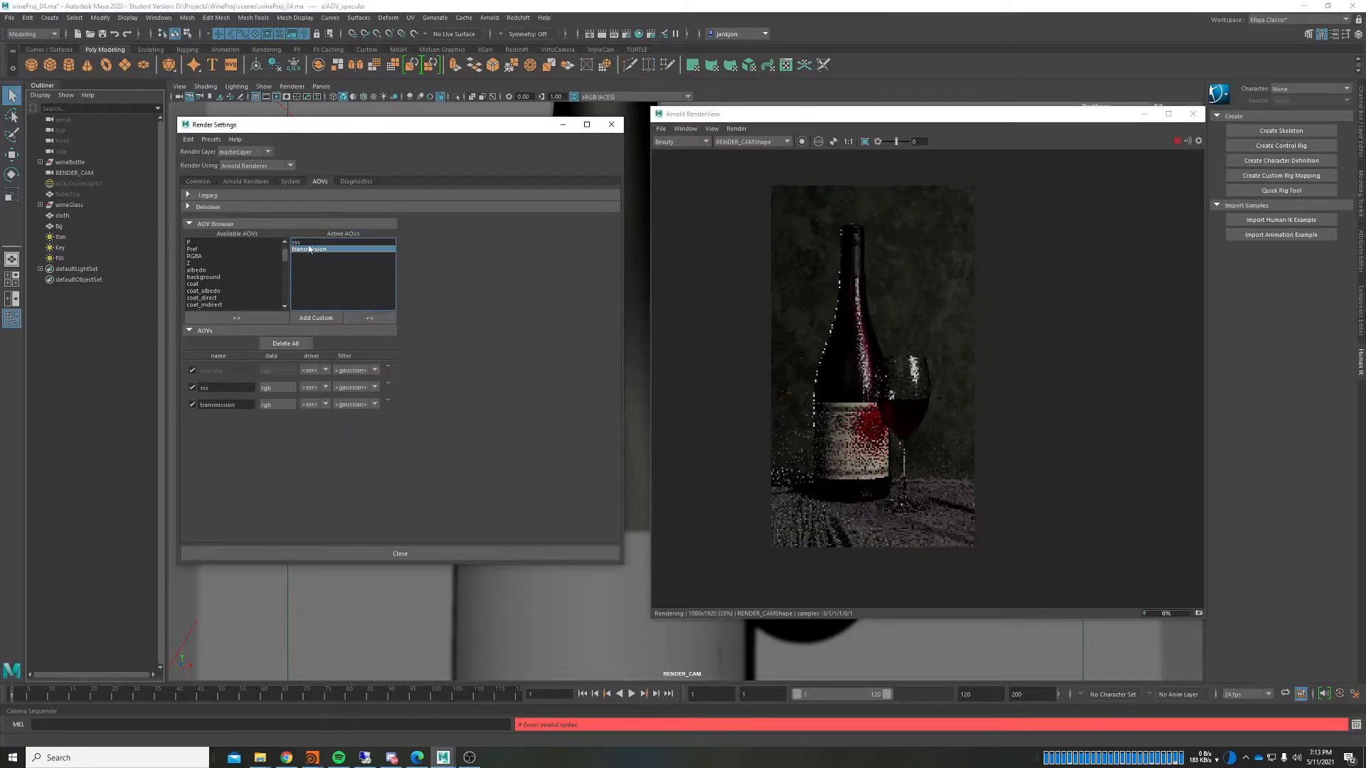
{"action": "left_click", "coordinate": [308, 249]}
{"action": "left_click", "coordinate": [369, 318]}
{"action": "left_click", "coordinate": [368, 318]}
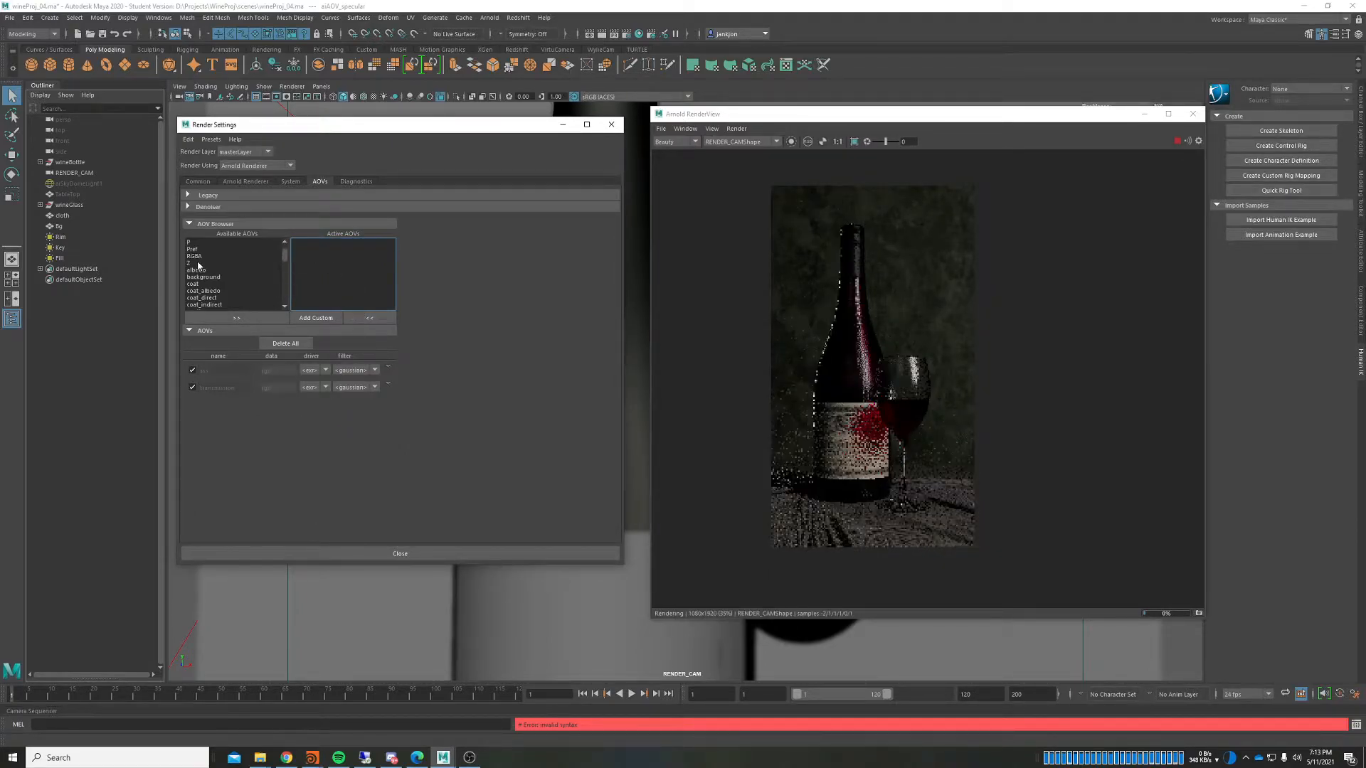
Step: Add albedo and diffuse from the available AOVs to the active list
{"action": "scroll", "coordinate": [206, 277], "scroll_direction": "down", "scroll_amount": 2}
{"action": "left_click", "coordinate": [203, 249]}
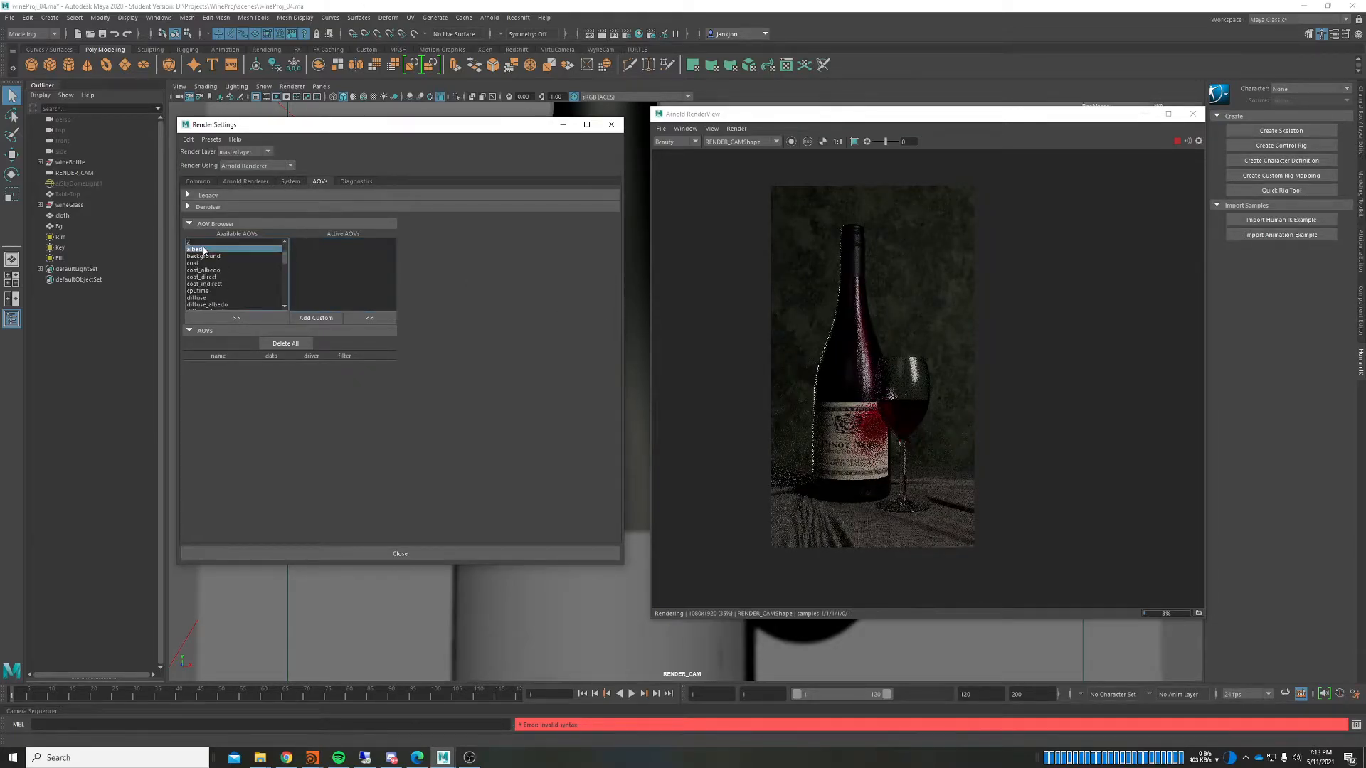
{"action": "left_click", "coordinate": [242, 318]}
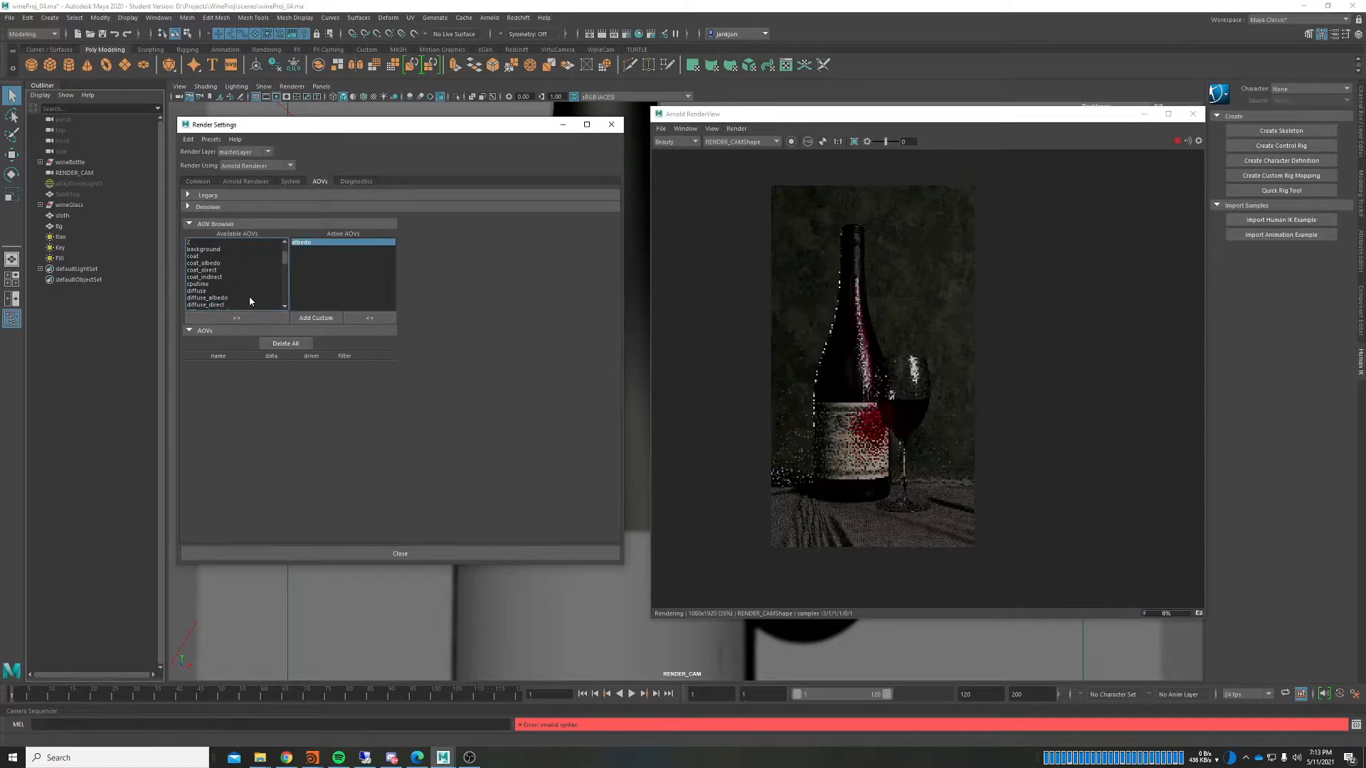
{"action": "left_click", "coordinate": [199, 291]}
{"action": "left_click", "coordinate": [237, 318]}
{"action": "scroll", "coordinate": [211, 276], "scroll_direction": "down", "scroll_amount": 3}
{"action": "scroll", "coordinate": [209, 275], "scroll_direction": "up", "scroll_amount": 2}
{"action": "scroll", "coordinate": [207, 274], "scroll_direction": "down", "scroll_amount": 5}
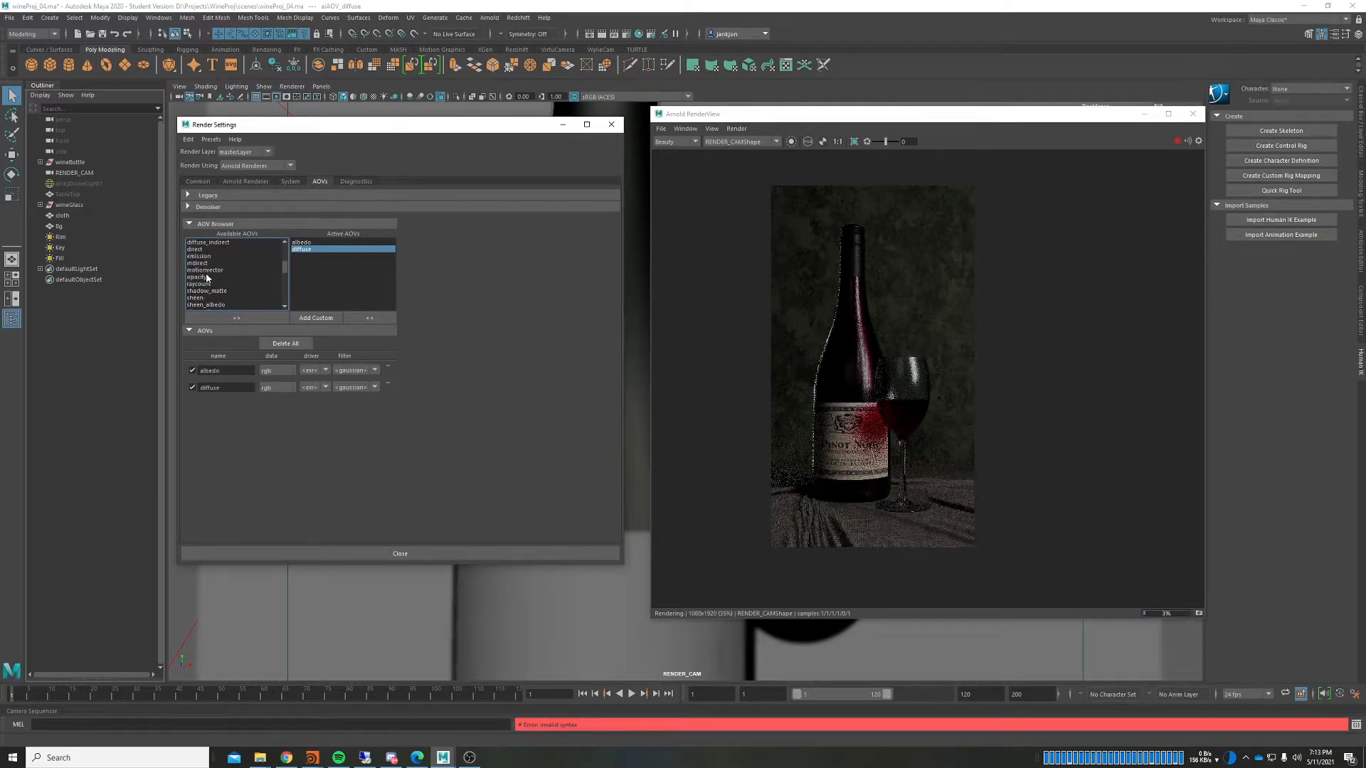
Step: Add specular, sss and transmission to the active AOVs
{"action": "left_click", "coordinate": [206, 284]}
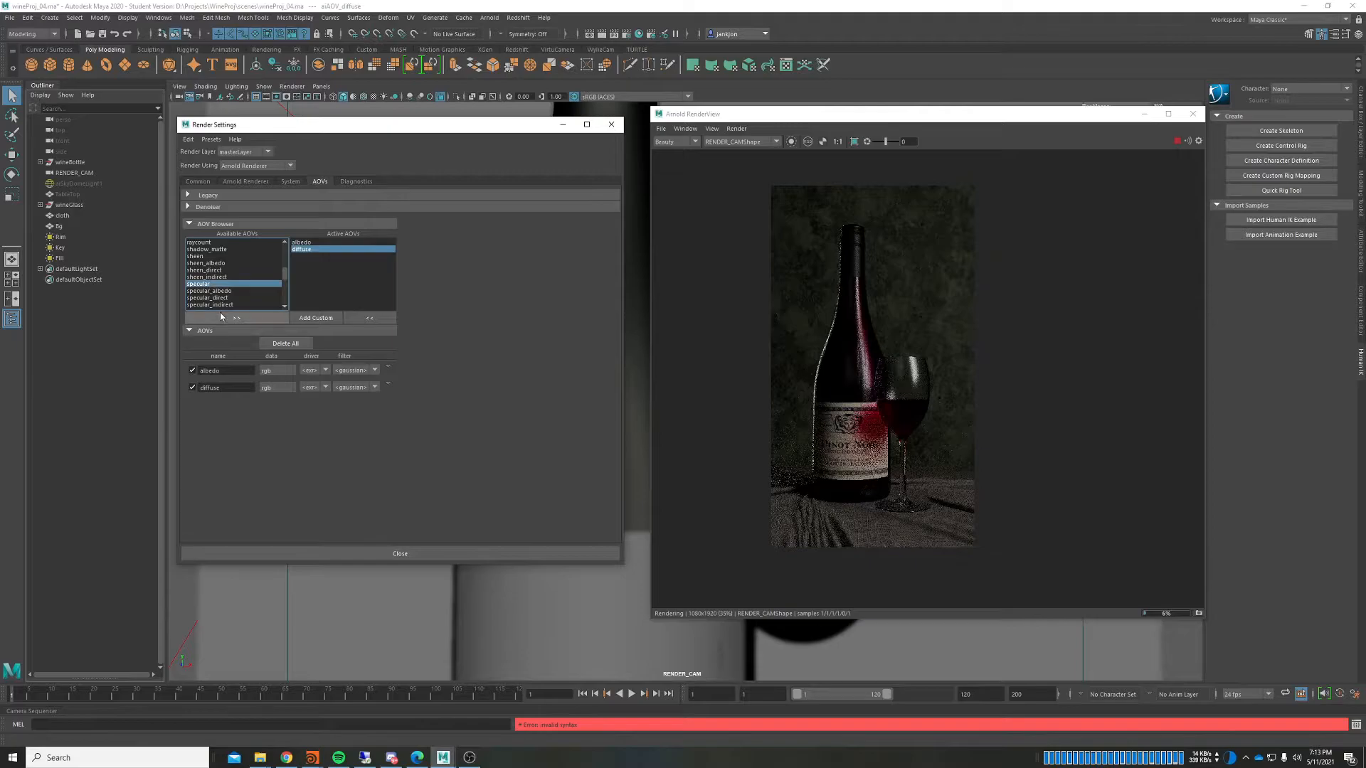
{"action": "left_click", "coordinate": [220, 317]}
{"action": "scroll", "coordinate": [207, 273], "scroll_direction": "down", "scroll_amount": 3}
{"action": "left_click", "coordinate": [203, 243]}
{"action": "left_click", "coordinate": [236, 318]}
{"action": "left_click", "coordinate": [206, 262]}
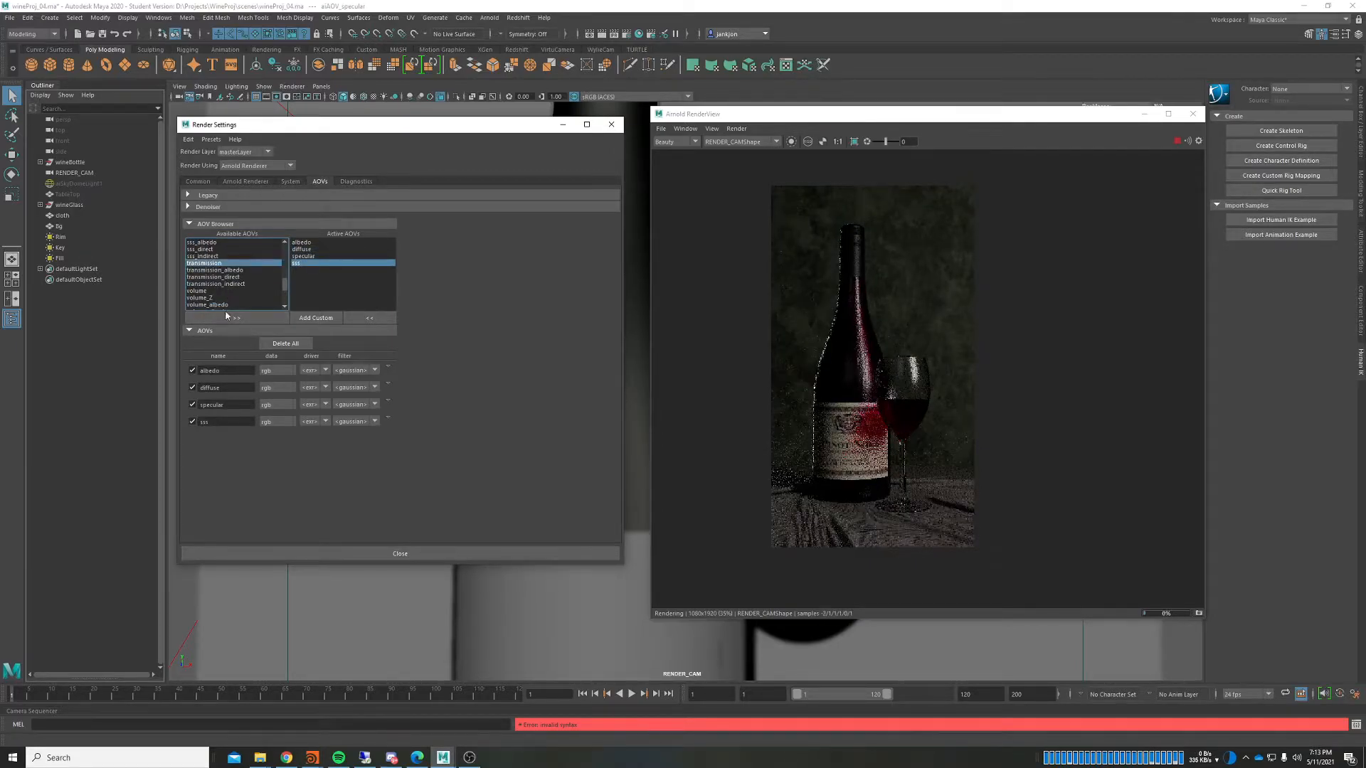
{"action": "left_click", "coordinate": [270, 317]}
{"action": "left_click", "coordinate": [681, 142]}
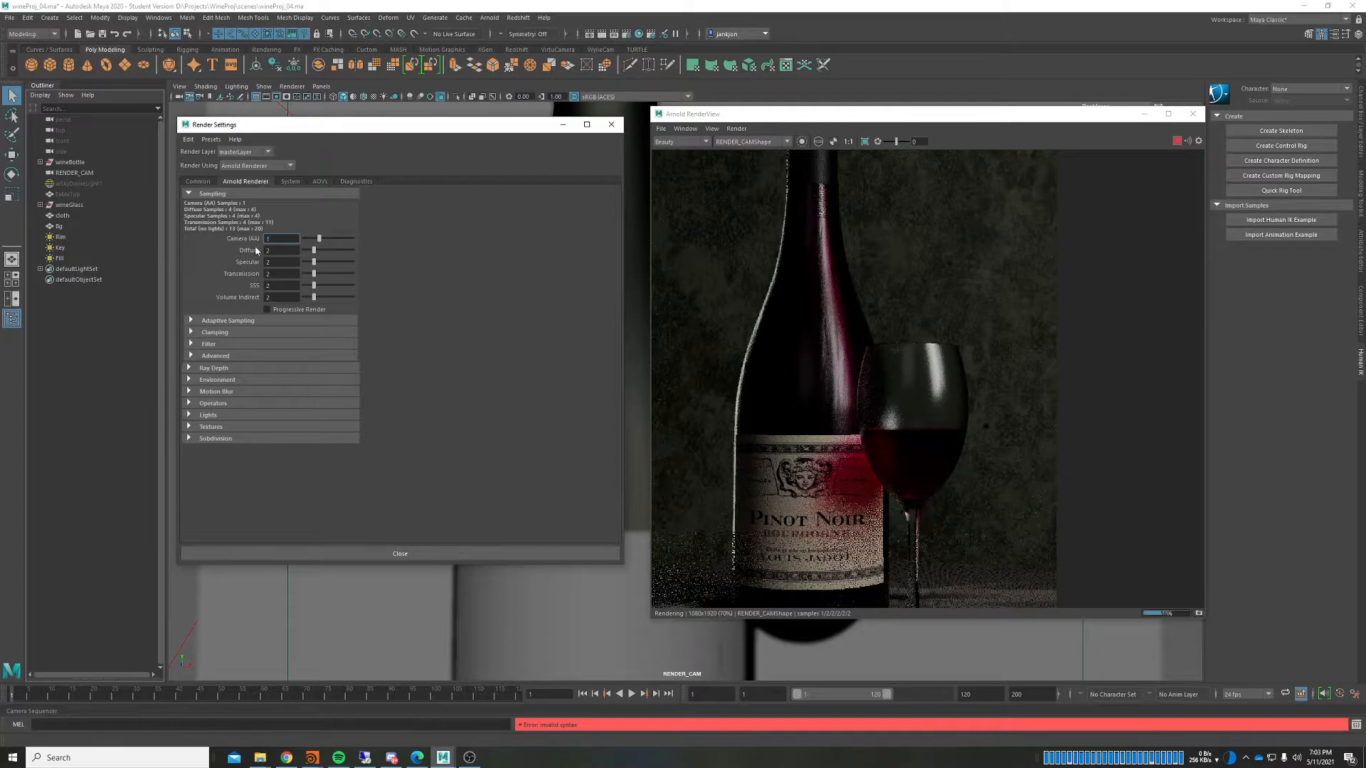
Step: Check the specular and transmission entries in the Active AOVs list
{"action": "left_click", "coordinate": [320, 181]}
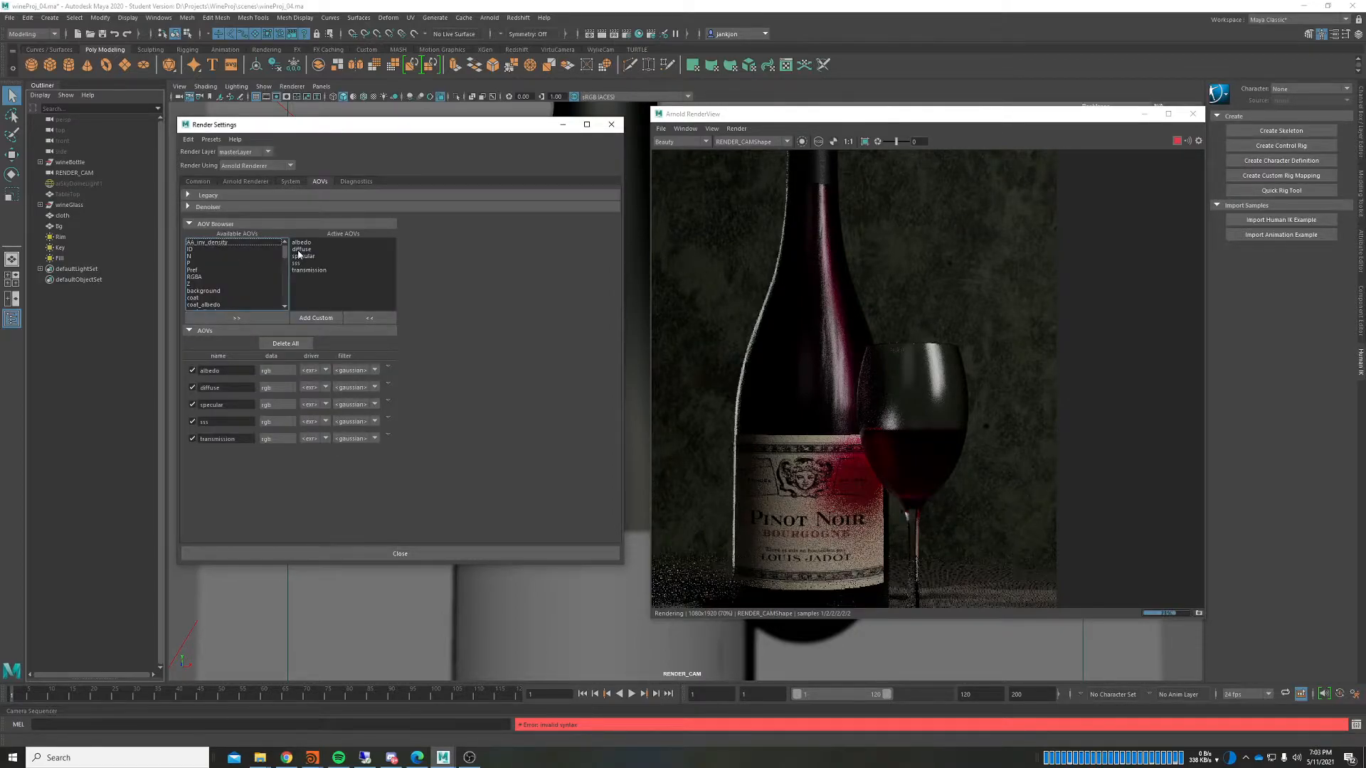
{"action": "scroll", "coordinate": [206, 269], "scroll_direction": "down", "scroll_amount": 2}
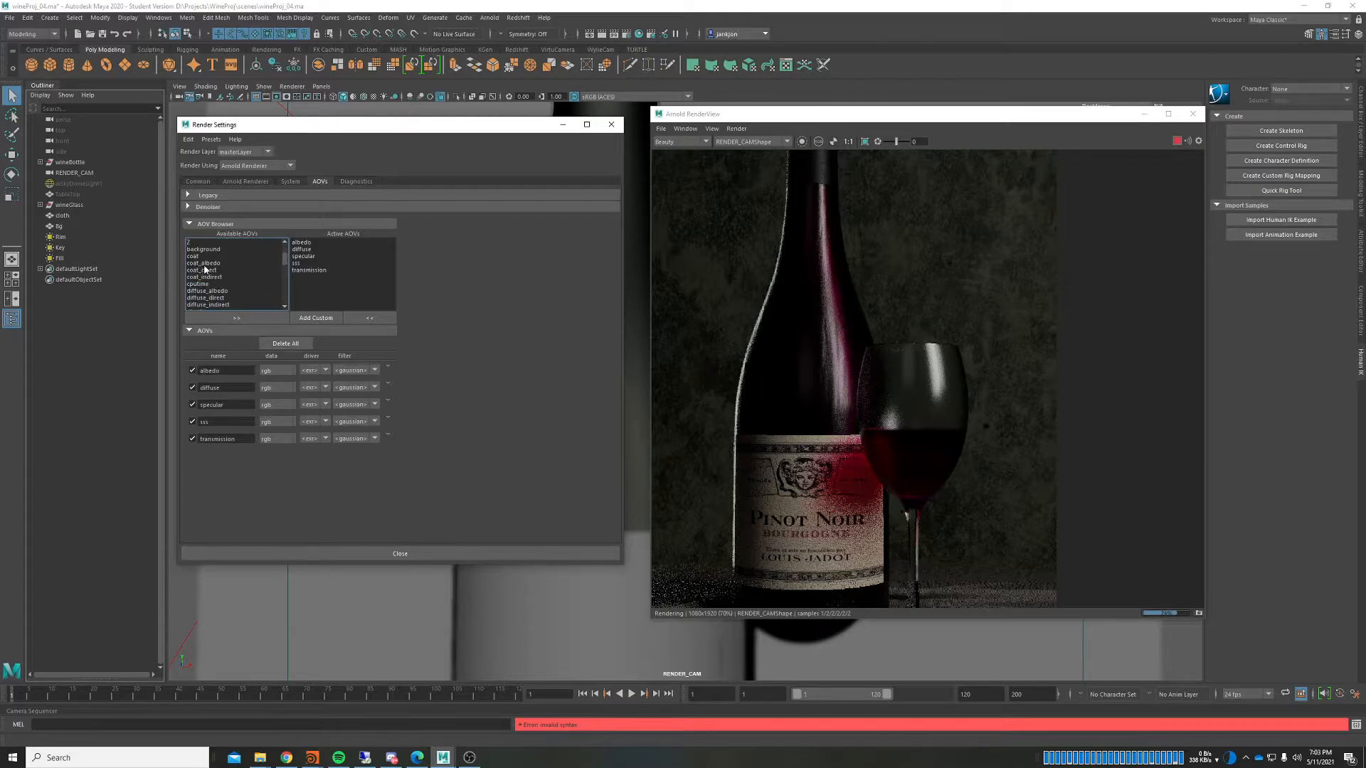
{"action": "left_click", "coordinate": [312, 256]}
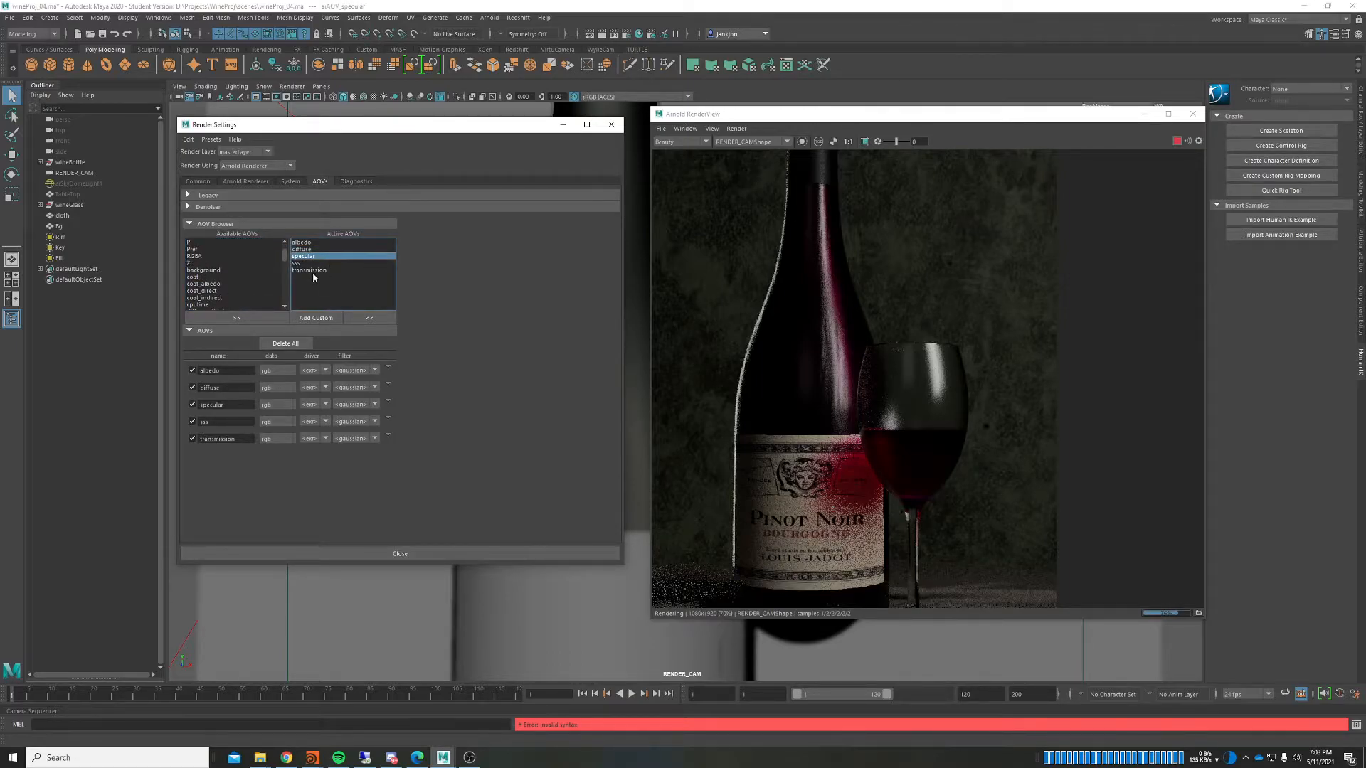
{"action": "left_click", "coordinate": [313, 271]}
Step: Return to the Arnold Renderer tab and restart IPR in the Arnold RenderView
{"action": "left_click", "coordinate": [245, 181]}
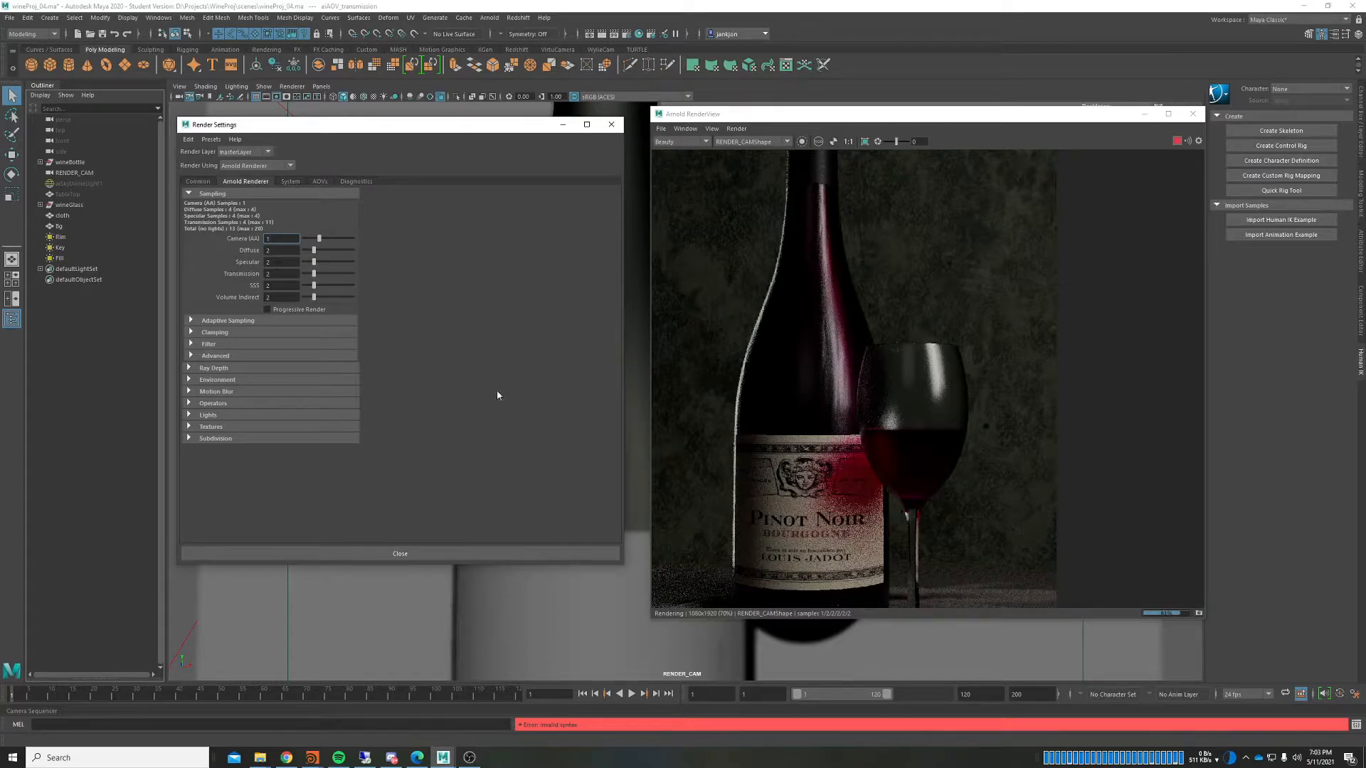
{"action": "left_click", "coordinate": [1177, 155]}
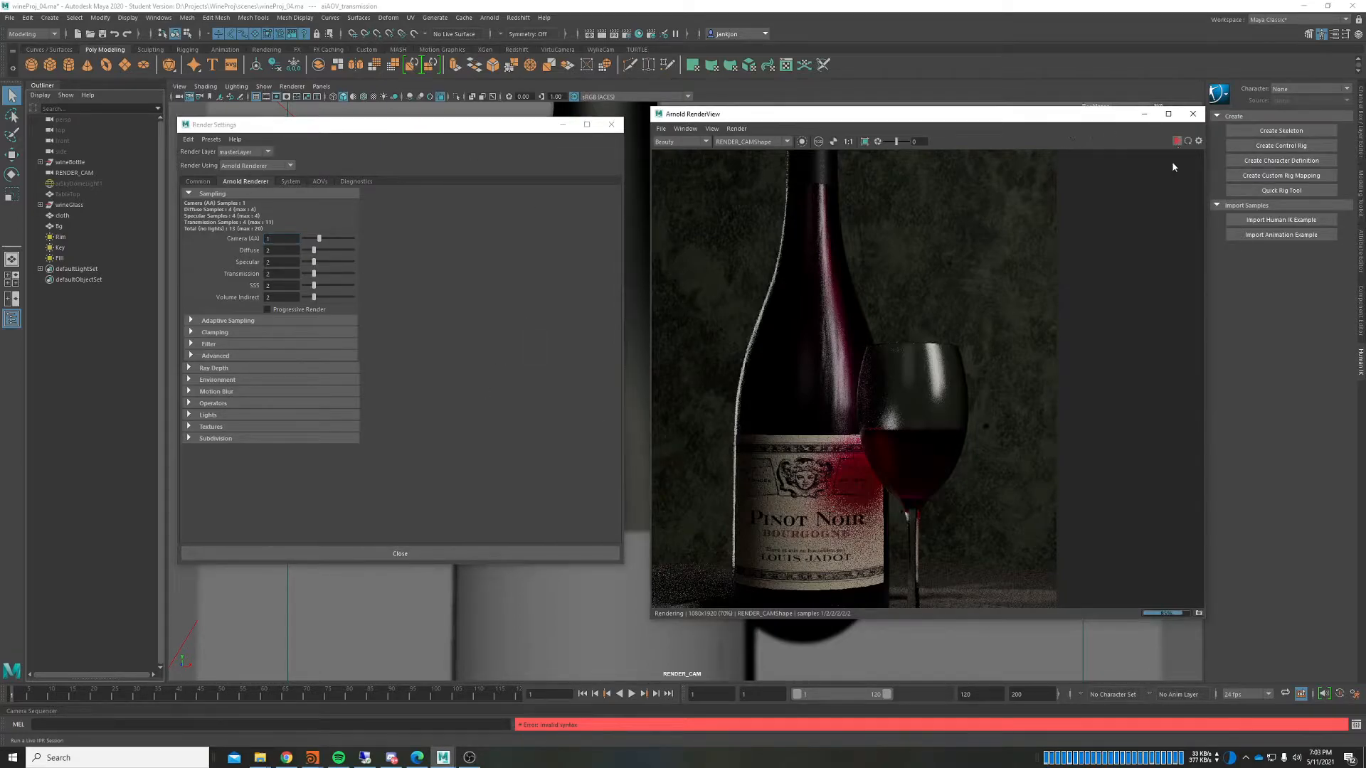
{"action": "left_click", "coordinate": [1176, 142]}
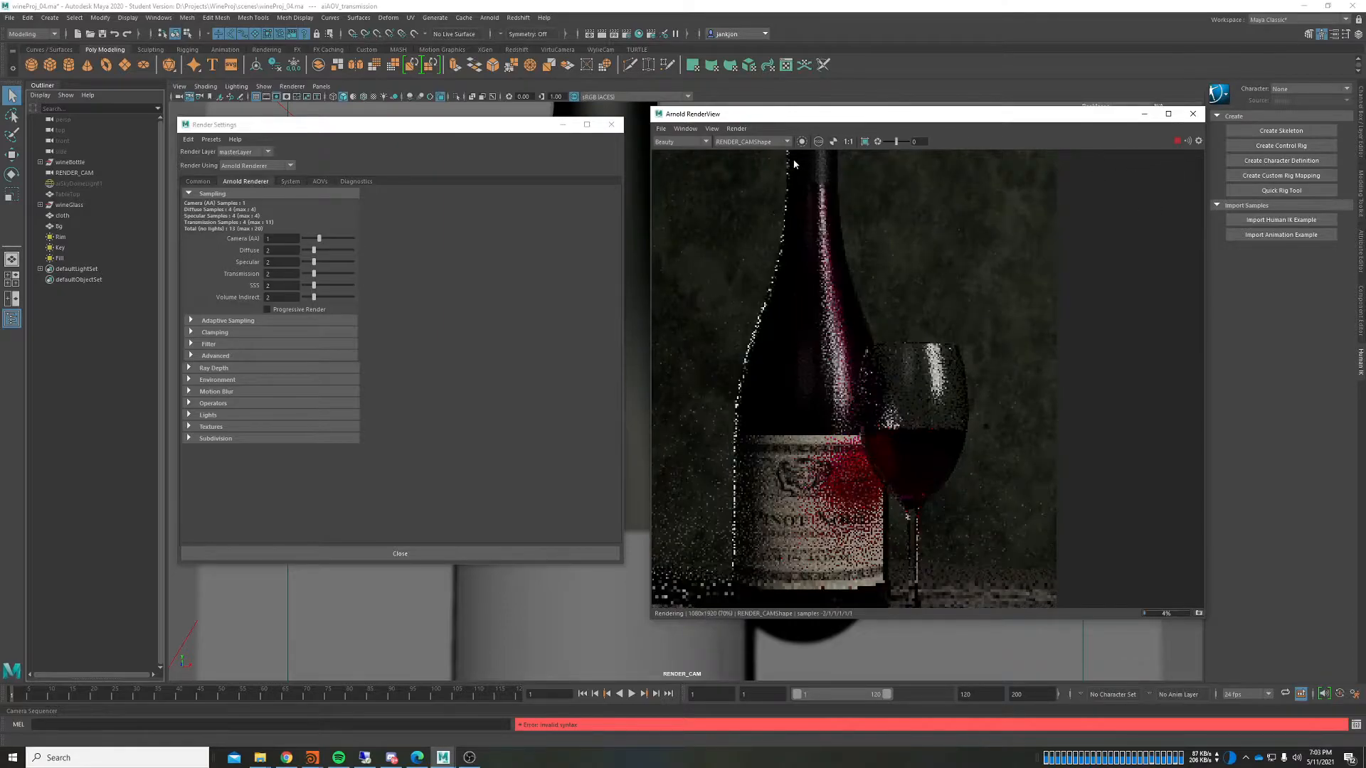
{"action": "left_click", "coordinate": [681, 141]}
Step: Cycle the RenderView display from diffuse through specular to the transmission AOV
{"action": "left_click", "coordinate": [680, 155]}
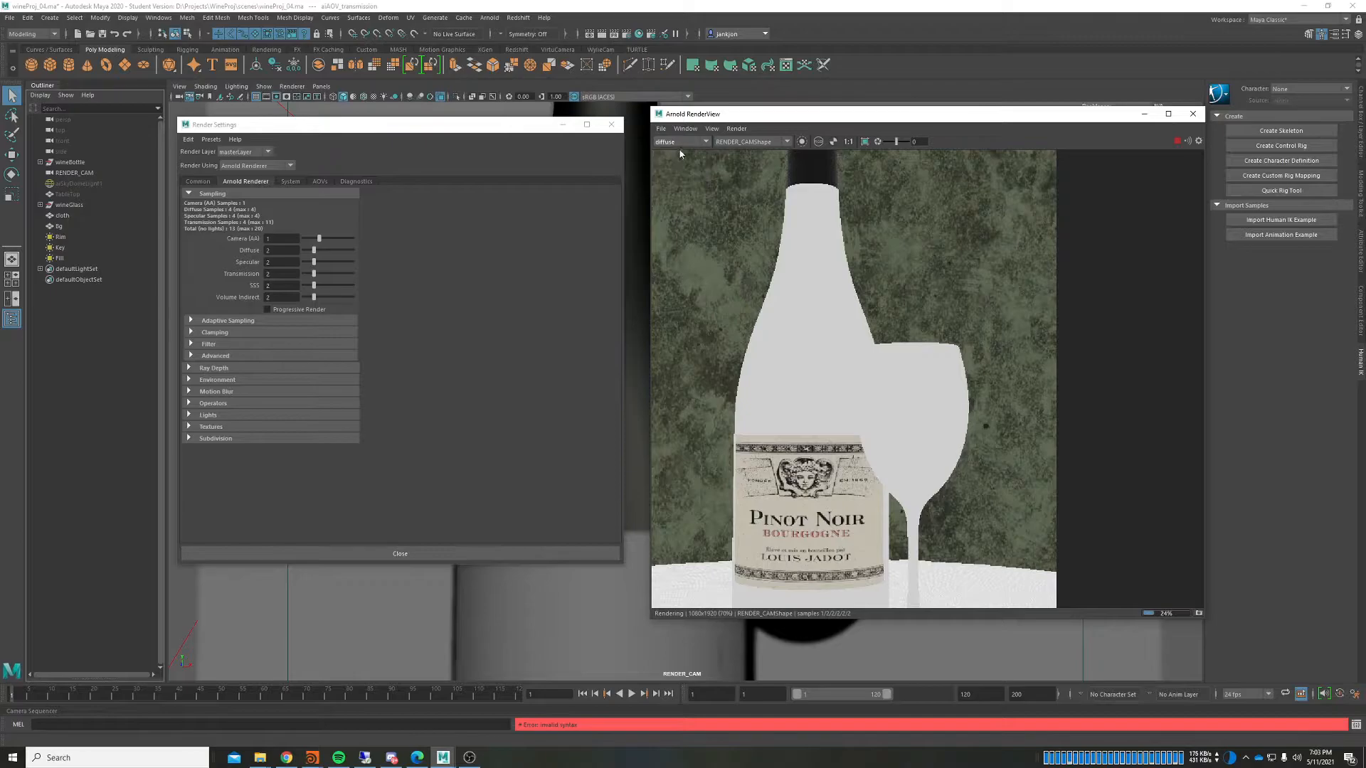
{"action": "left_click", "coordinate": [681, 142]}
{"action": "left_click", "coordinate": [666, 171]}
{"action": "left_click", "coordinate": [689, 142]}
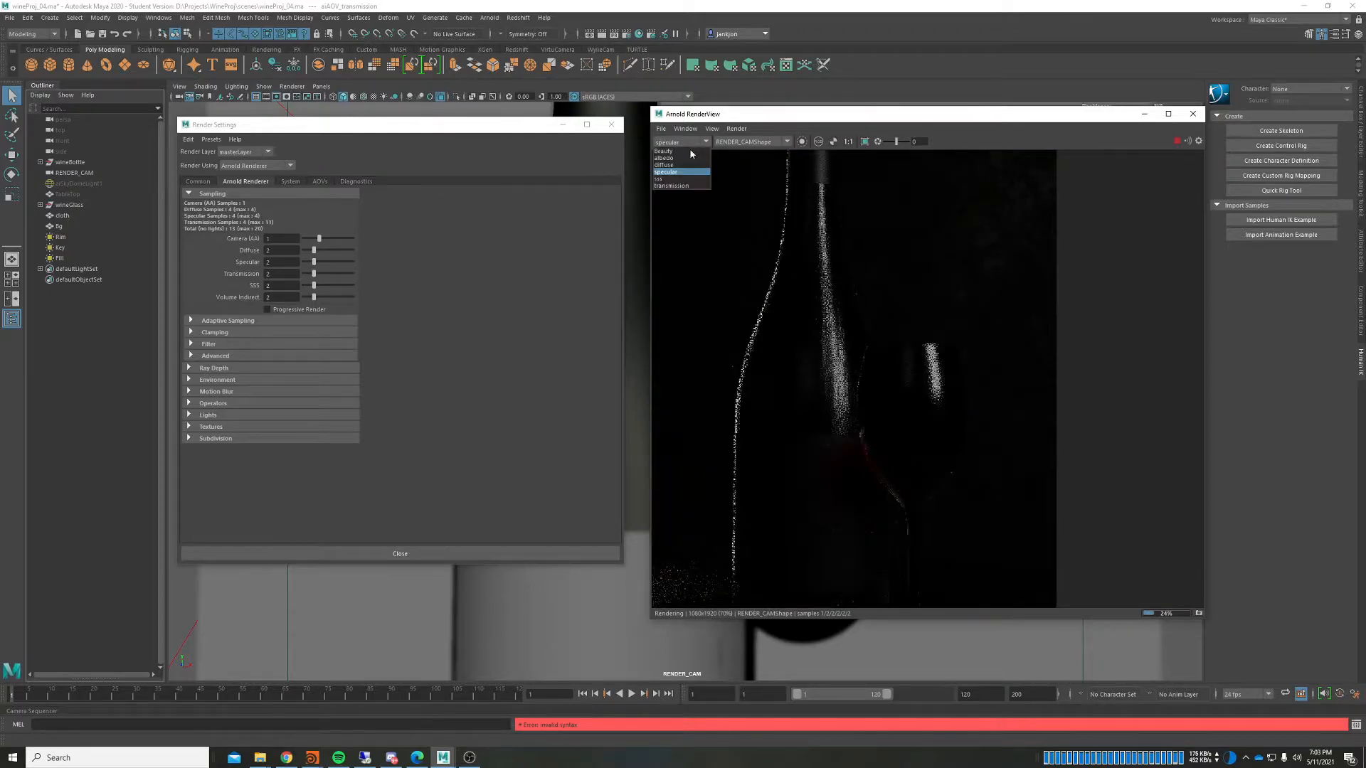
{"action": "left_click", "coordinate": [671, 186]}
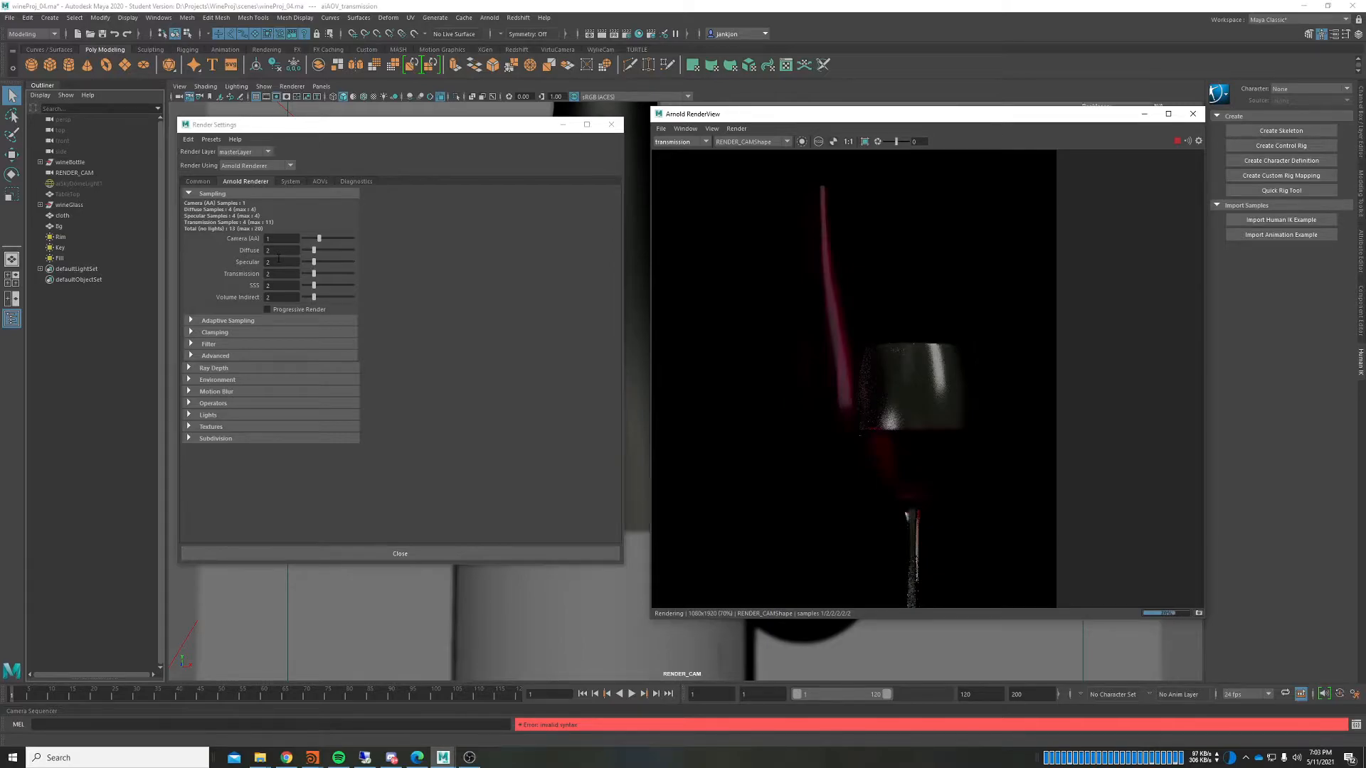
Step: Zoom and pan the RenderView to frame the wine glass bowl
{"action": "scroll", "coordinate": [889, 316], "scroll_direction": "up", "scroll_amount": 3}
{"action": "middle_click_drag", "start_coordinate": [766, 355], "coordinate": [769, 346]}
{"action": "scroll", "coordinate": [778, 343], "scroll_direction": "down", "scroll_amount": 2}
{"action": "middle_click_drag", "start_coordinate": [802, 410], "coordinate": [807, 425]}
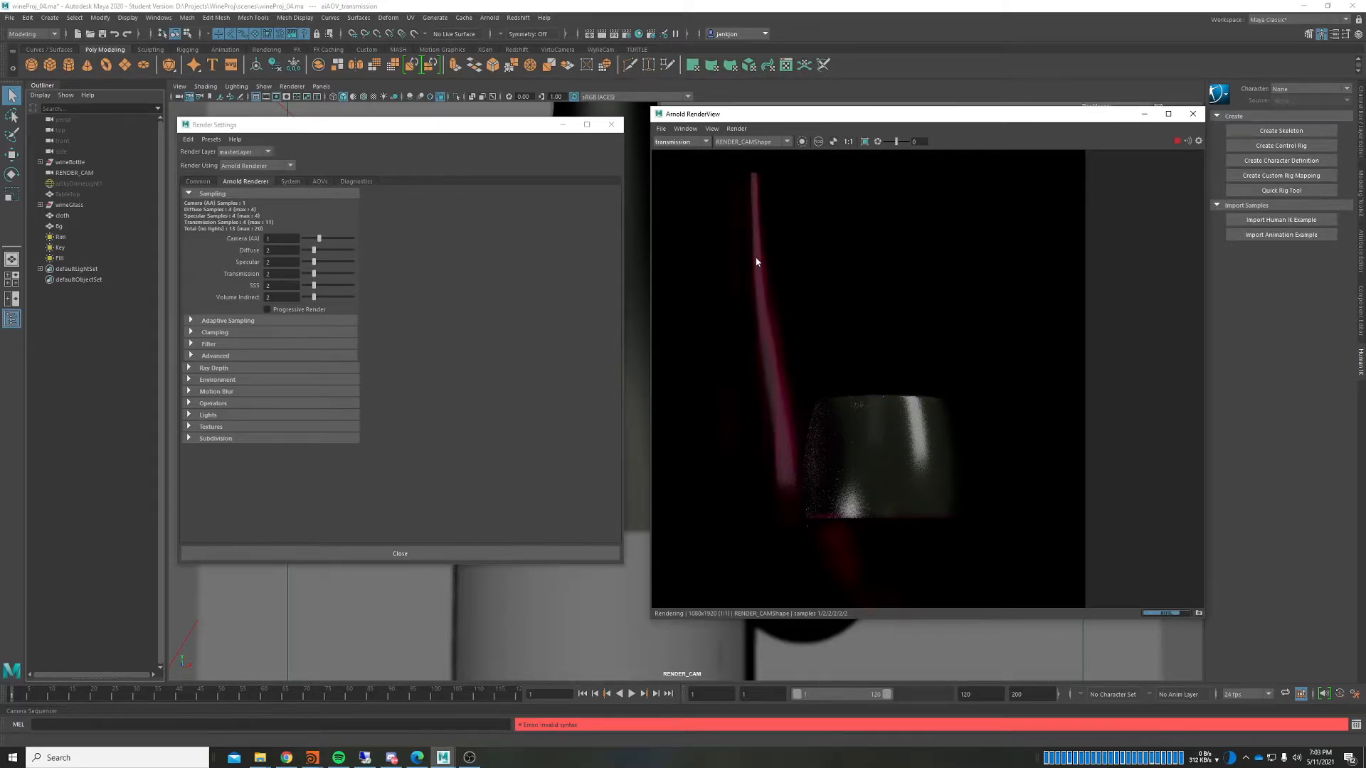
{"action": "scroll", "coordinate": [756, 261], "scroll_direction": "down", "scroll_amount": 2}
{"action": "scroll", "coordinate": [754, 260], "scroll_direction": "up", "scroll_amount": 1}
{"action": "middle_click_drag", "start_coordinate": [754, 260], "coordinate": [776, 252]}
{"action": "scroll", "coordinate": [776, 252], "scroll_direction": "up", "scroll_amount": 1}
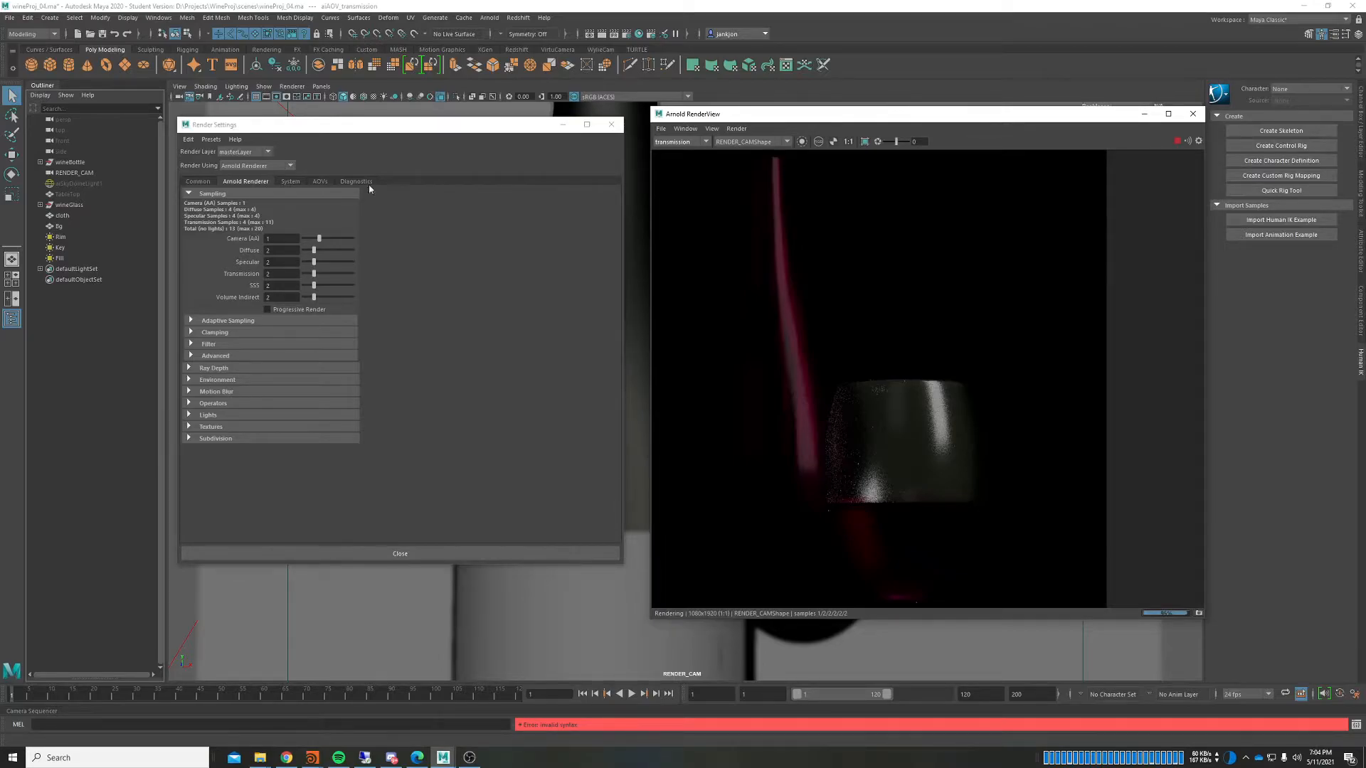
{"action": "scroll", "coordinate": [898, 417], "scroll_direction": "up", "scroll_amount": 2}
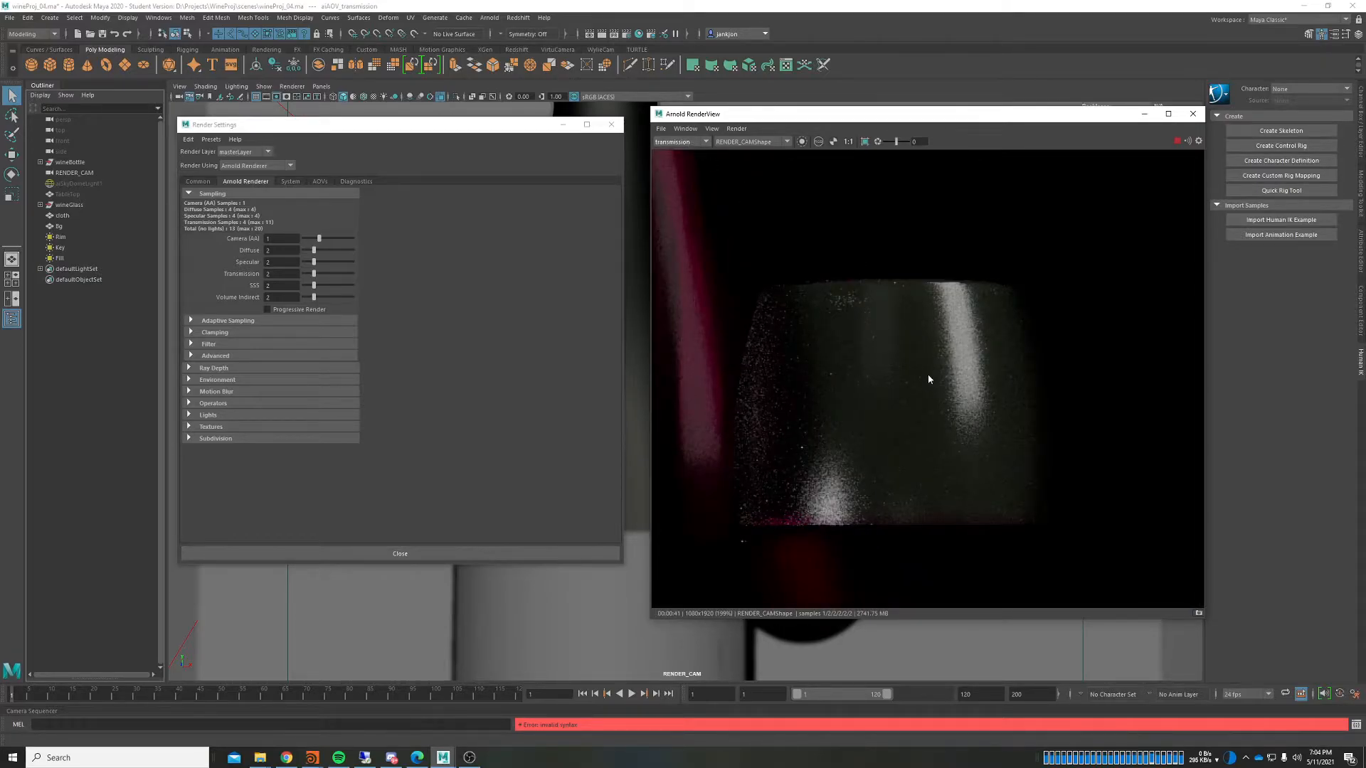
{"action": "middle_click_drag", "start_coordinate": [930, 382], "coordinate": [899, 346]}
Step: Raise Transmission samples to 3 and re-render a crop region around the glass bowl
{"action": "left_click", "coordinate": [285, 273]}
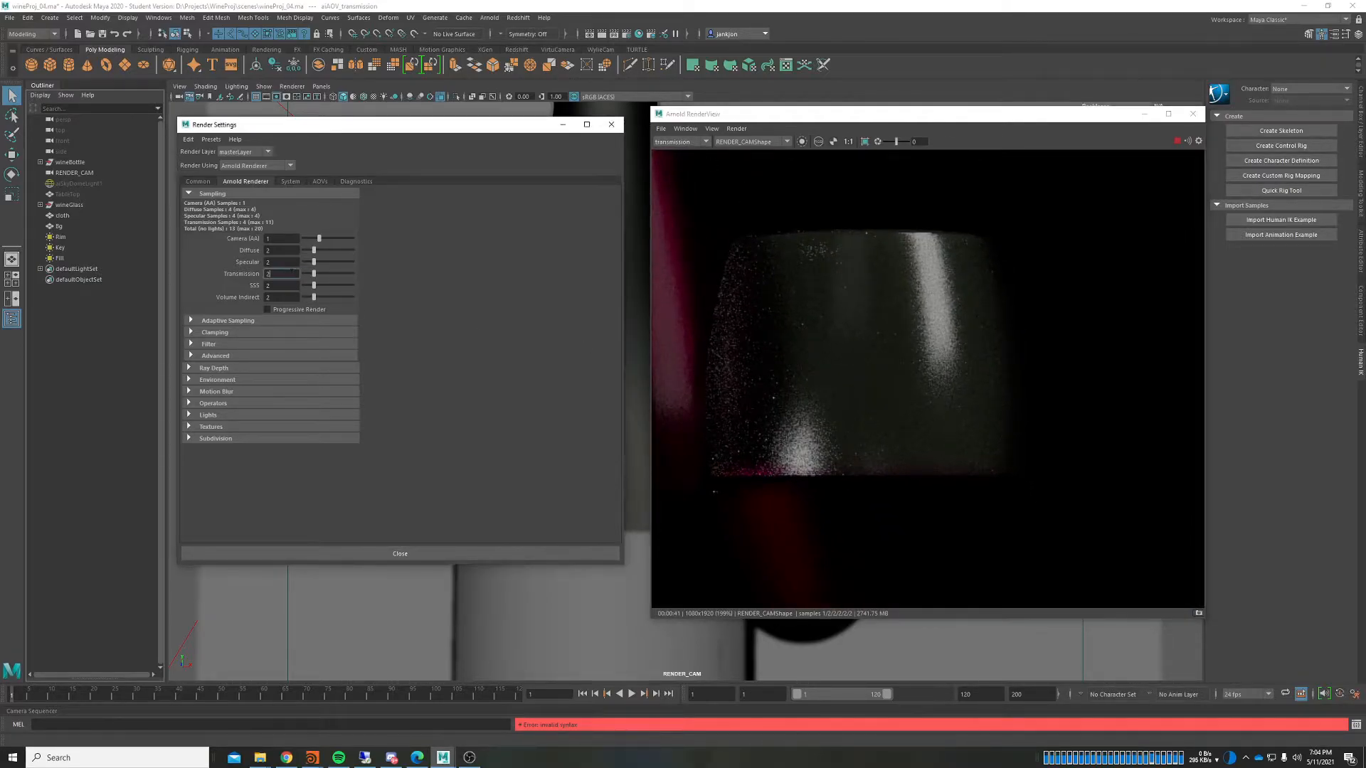
{"action": "key", "text": "Return"}
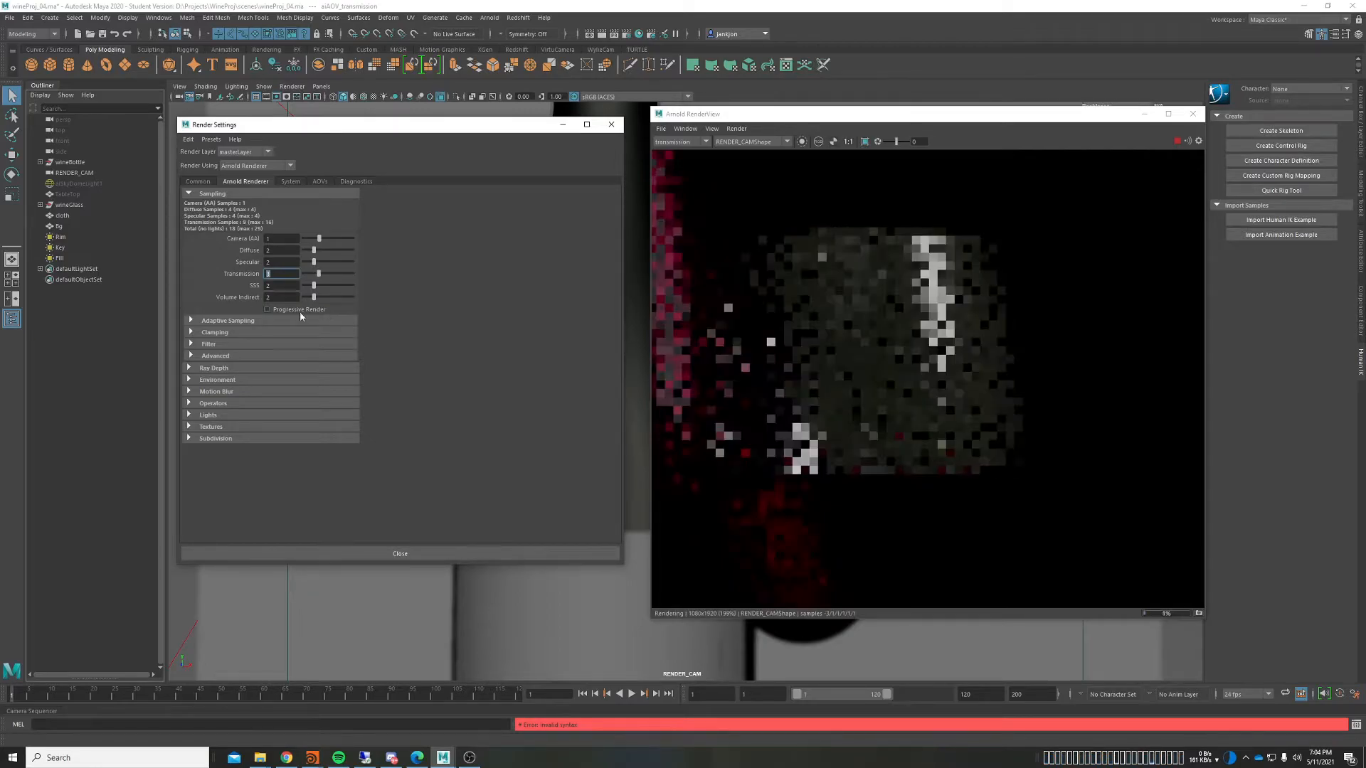
{"action": "left_click", "coordinate": [980, 303]}
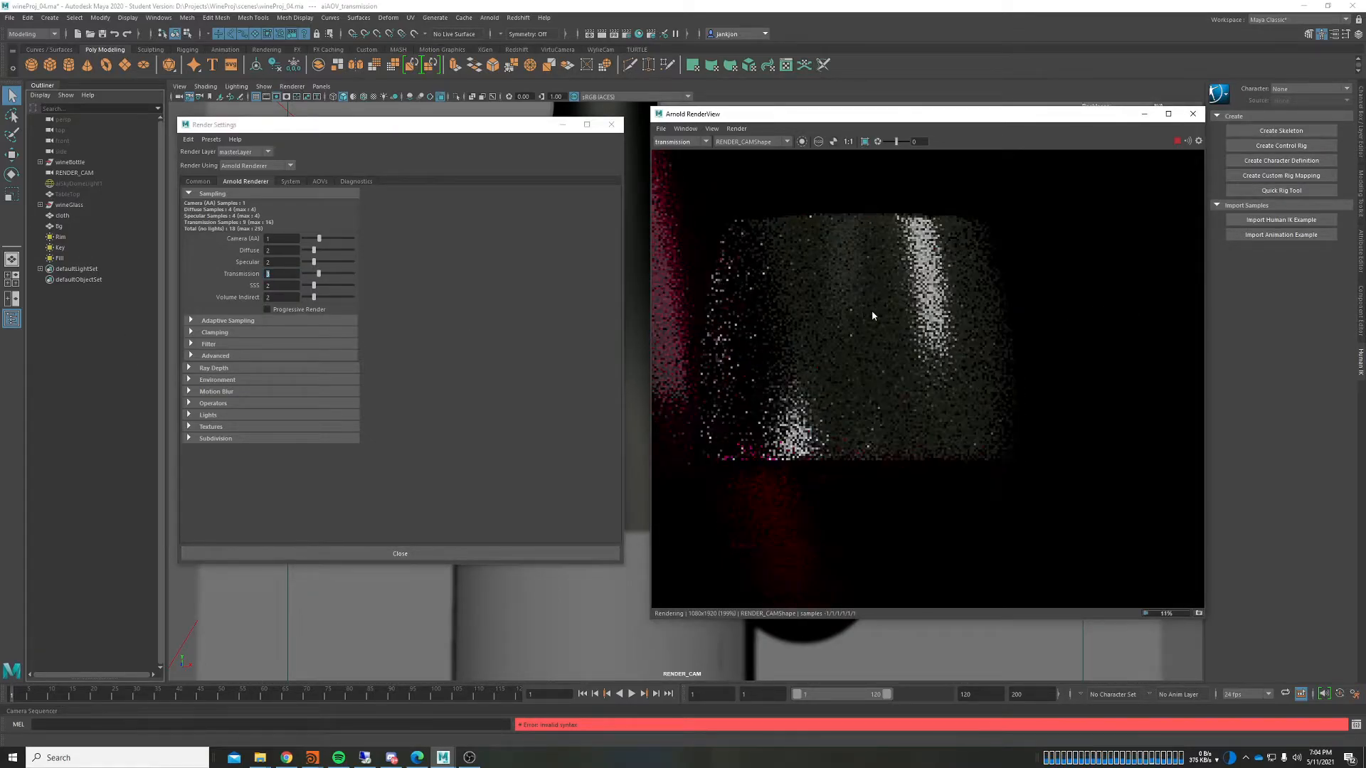
{"action": "scroll", "coordinate": [860, 299], "scroll_direction": "down", "scroll_amount": 2}
{"action": "left_click_drag", "start_coordinate": [751, 217], "coordinate": [1009, 411]}
{"action": "scroll", "coordinate": [885, 326], "scroll_direction": "up", "scroll_amount": 2}
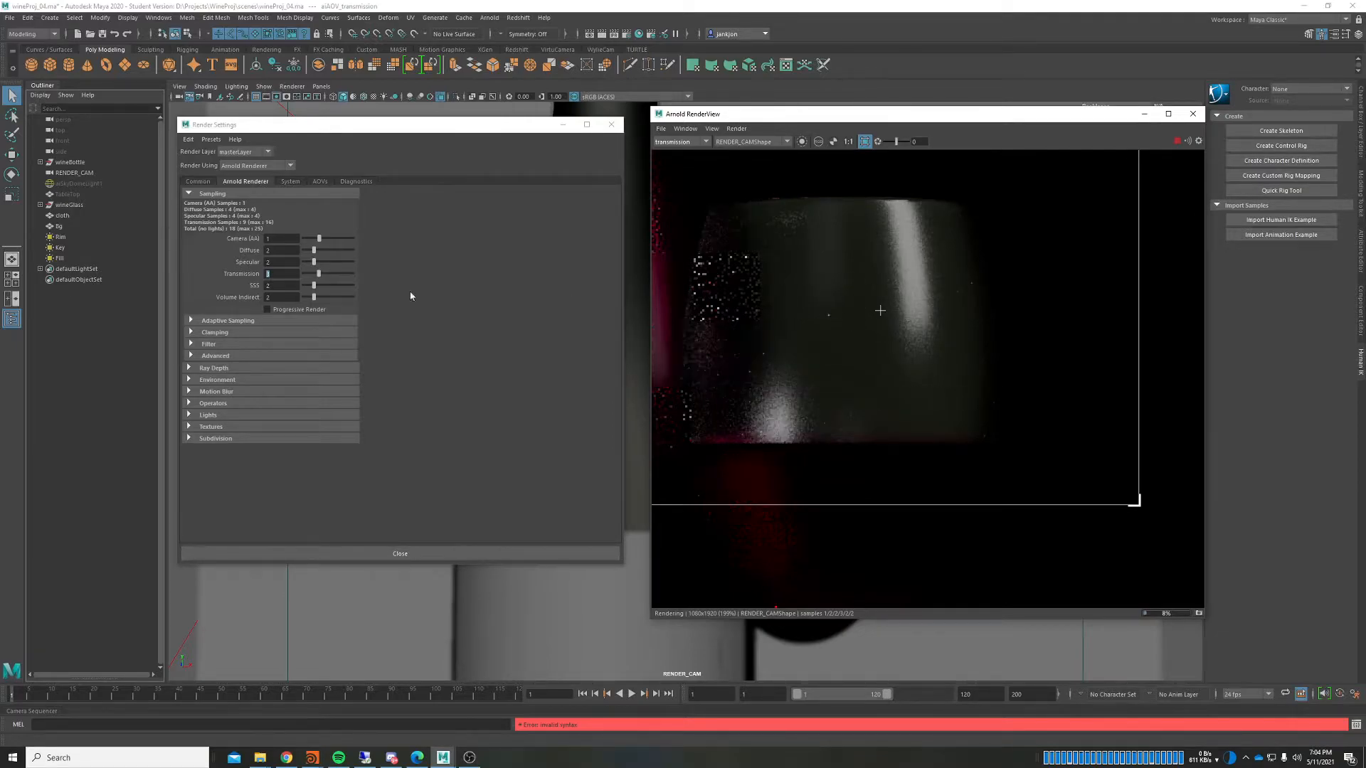
Step: Try Transmission samples of 14, then correct the value to 4
{"action": "left_click", "coordinate": [264, 276]}
{"action": "type", "text": "14"}
{"action": "key", "text": "Return"}
{"action": "left_click", "coordinate": [278, 276]}
{"action": "type", "text": "4"}
{"action": "key", "text": "Return"}
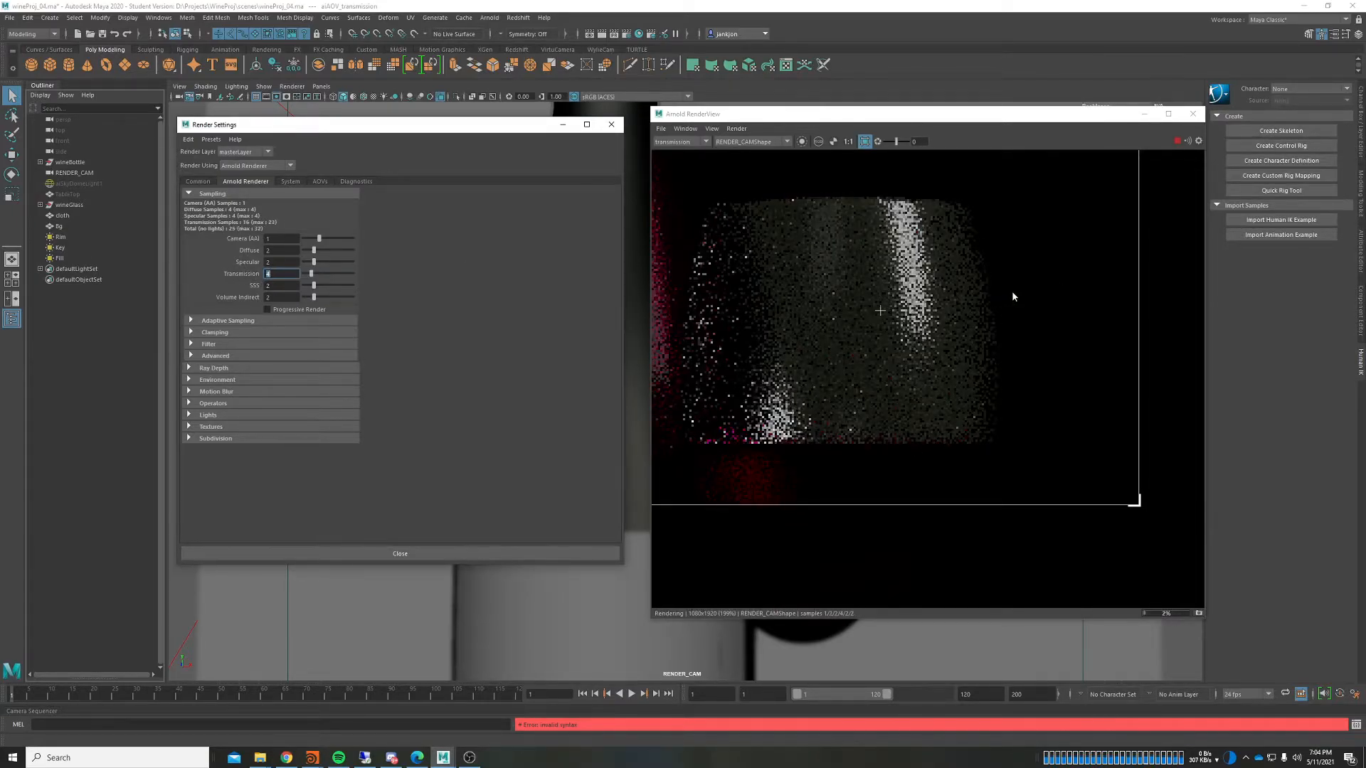
Step: Set Transmission samples to 5 and re-render
{"action": "key", "text": "alt+Tab"}
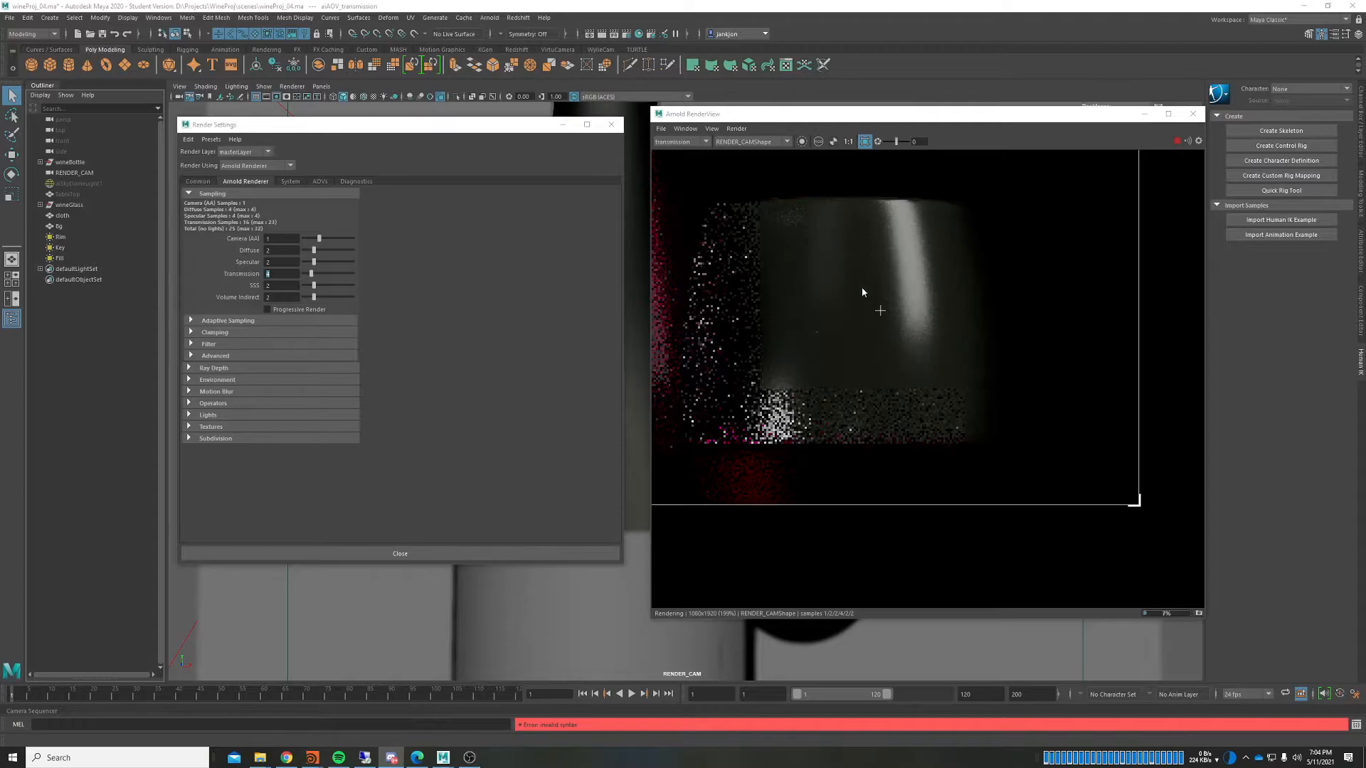
{"action": "left_click", "coordinate": [253, 276]}
{"action": "left_click_drag", "start_coordinate": [275, 275], "coordinate": [263, 276]}
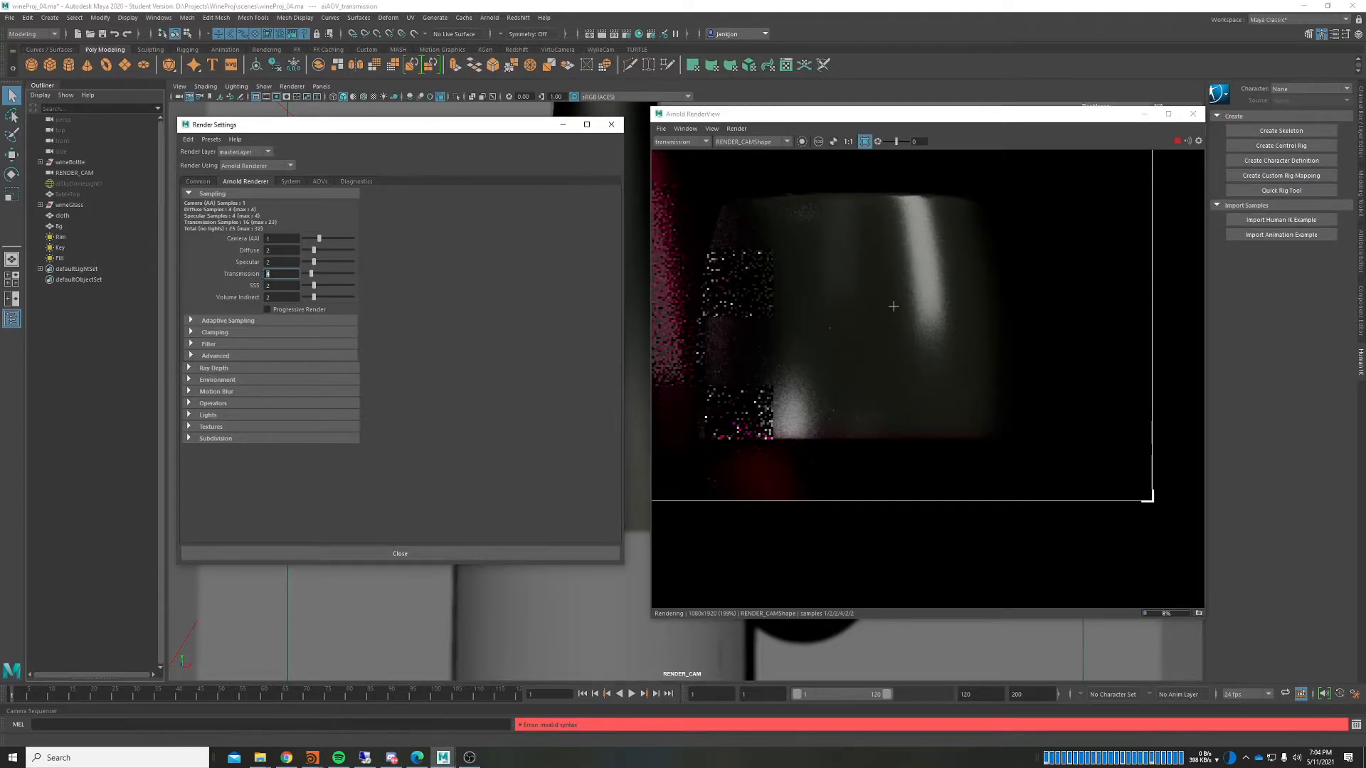
{"action": "type", "text": "5"}
{"action": "key", "text": "Return"}
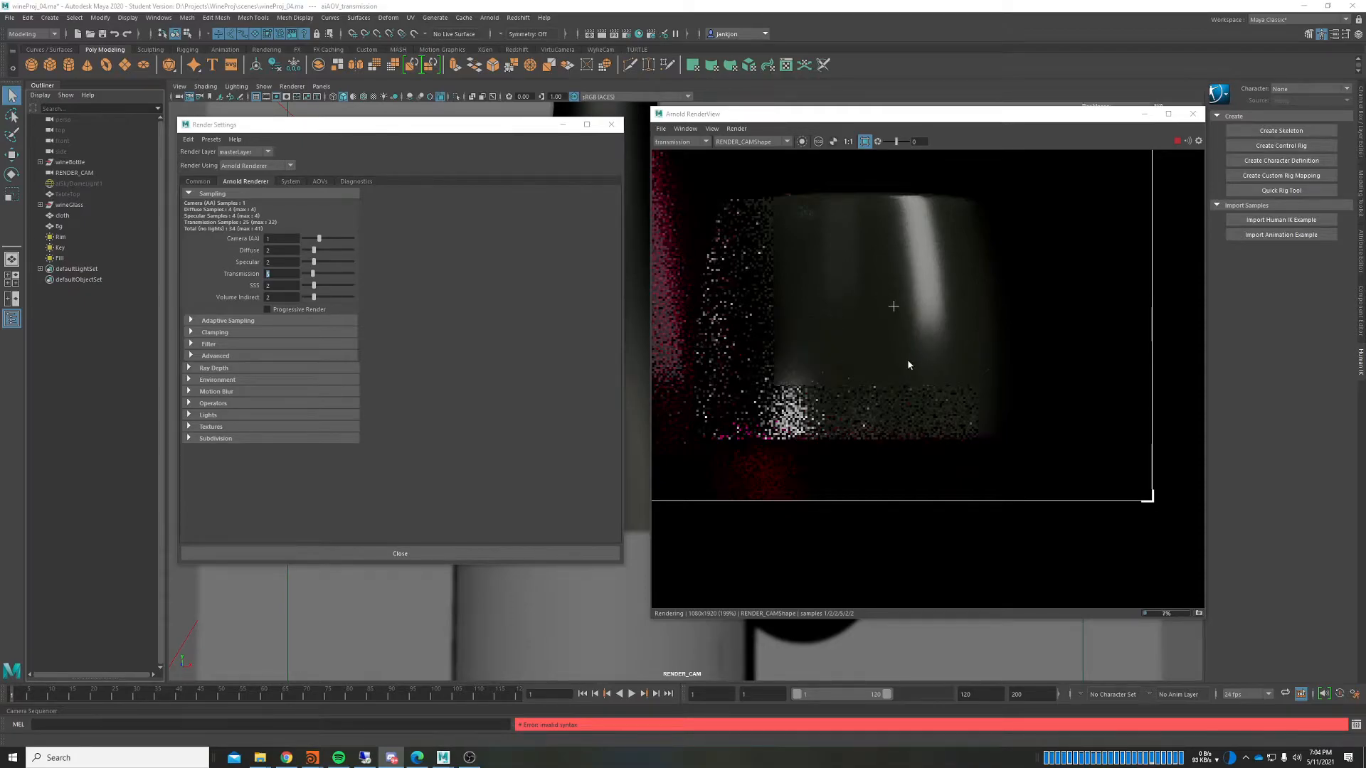
Step: Reposition the render in the view and display the sss AOV
{"action": "left_click", "coordinate": [290, 273]}
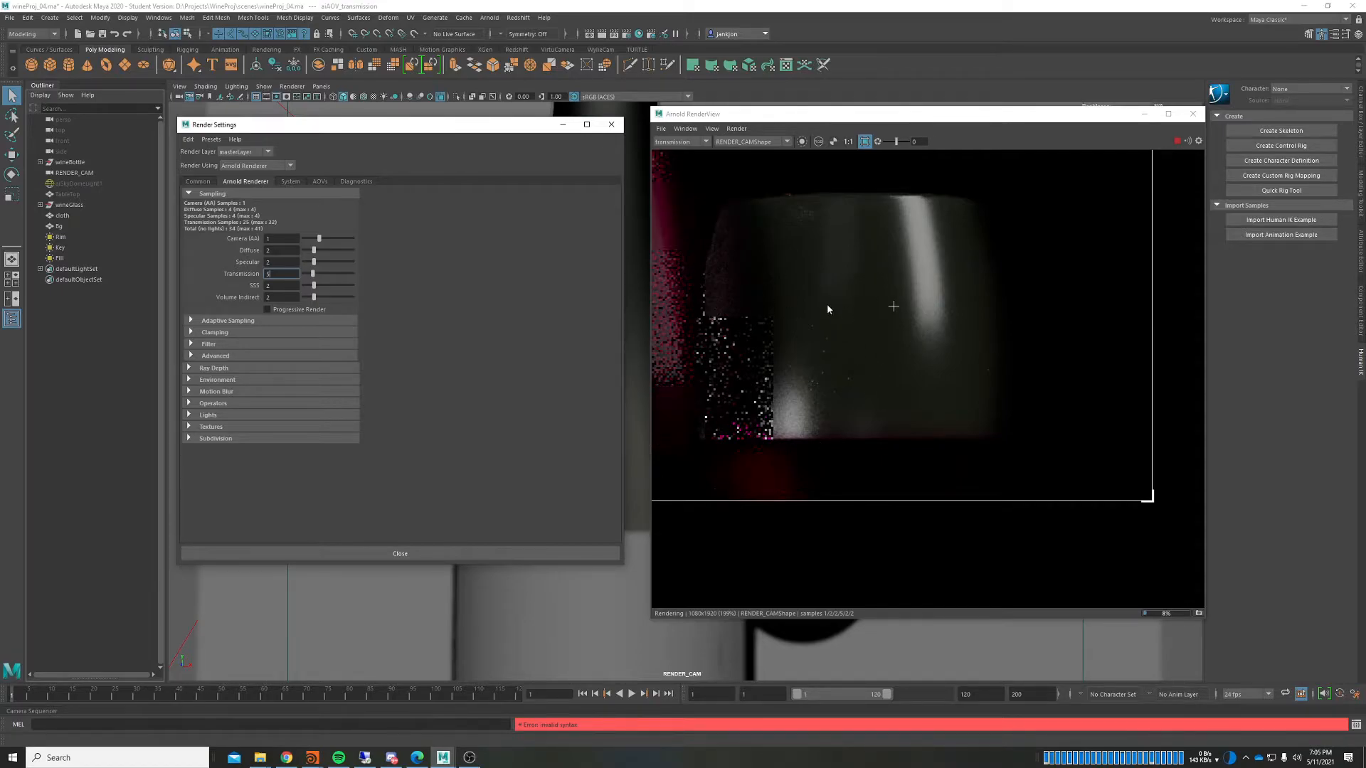
{"action": "middle_click_drag", "start_coordinate": [738, 394], "coordinate": [797, 397]}
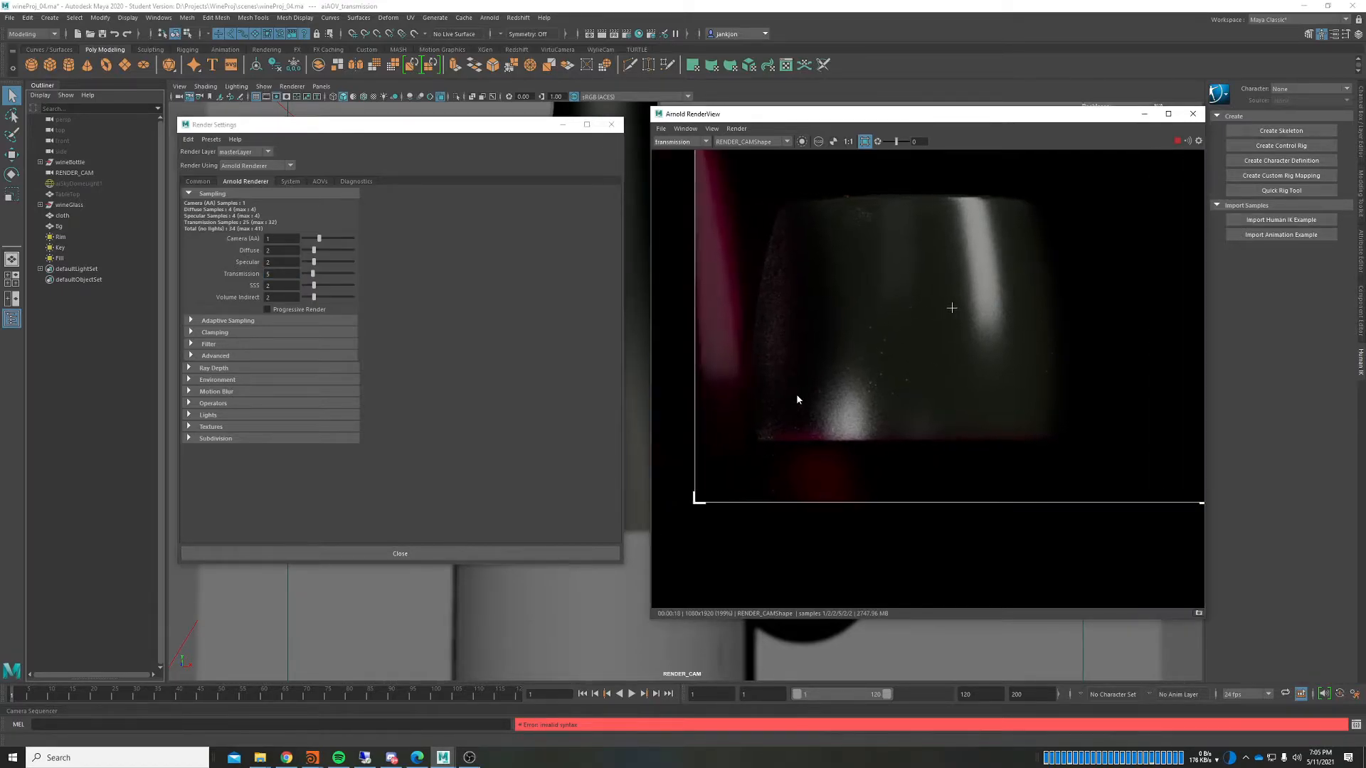
{"action": "scroll", "coordinate": [797, 396], "scroll_direction": "down", "scroll_amount": 2}
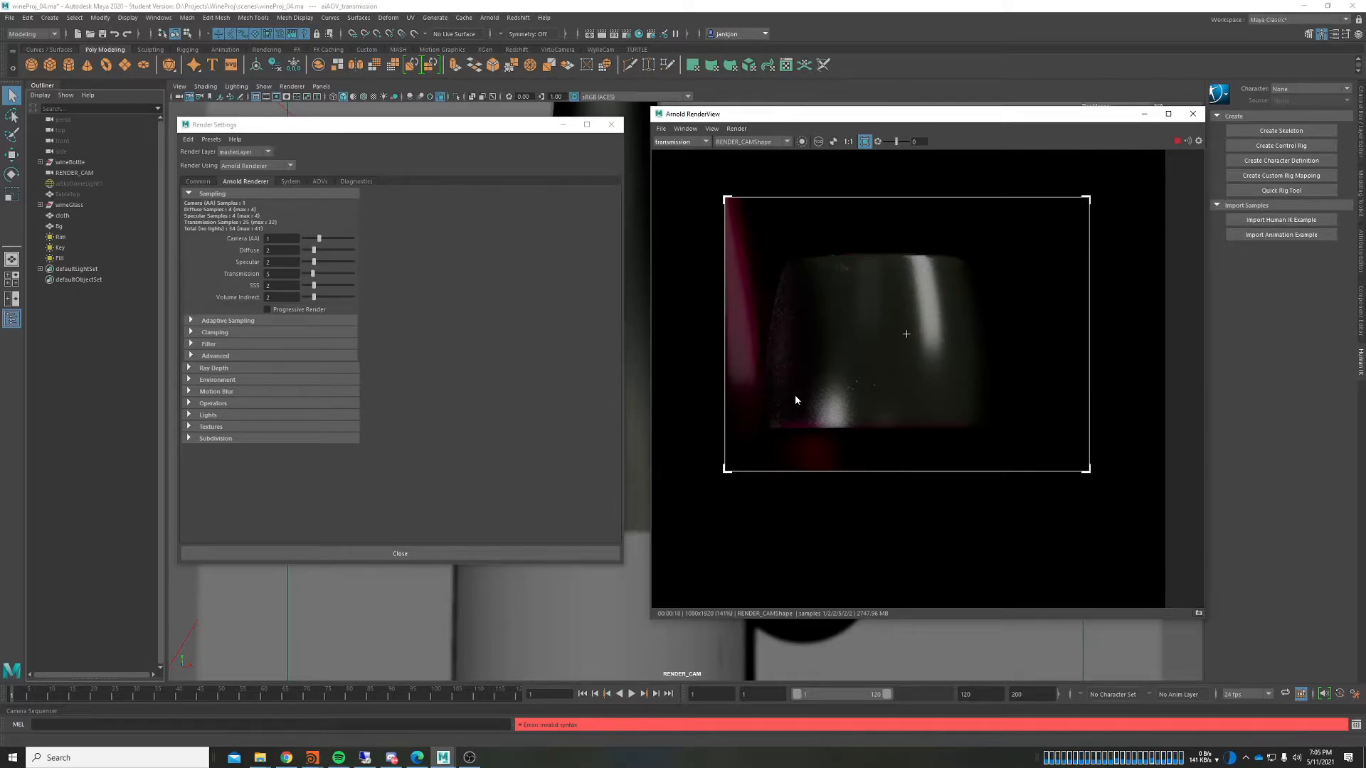
{"action": "mouse_move", "coordinate": [828, 368]}
{"action": "middle_mouse_down"}
{"action": "mouse_move", "coordinate": [846, 350]}
{"action": "mouse_move", "coordinate": [820, 381]}
{"action": "mouse_move", "coordinate": [849, 351]}
{"action": "middle_mouse_up"}
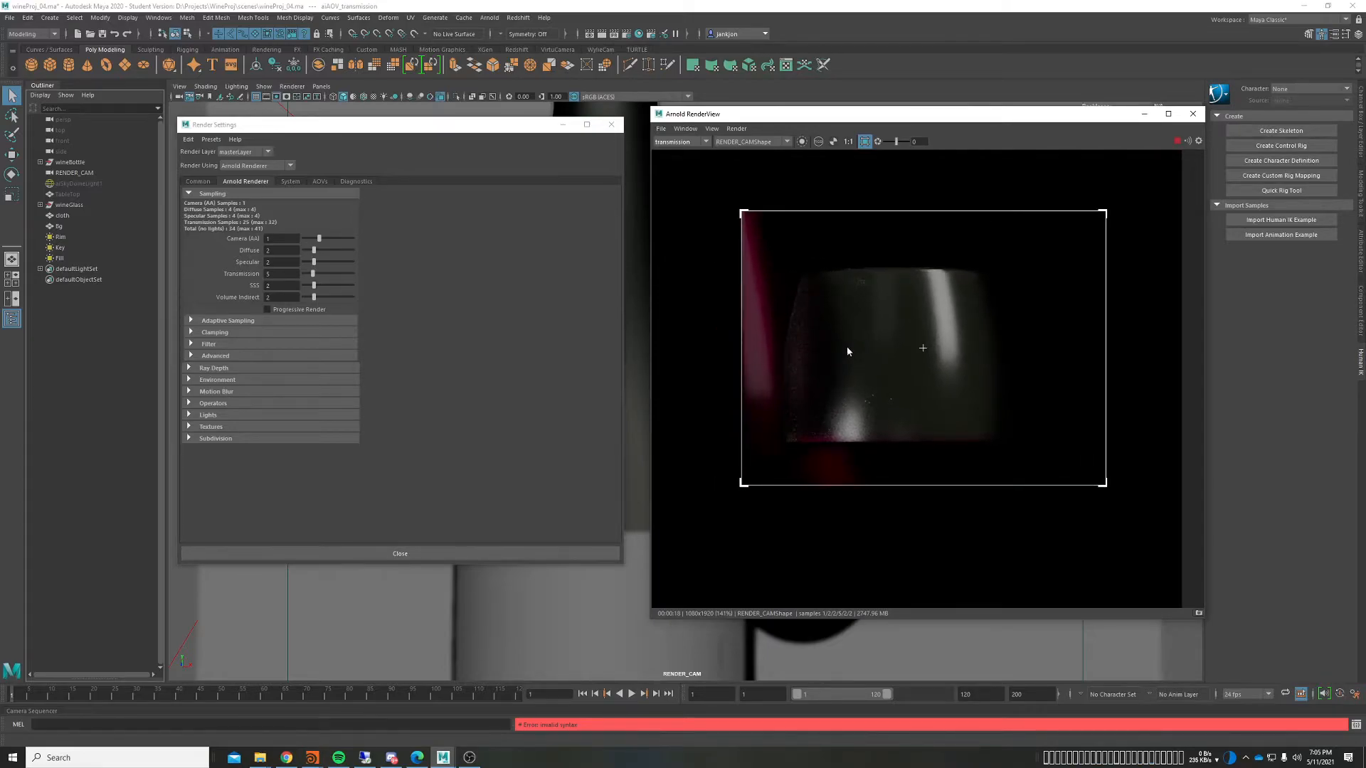
{"action": "double_click", "coordinate": [285, 274]}
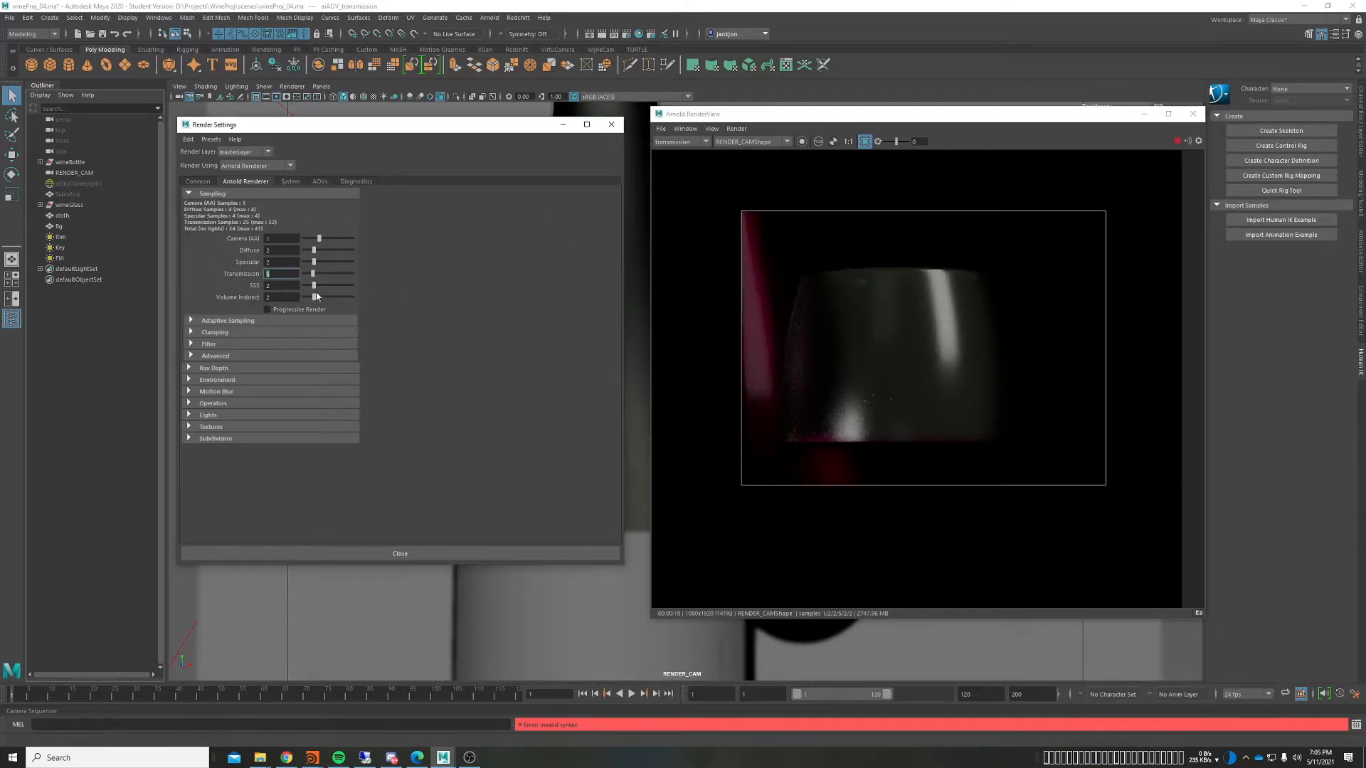
{"action": "left_click", "coordinate": [694, 142]}
{"action": "left_click", "coordinate": [659, 178]}
{"action": "left_click", "coordinate": [661, 142]}
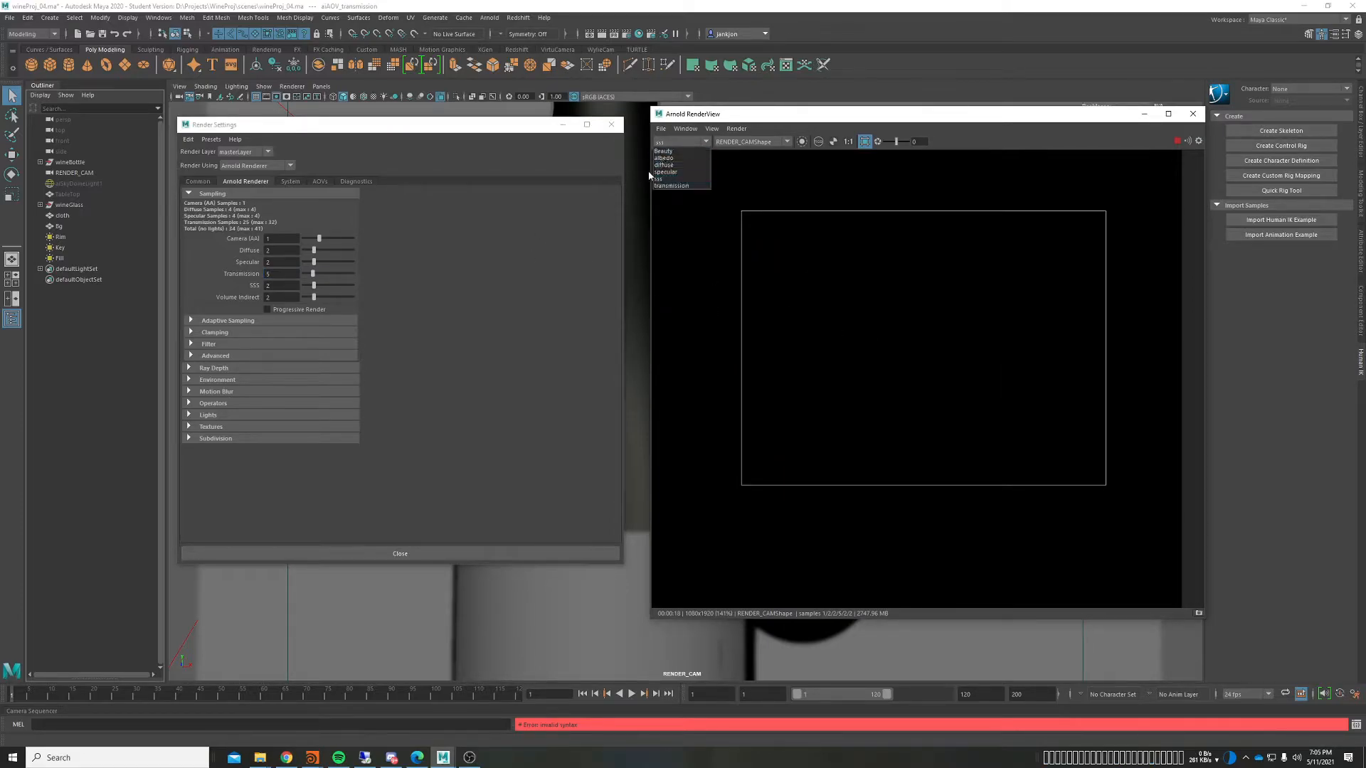
Step: Show the specular pass and draw a new render region around the glass and bottle
{"action": "left_click", "coordinate": [658, 171]}
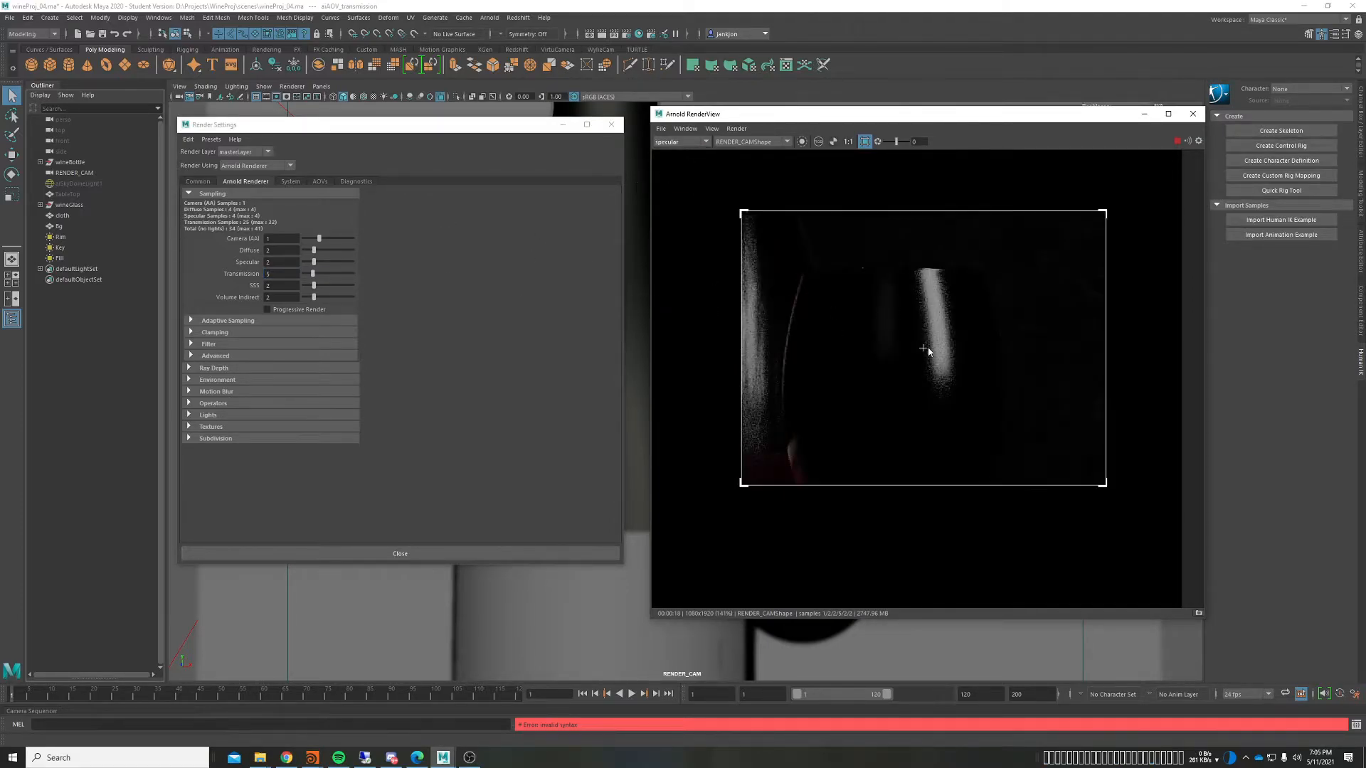
{"action": "scroll", "coordinate": [797, 341], "scroll_direction": "down", "scroll_amount": 2}
{"action": "left_click", "coordinate": [828, 313]}
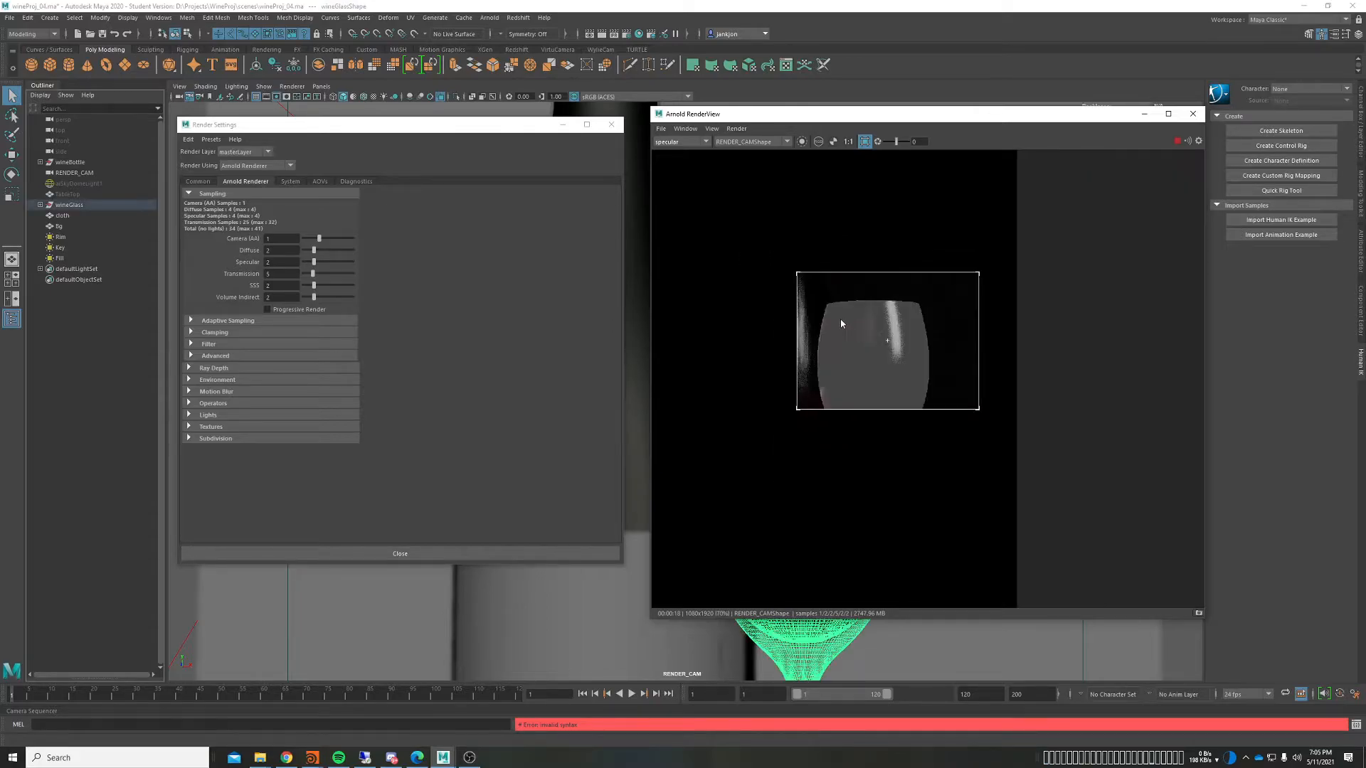
{"action": "left_click_drag", "start_coordinate": [677, 221], "coordinate": [970, 412]}
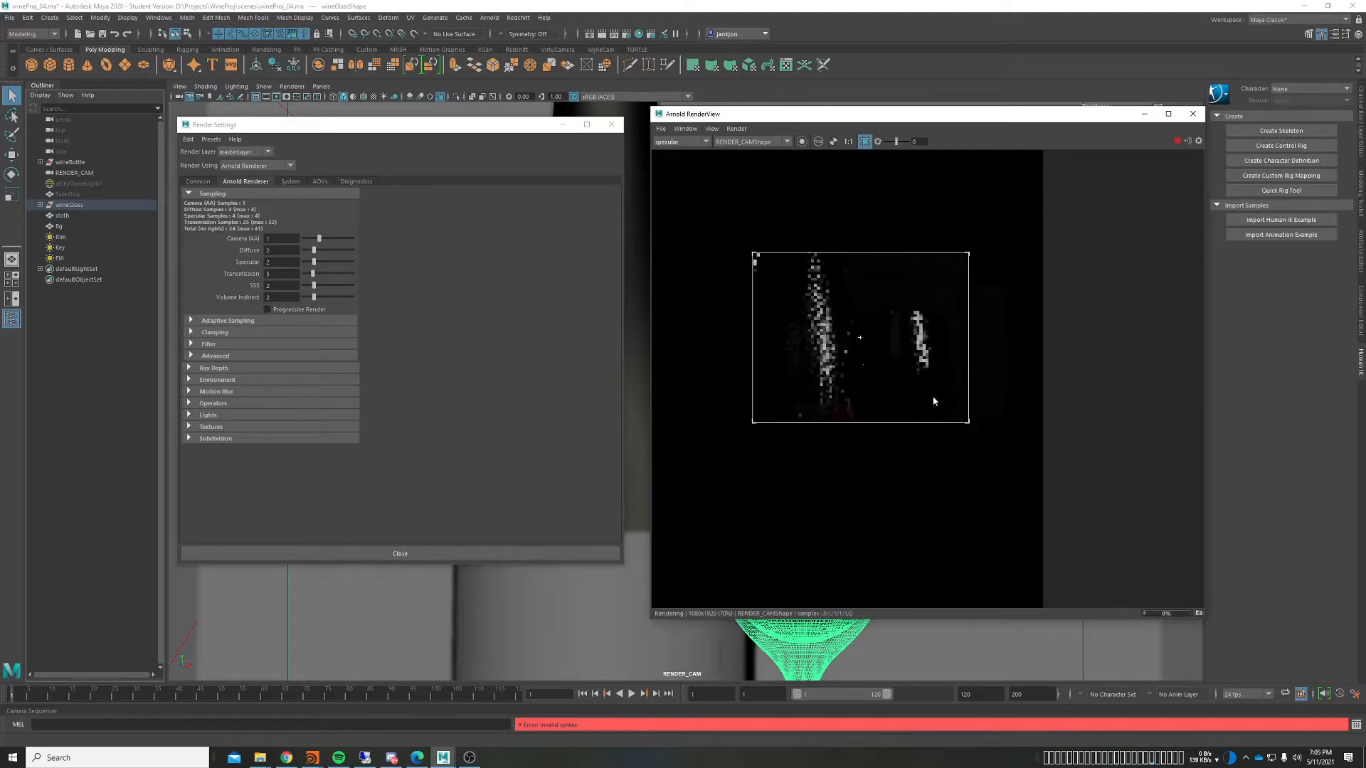
{"action": "scroll", "coordinate": [892, 348], "scroll_direction": "up", "scroll_amount": 3}
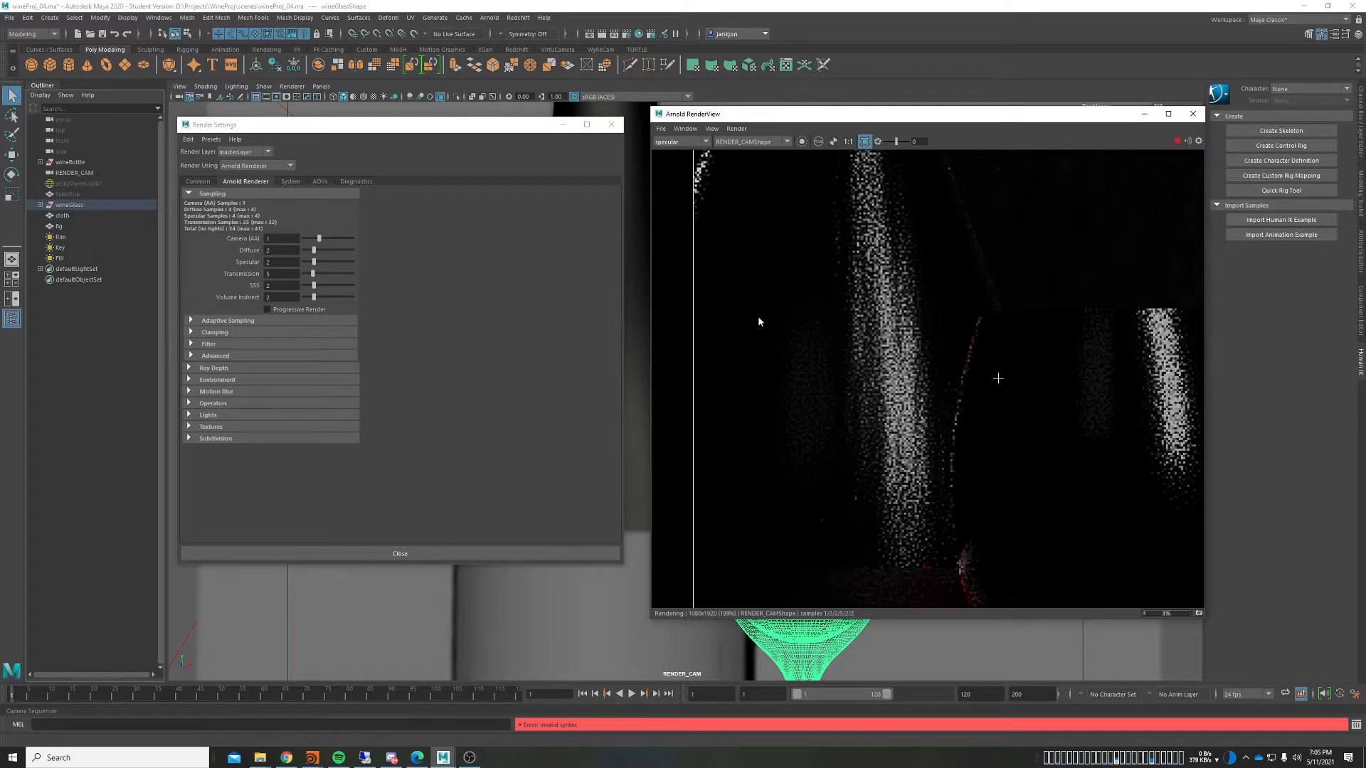
{"action": "middle_click_drag", "start_coordinate": [913, 328], "coordinate": [873, 307]}
{"action": "scroll", "coordinate": [873, 307], "scroll_direction": "down", "scroll_amount": 1}
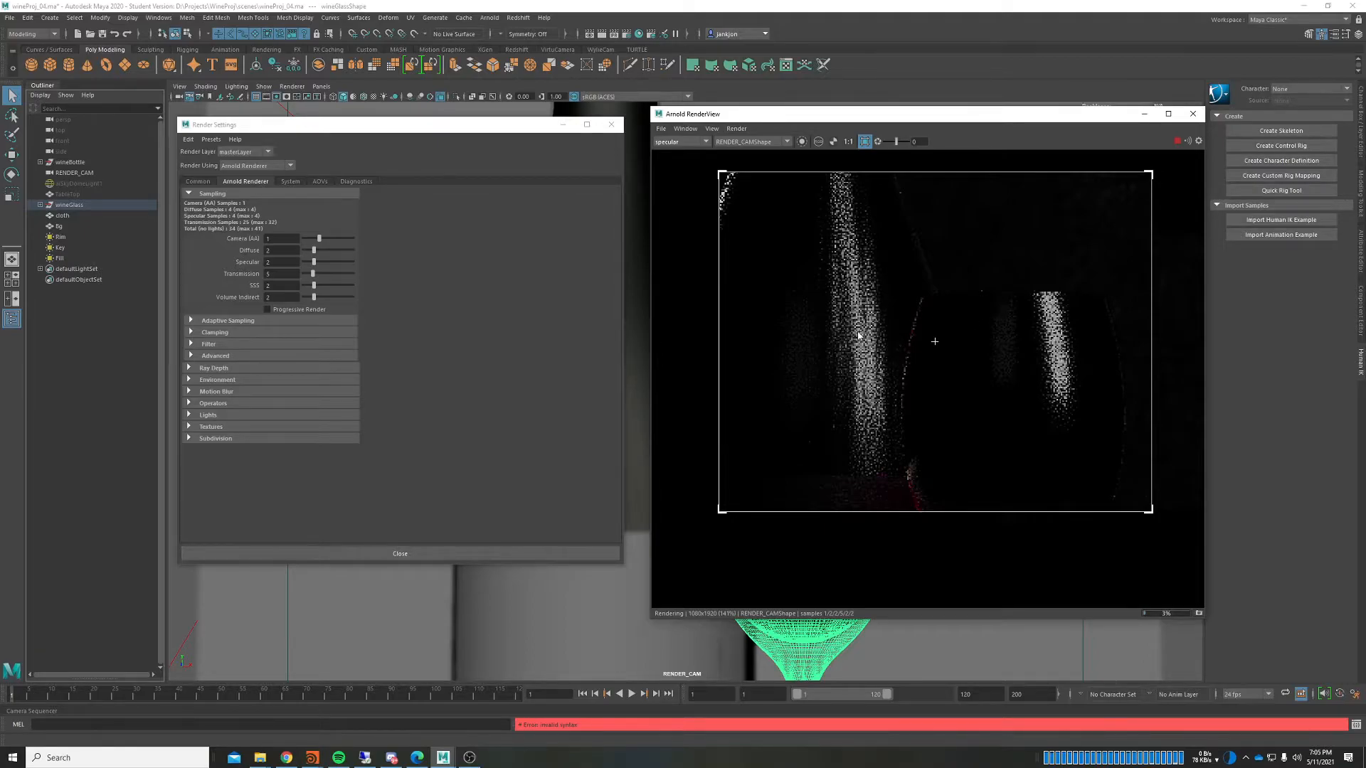
{"action": "left_click", "coordinate": [967, 229]}
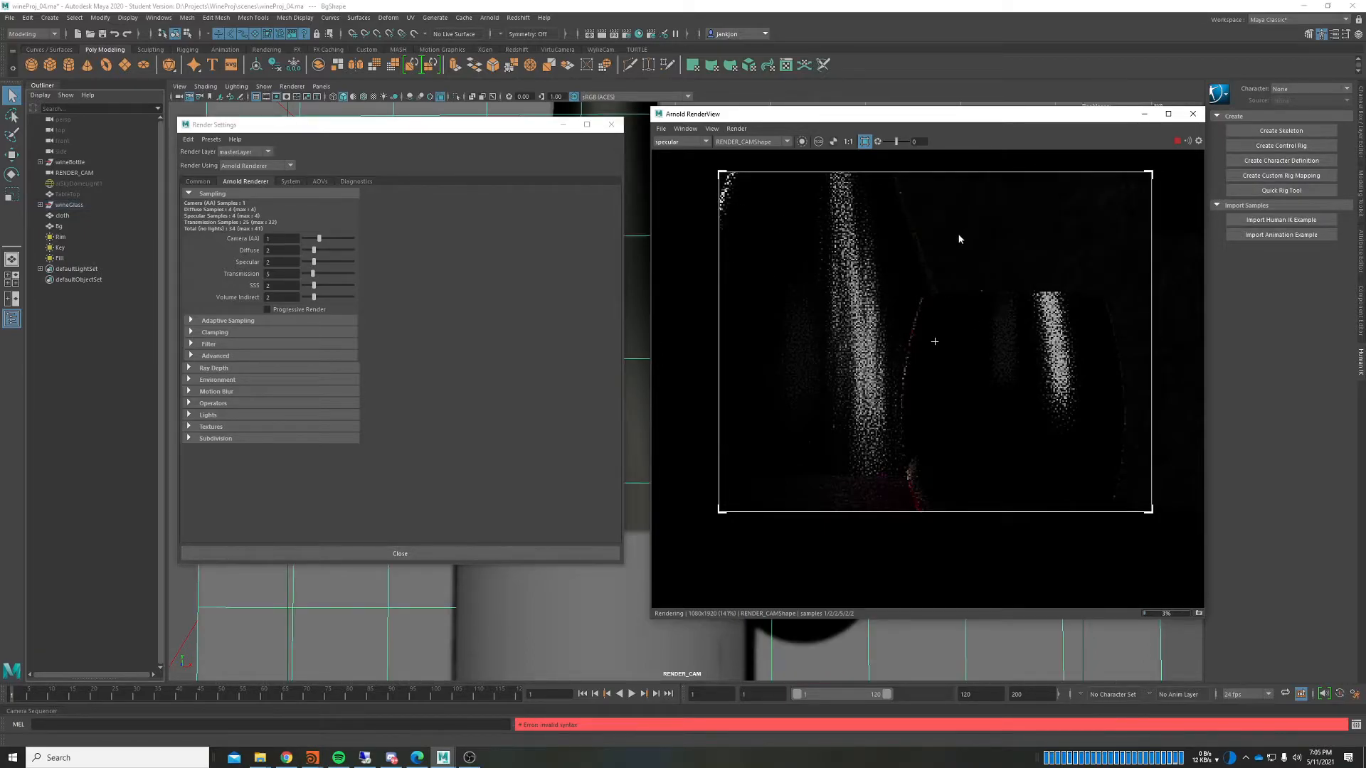
{"action": "left_click", "coordinate": [855, 317]}
{"action": "left_click", "coordinate": [949, 231]}
Step: Set Specular samples to 3 and re-render
{"action": "left_click_drag", "start_coordinate": [279, 264], "coordinate": [250, 265]}
{"action": "type", "text": "3"}
{"action": "key", "text": "Return"}
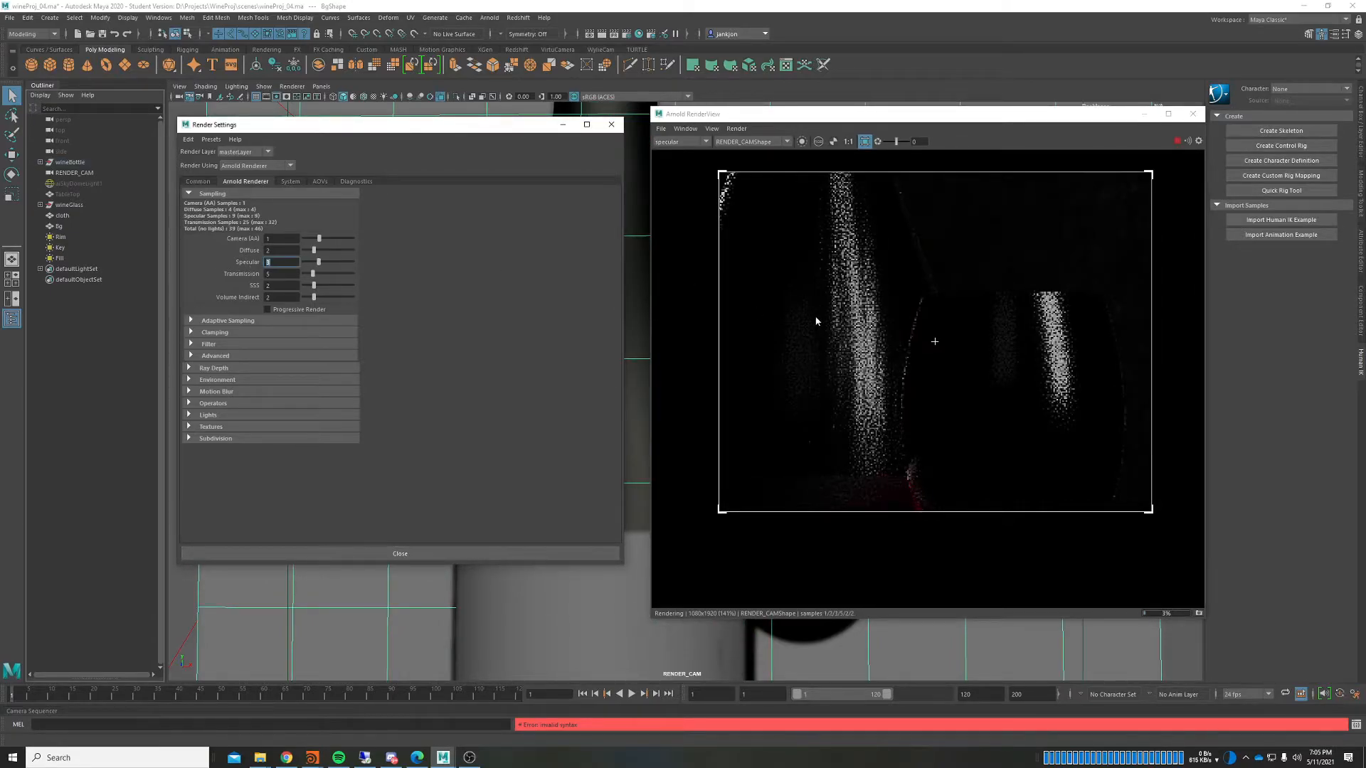
{"action": "left_click", "coordinate": [1108, 614]}
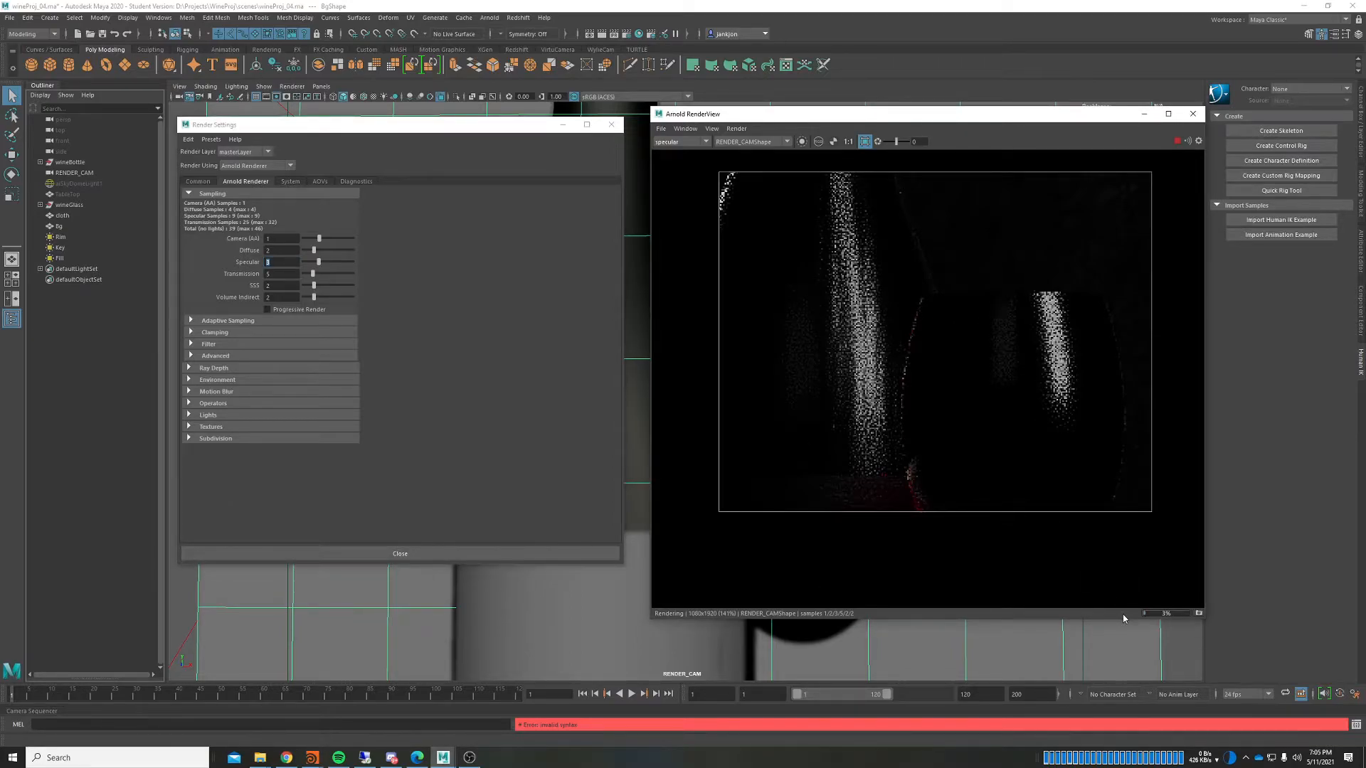
{"action": "left_click", "coordinate": [409, 306]}
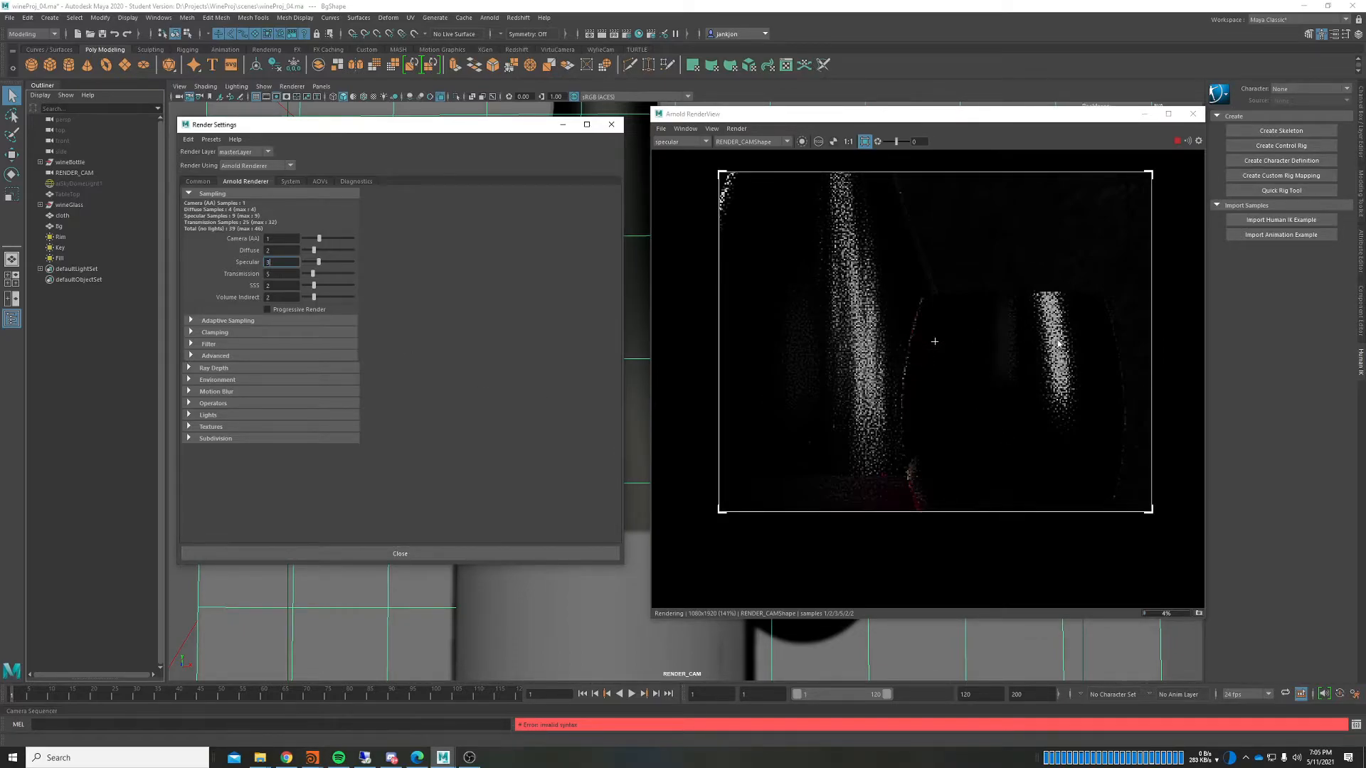
{"action": "middle_click_drag", "start_coordinate": [1113, 327], "coordinate": [1033, 320]}
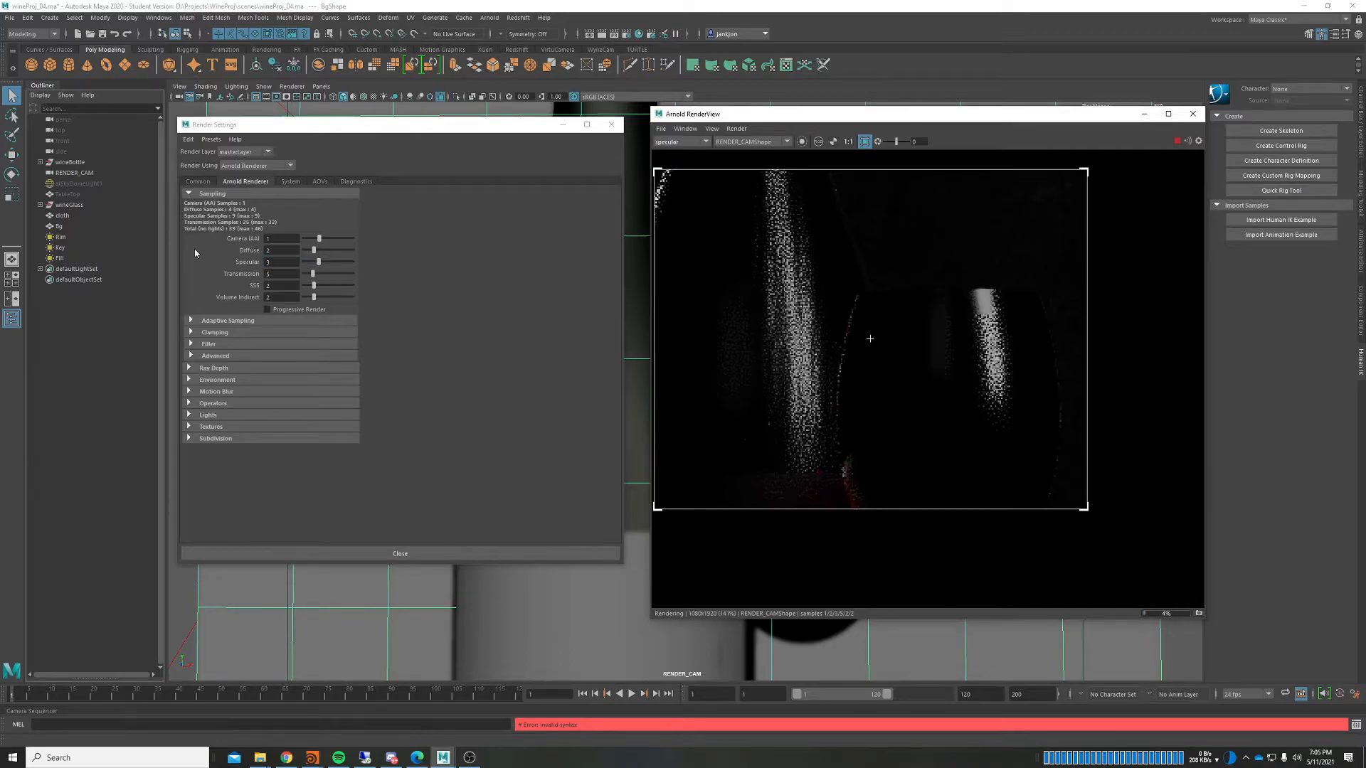
Step: Lower Transmission samples to 2
{"action": "left_click", "coordinate": [284, 276]}
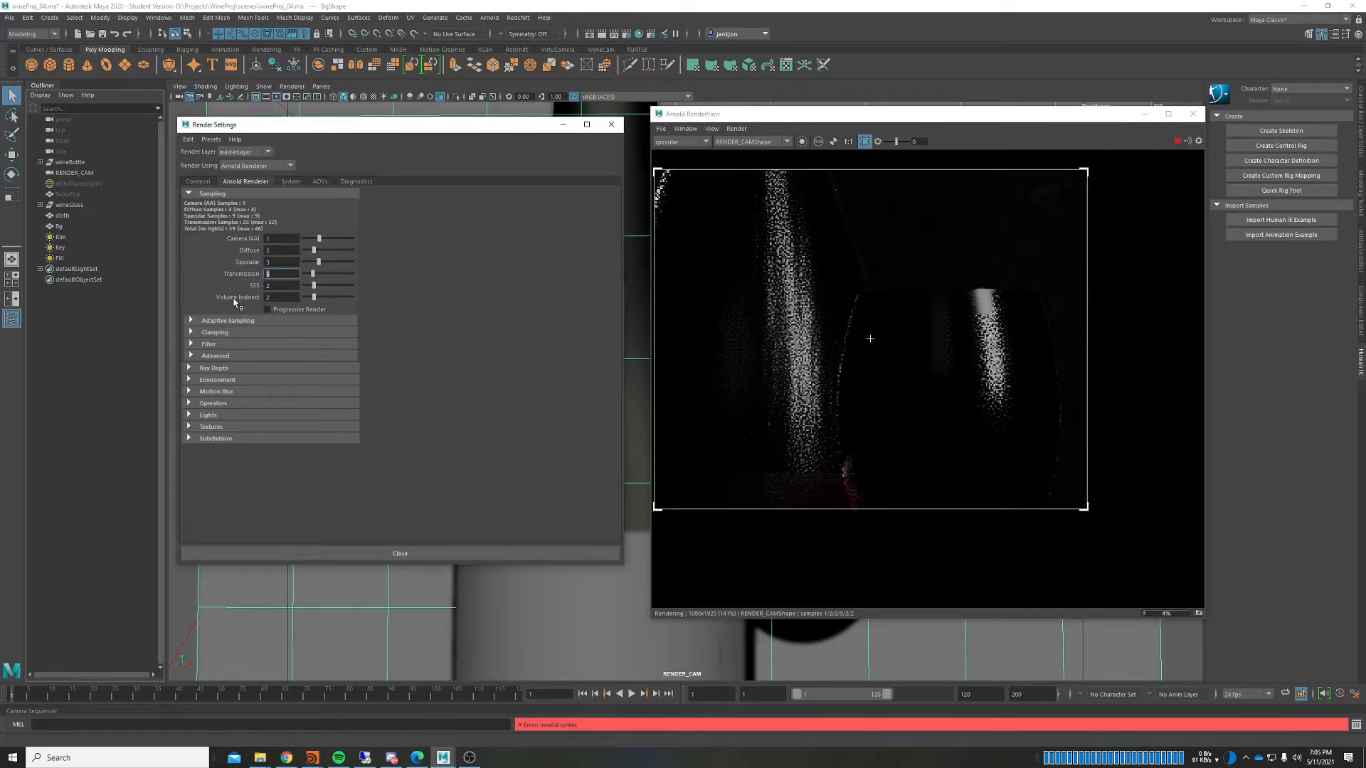
{"action": "type", "text": "2"}
{"action": "key", "text": "Return"}
{"action": "left_click", "coordinate": [1147, 487]}
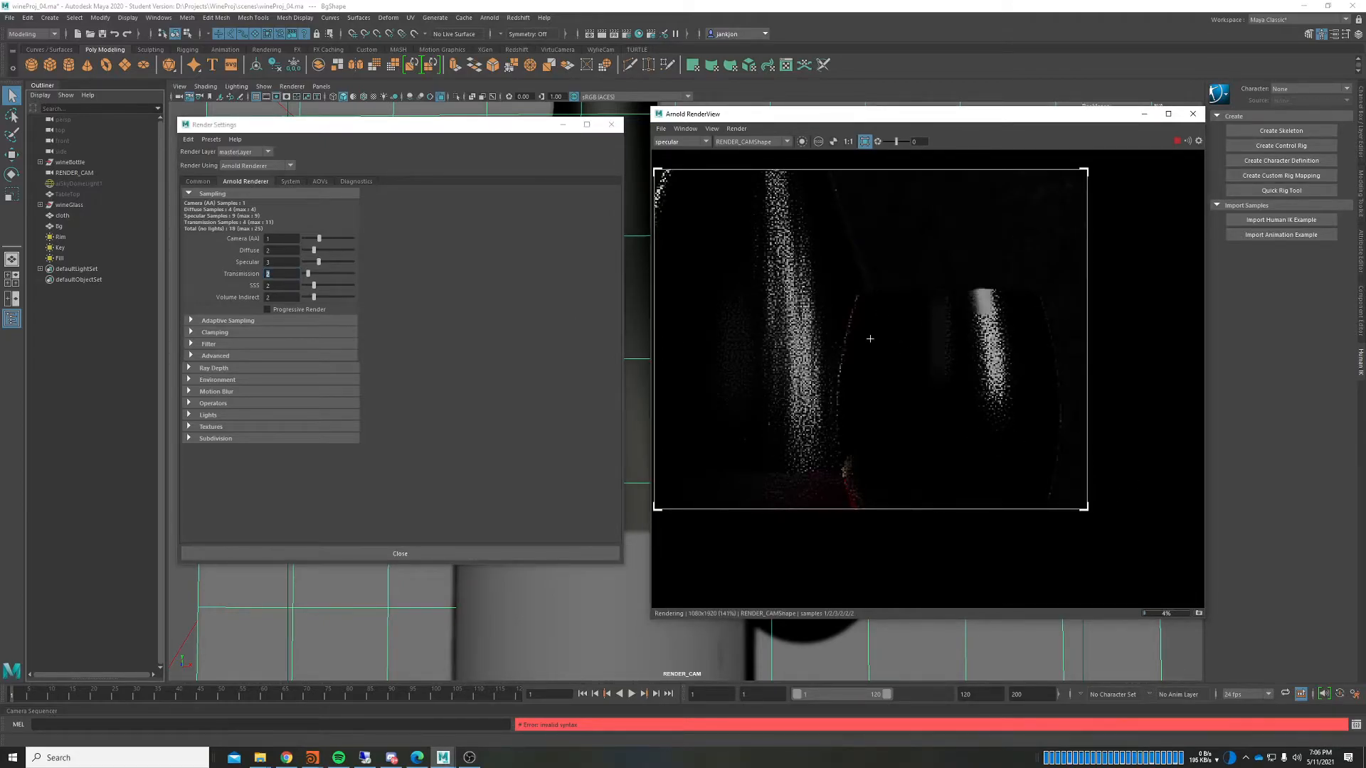
{"action": "left_click", "coordinate": [294, 276]}
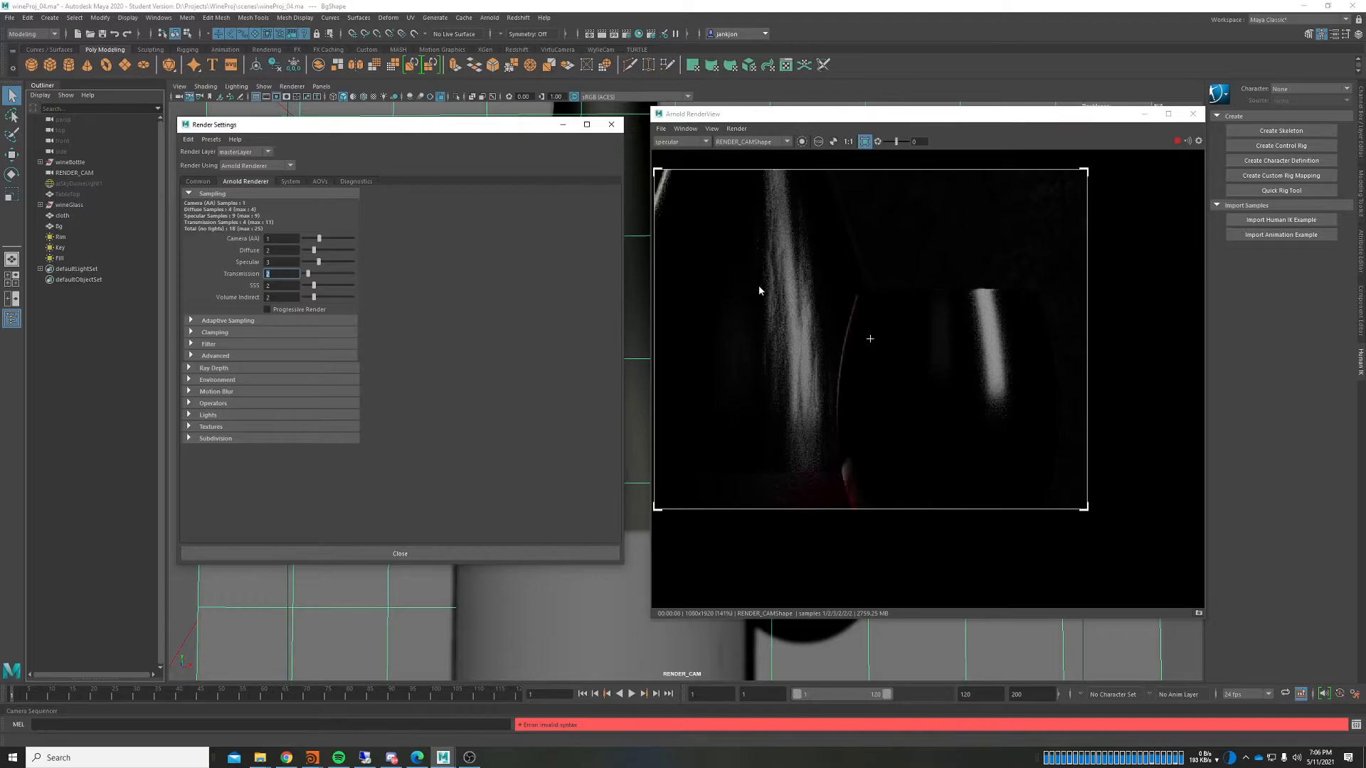
Step: Raise Specular samples to 4 and review the refined render
{"action": "scroll", "coordinate": [832, 299], "scroll_direction": "up", "scroll_amount": 3}
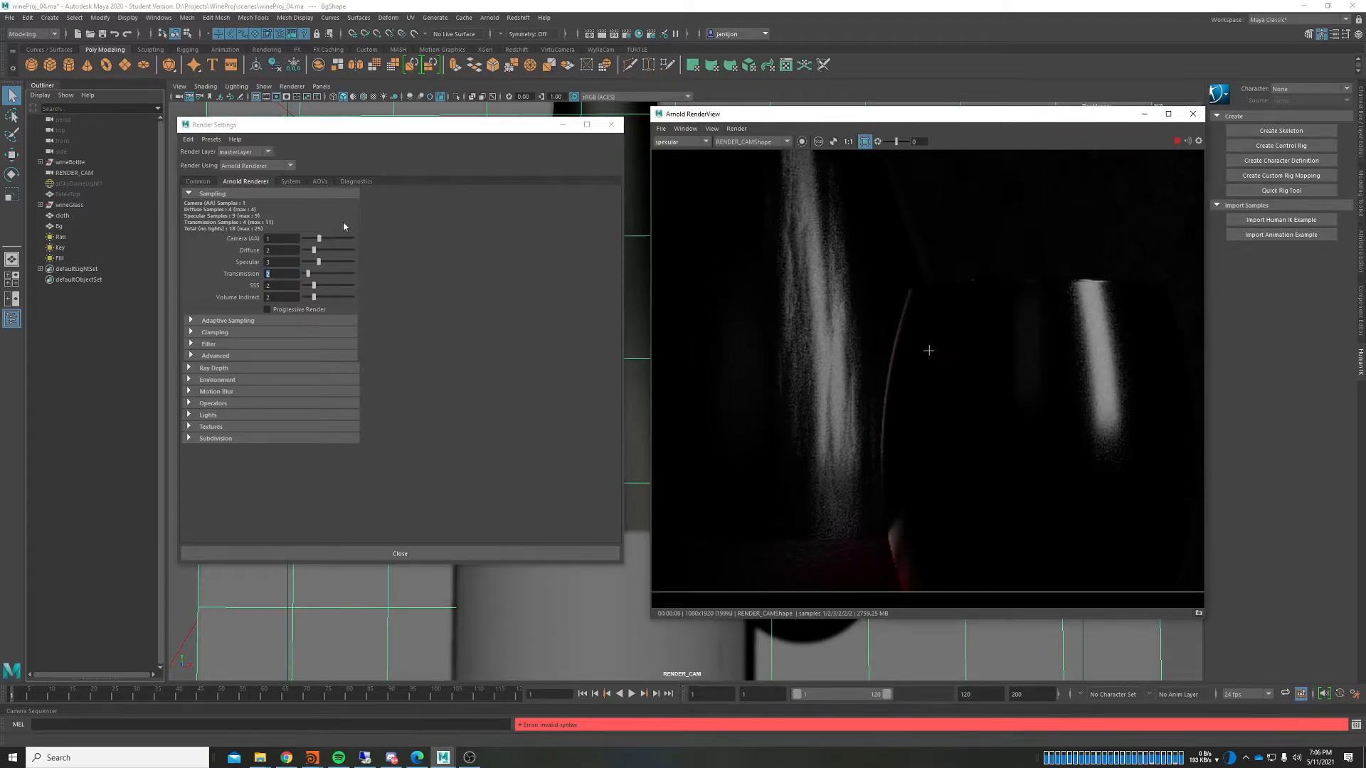
{"action": "left_click", "coordinate": [278, 262]}
{"action": "type", "text": "4"}
{"action": "key", "text": "Return"}
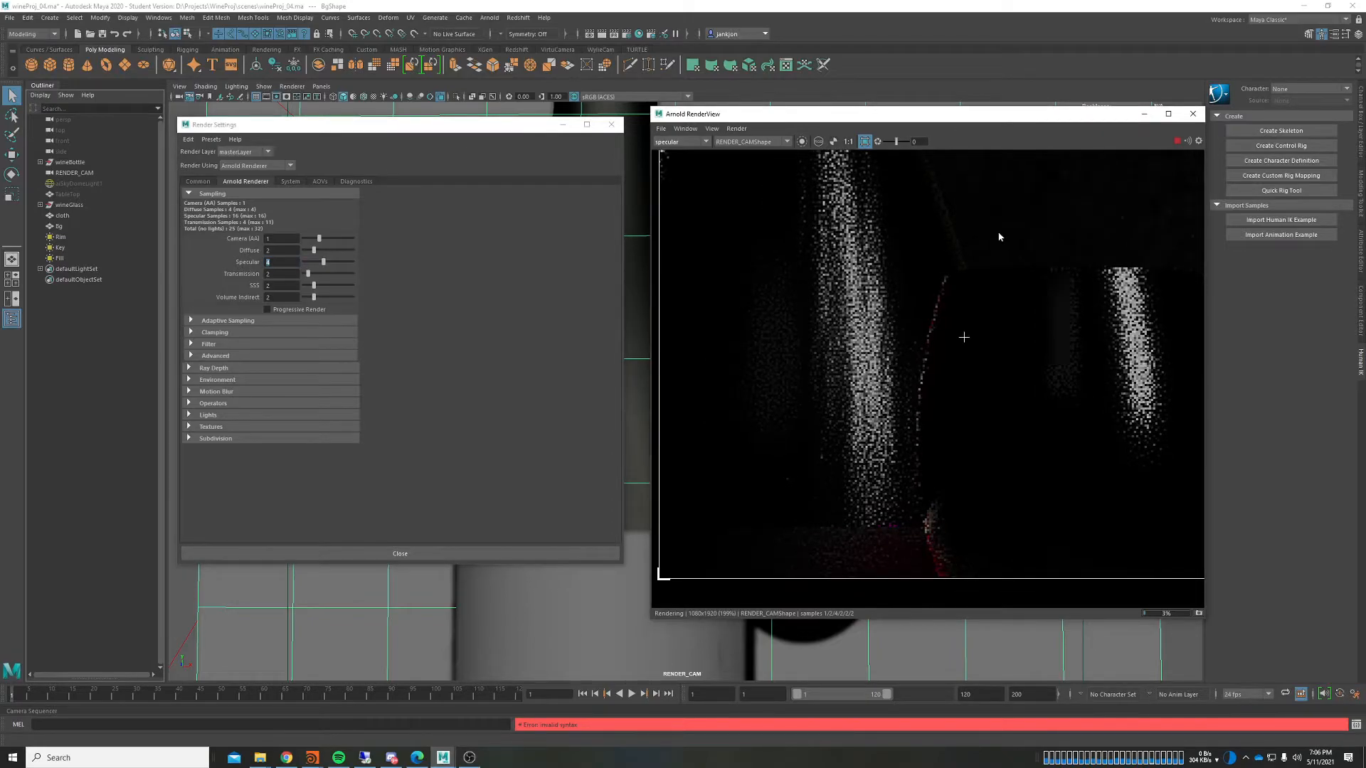
{"action": "middle_click_drag", "start_coordinate": [991, 234], "coordinate": [942, 235]}
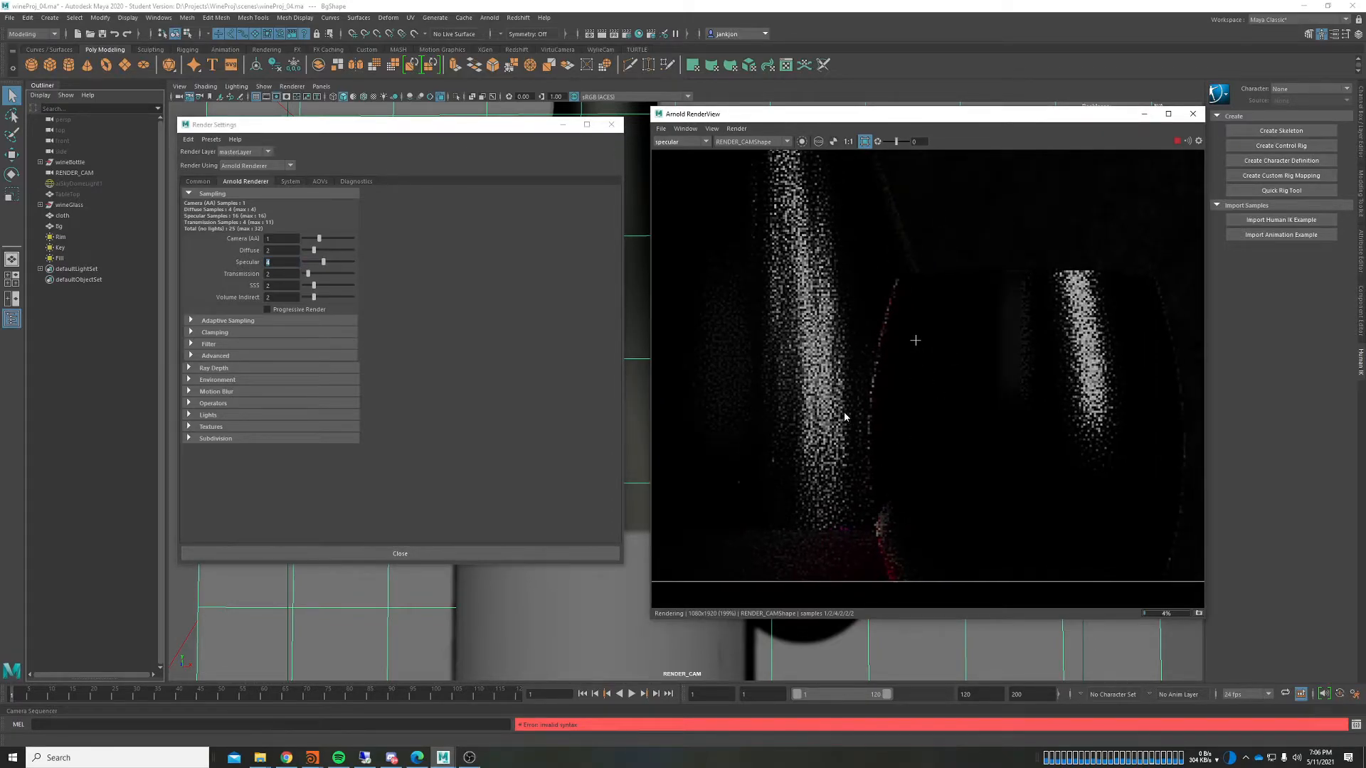
{"action": "scroll", "coordinate": [762, 317], "scroll_direction": "down", "scroll_amount": 2}
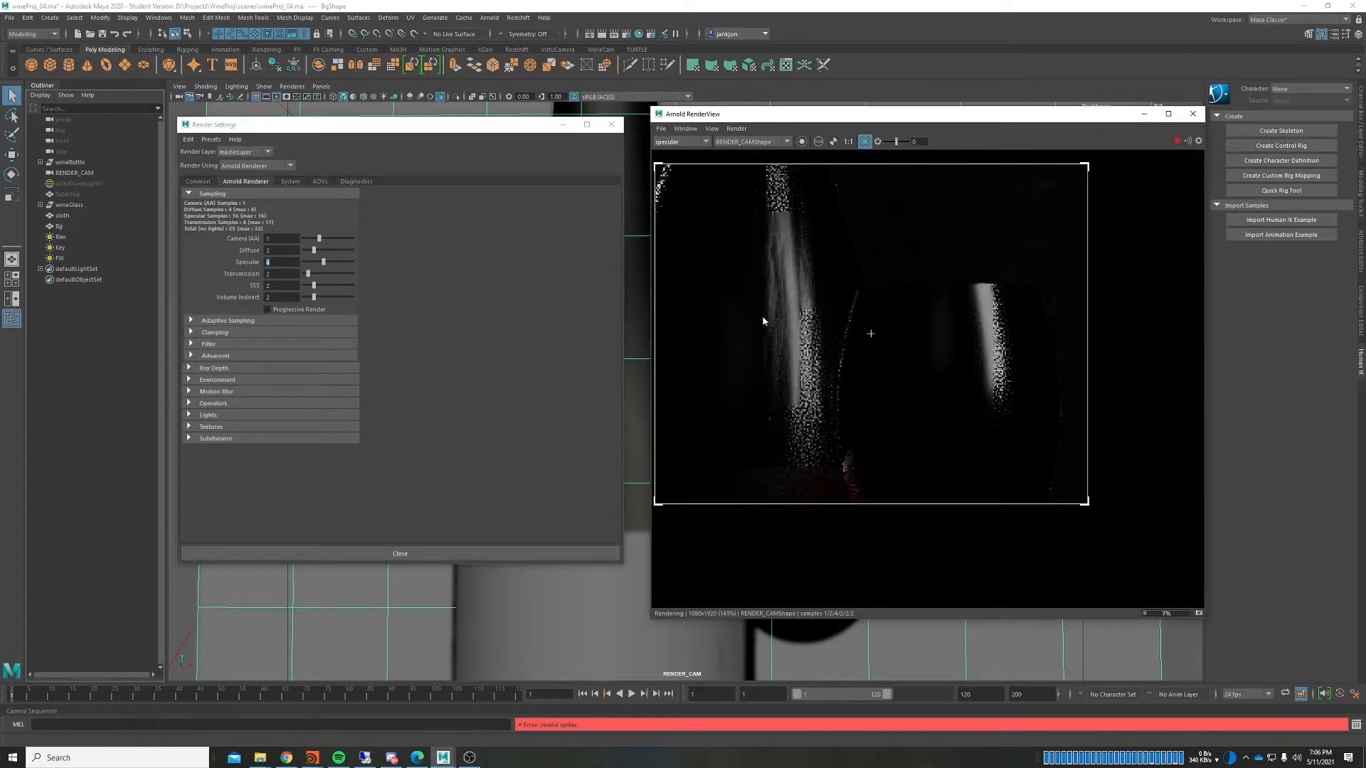
{"action": "scroll", "coordinate": [827, 287], "scroll_direction": "up", "scroll_amount": 2}
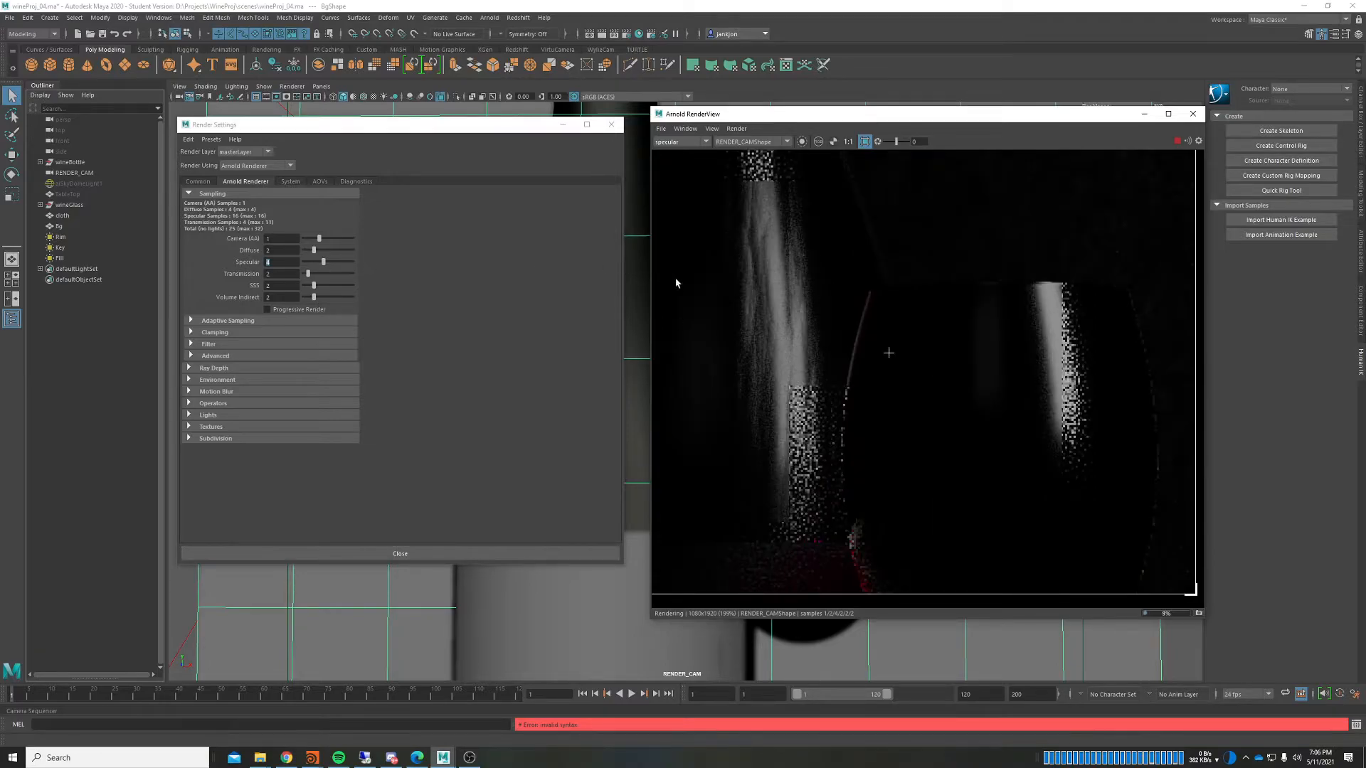
{"action": "scroll", "coordinate": [740, 363], "scroll_direction": "up", "scroll_amount": 6}
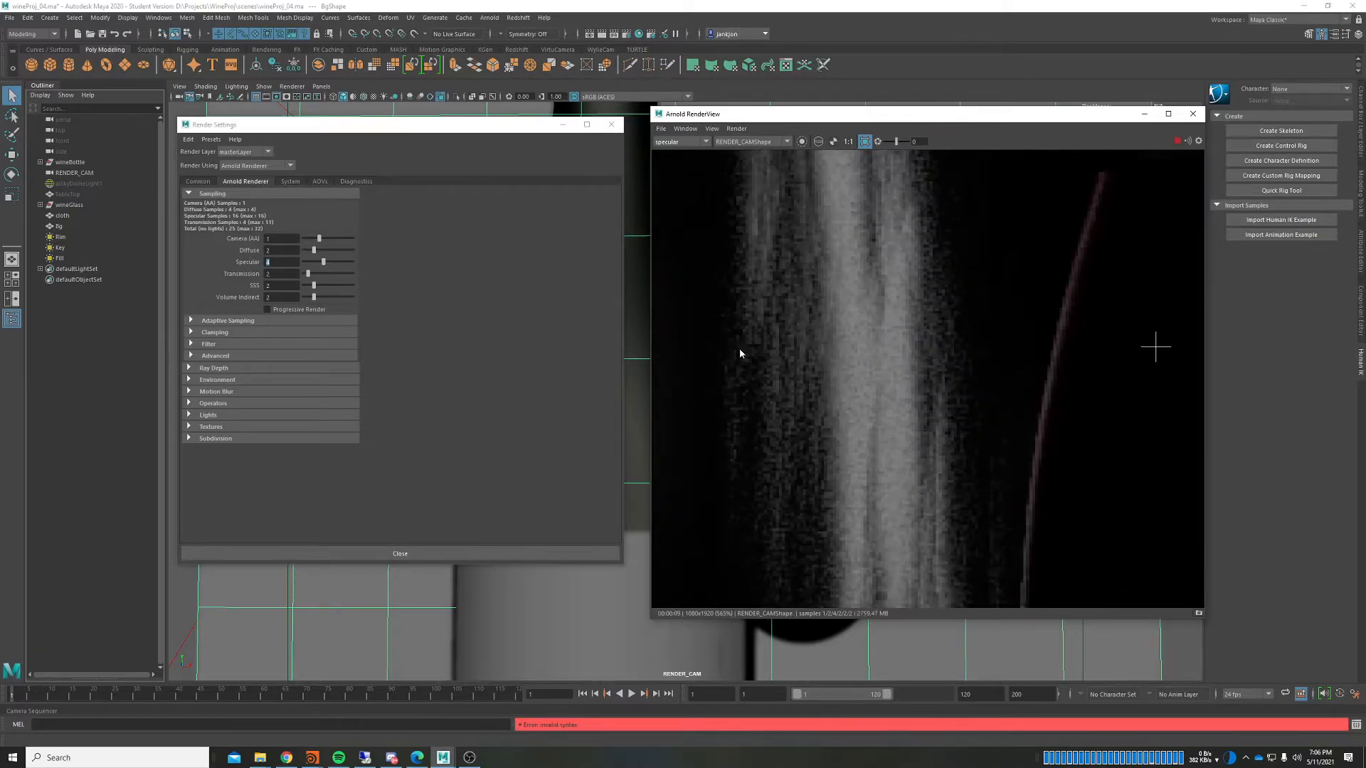
{"action": "scroll", "coordinate": [765, 323], "scroll_direction": "down", "scroll_amount": 8}
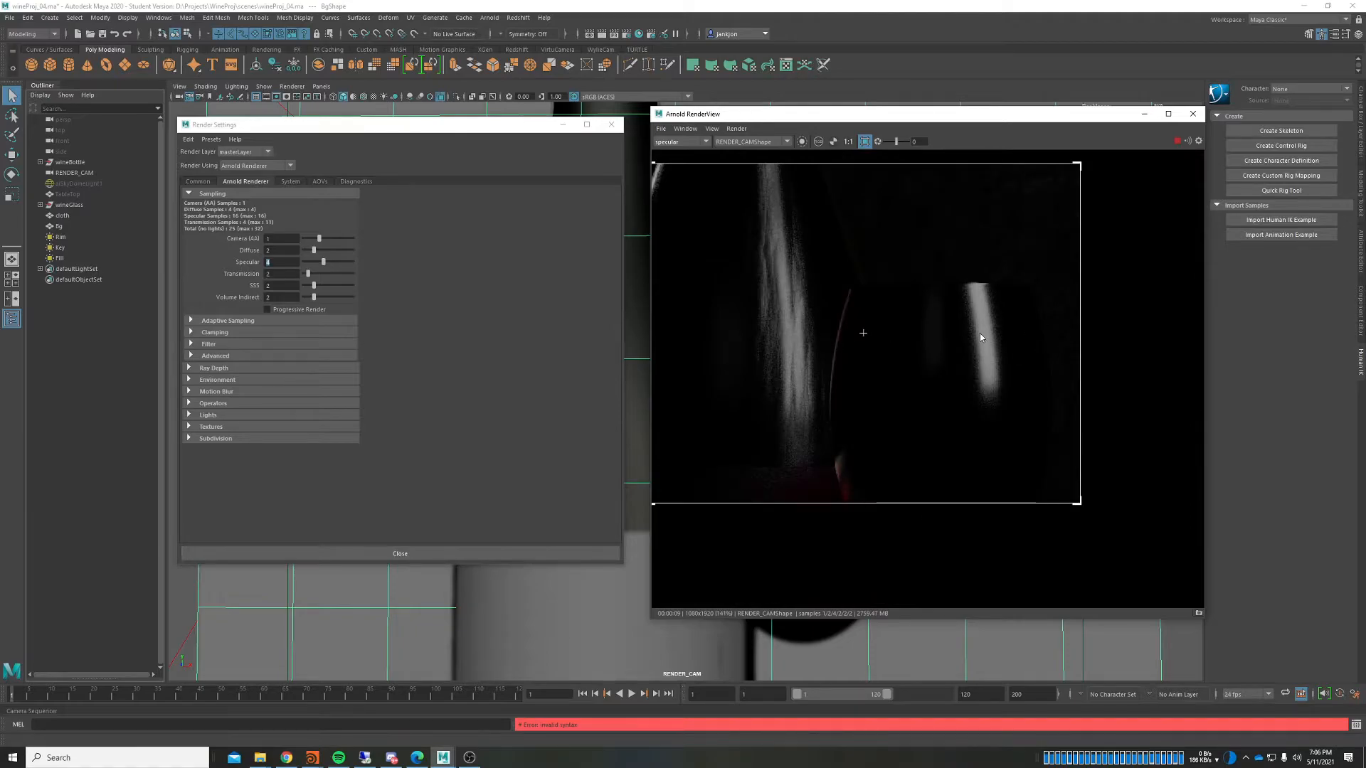
{"action": "scroll", "coordinate": [979, 333], "scroll_direction": "up", "scroll_amount": 4}
{"action": "scroll", "coordinate": [954, 455], "scroll_direction": "down", "scroll_amount": 4}
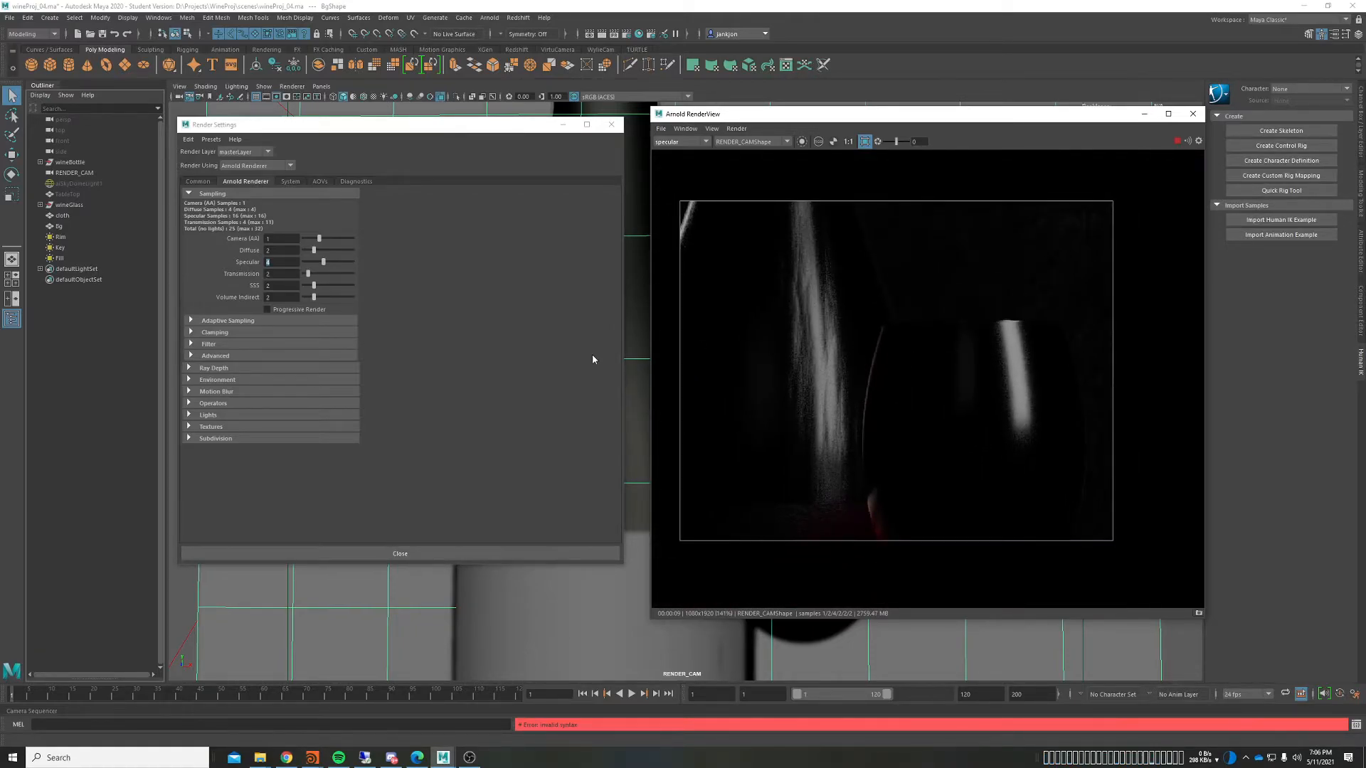
{"action": "left_click", "coordinate": [397, 362]}
{"action": "left_click", "coordinate": [273, 275]}
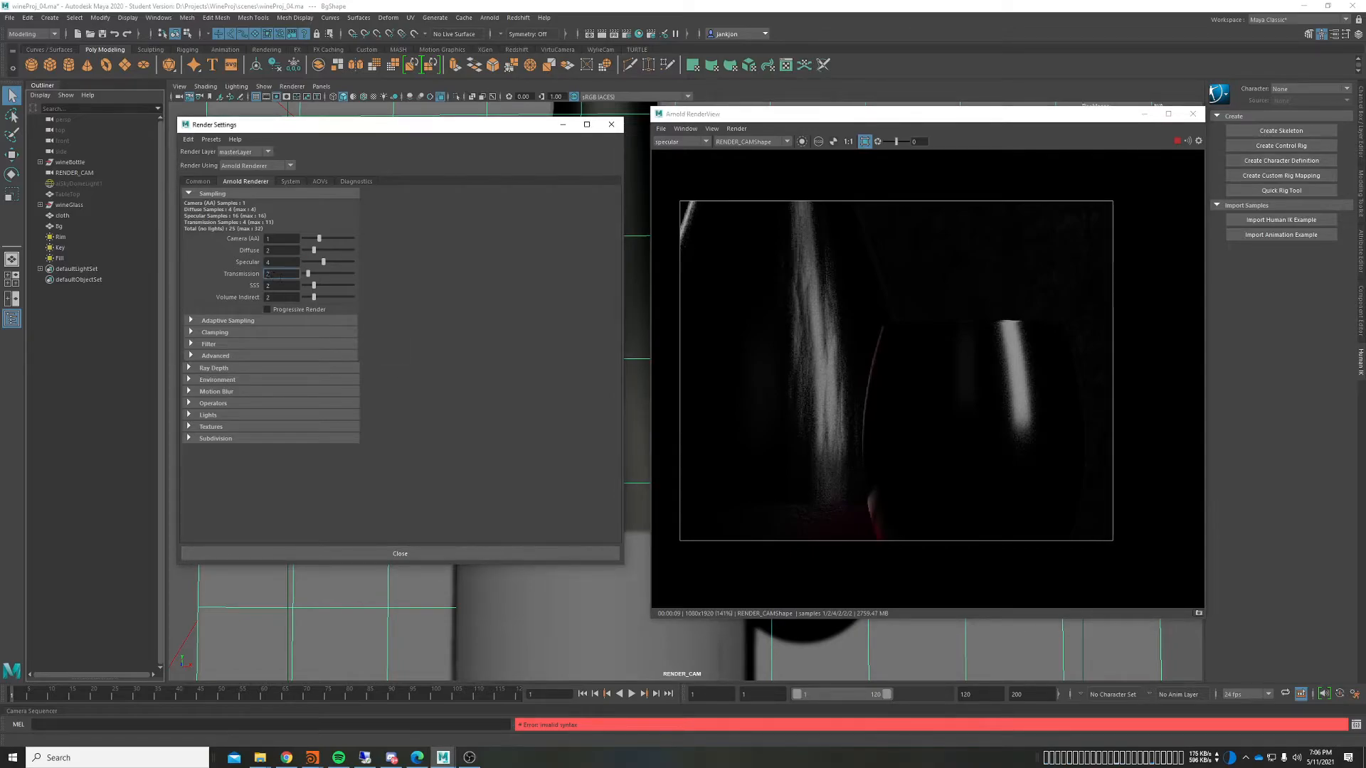
{"action": "type", "text": "5"}
{"action": "key", "text": "Return"}
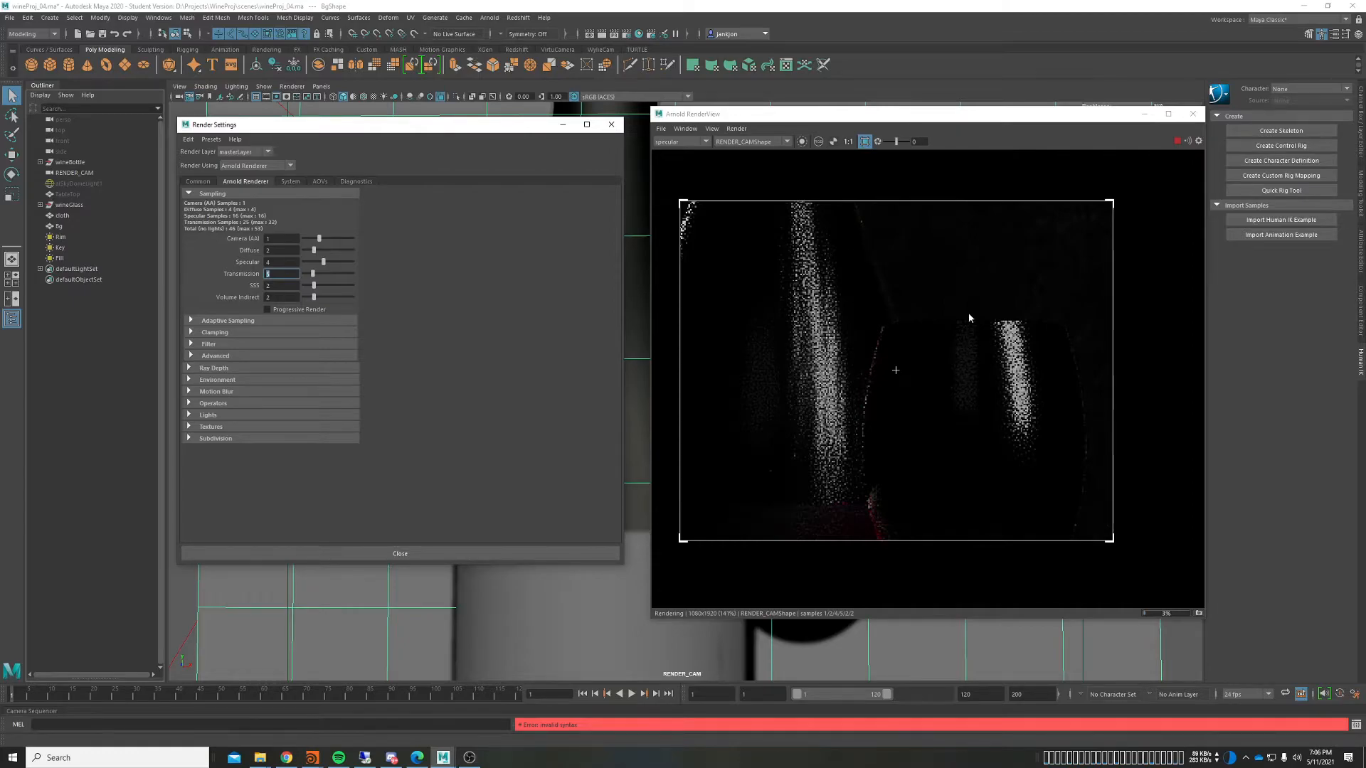
{"action": "middle_click_drag", "start_coordinate": [961, 301], "coordinate": [971, 293]}
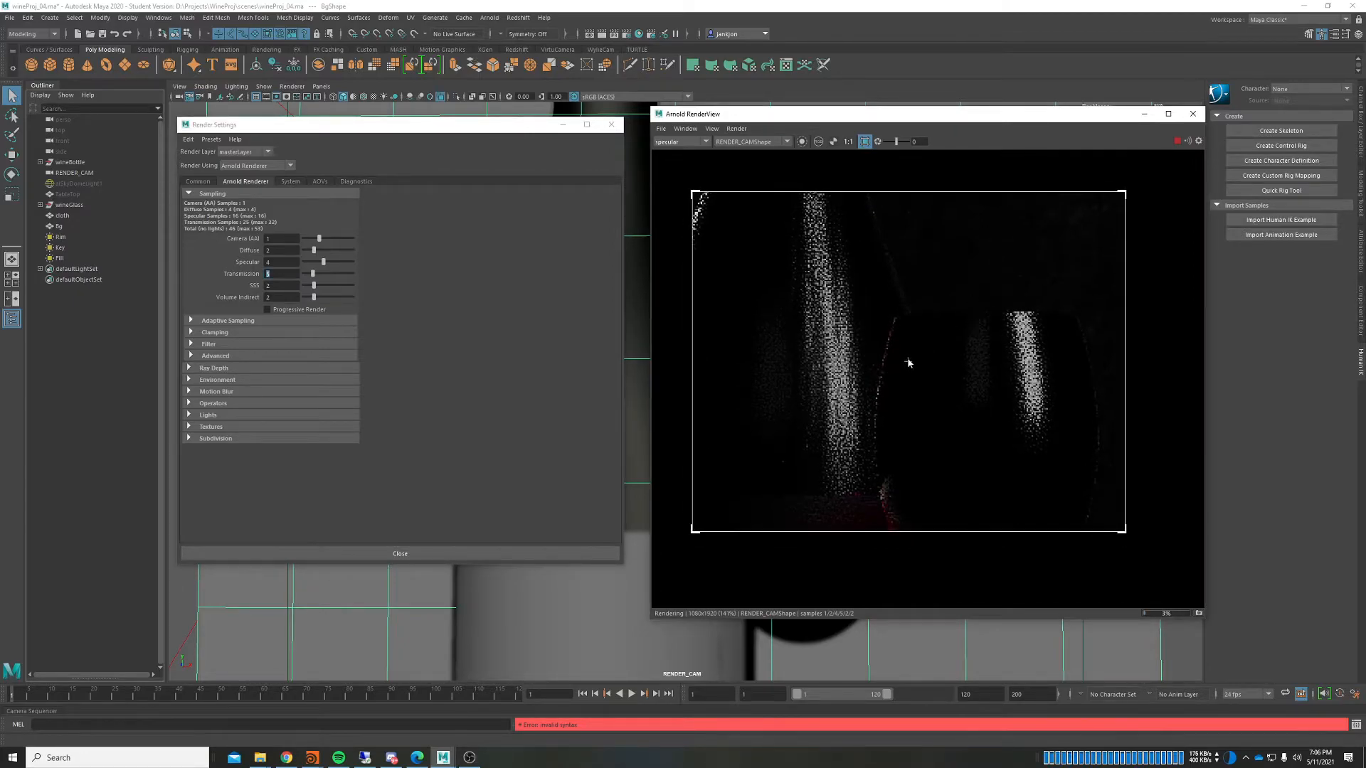
{"action": "left_click", "coordinate": [675, 142]}
{"action": "left_click", "coordinate": [674, 144]}
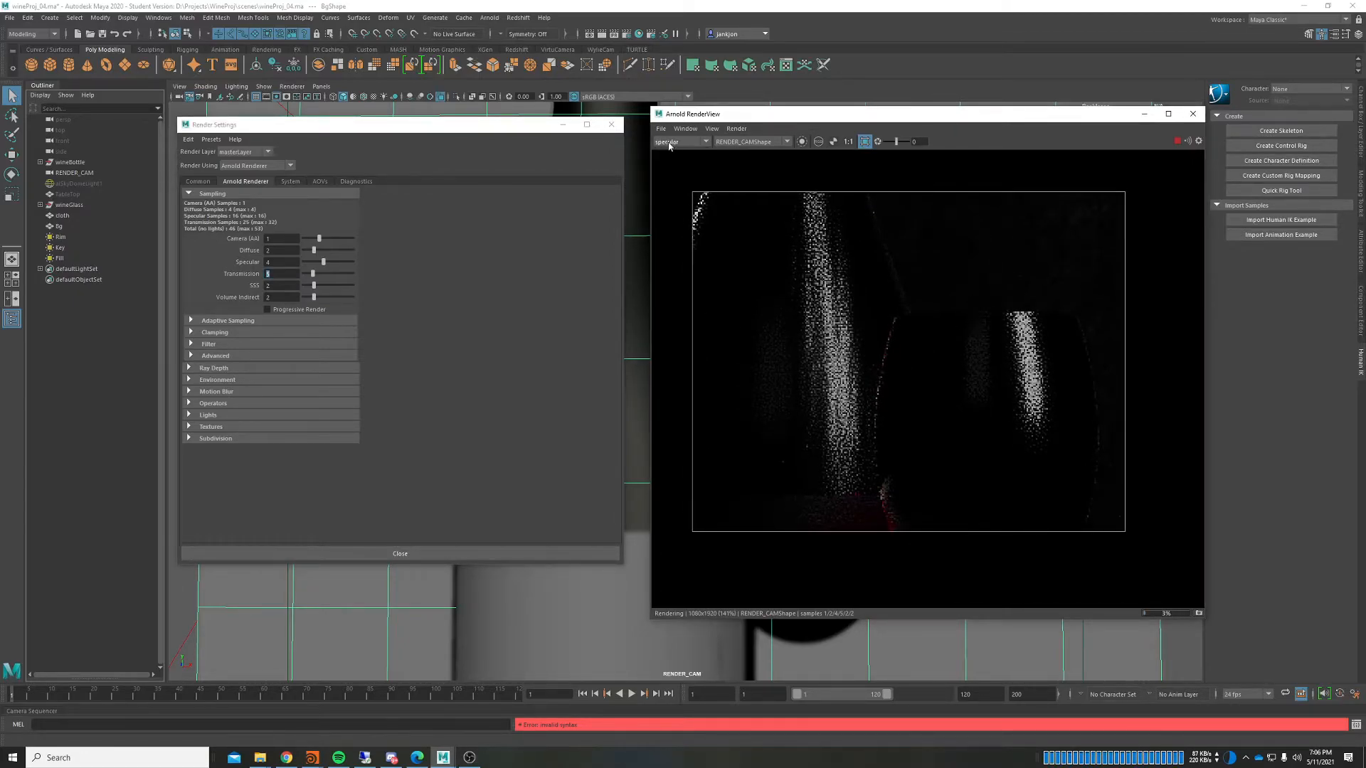
{"action": "left_click", "coordinate": [292, 275]}
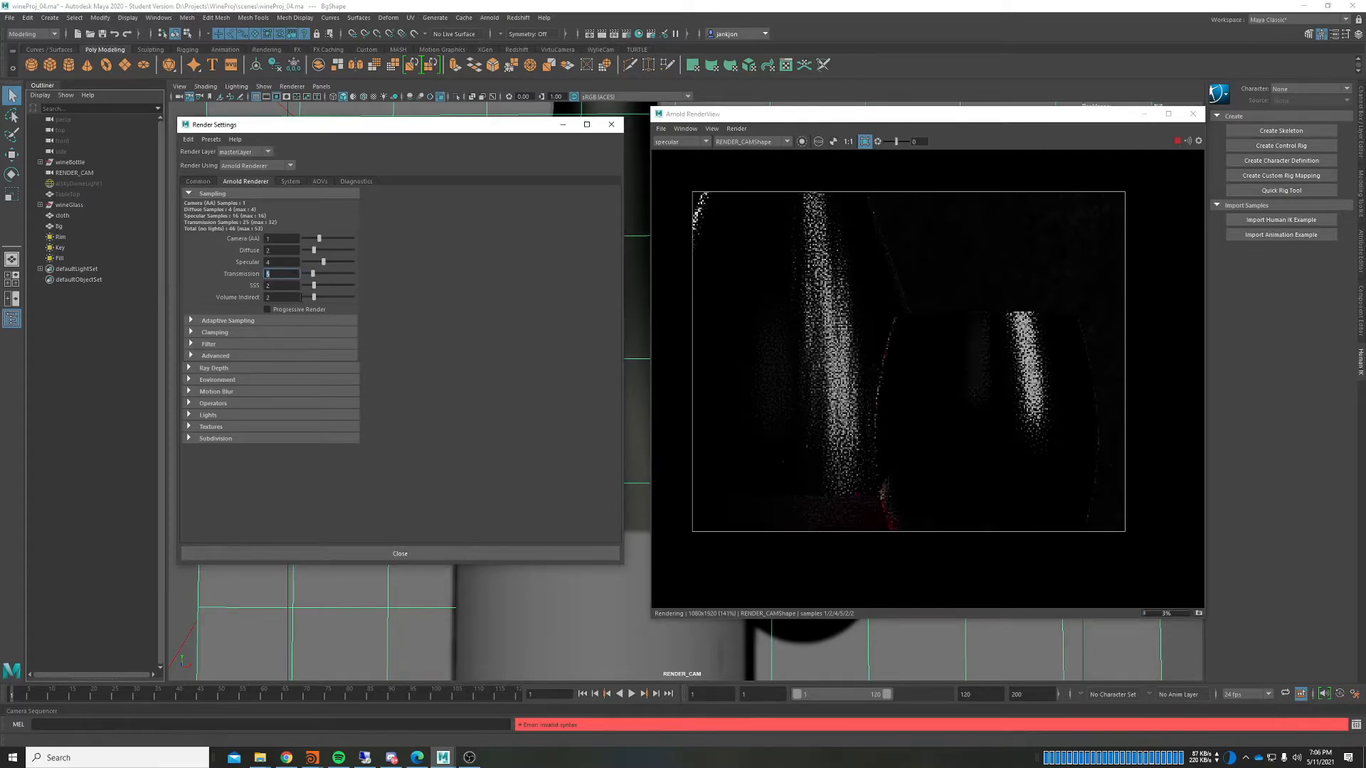
{"action": "type", "text": "4"}
{"action": "key", "text": "Return"}
{"action": "left_click", "coordinate": [683, 146]}
{"action": "left_click", "coordinate": [682, 141]}
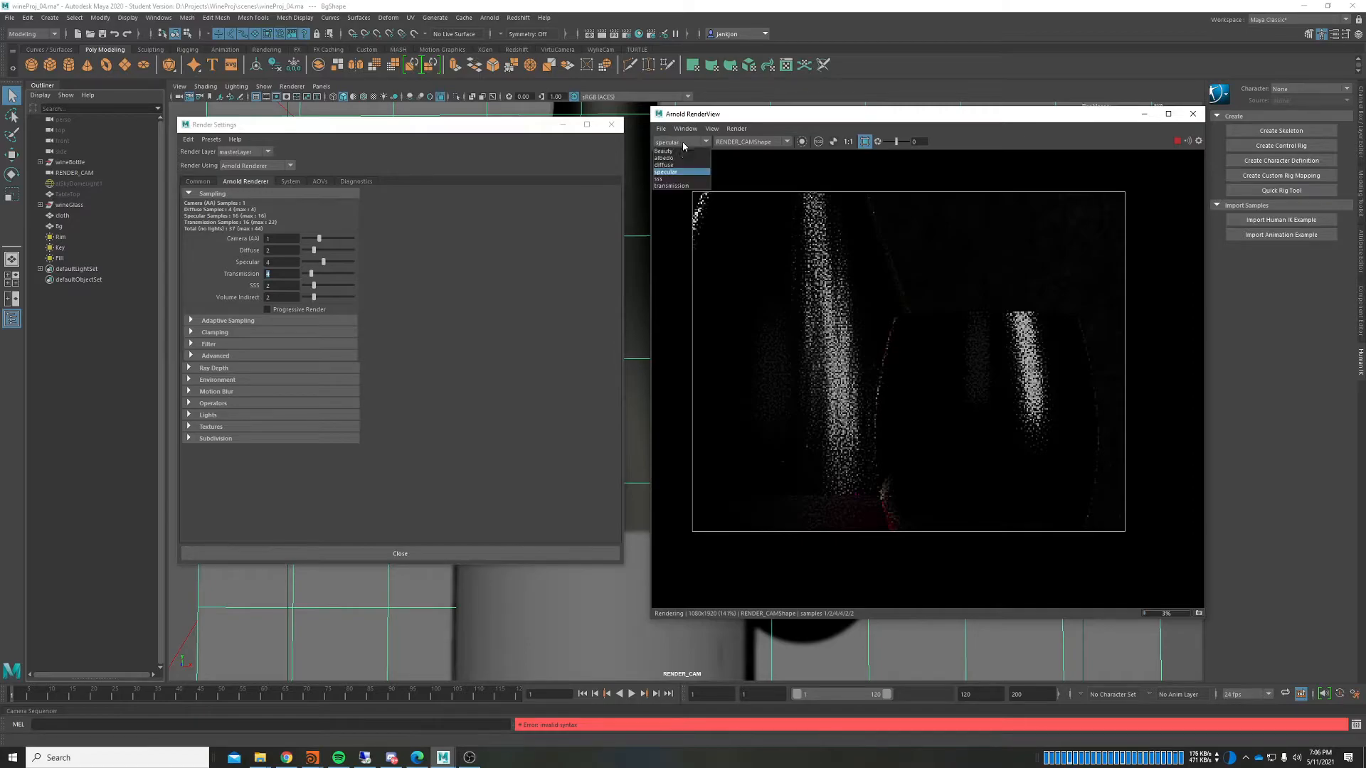
{"action": "left_click", "coordinate": [690, 186]}
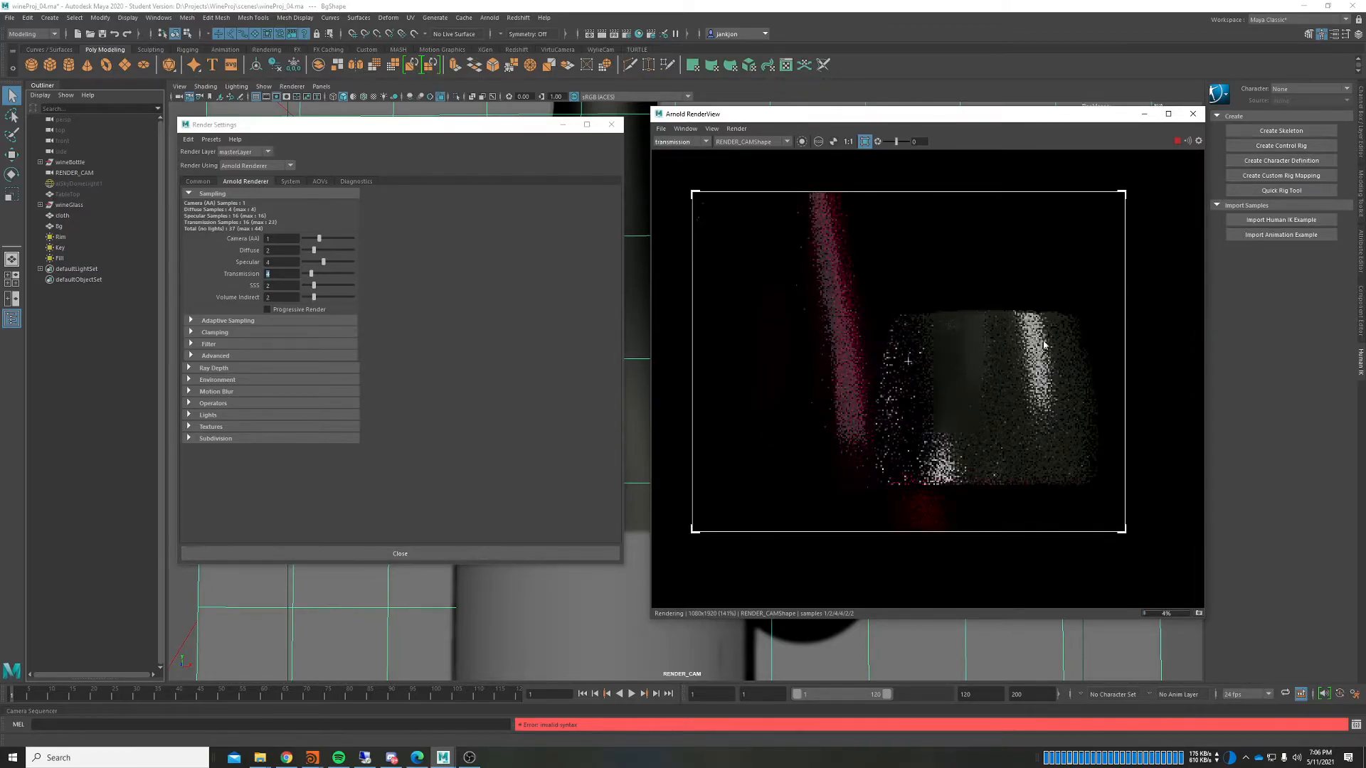
{"action": "middle_click_drag", "start_coordinate": [955, 332], "coordinate": [939, 325]}
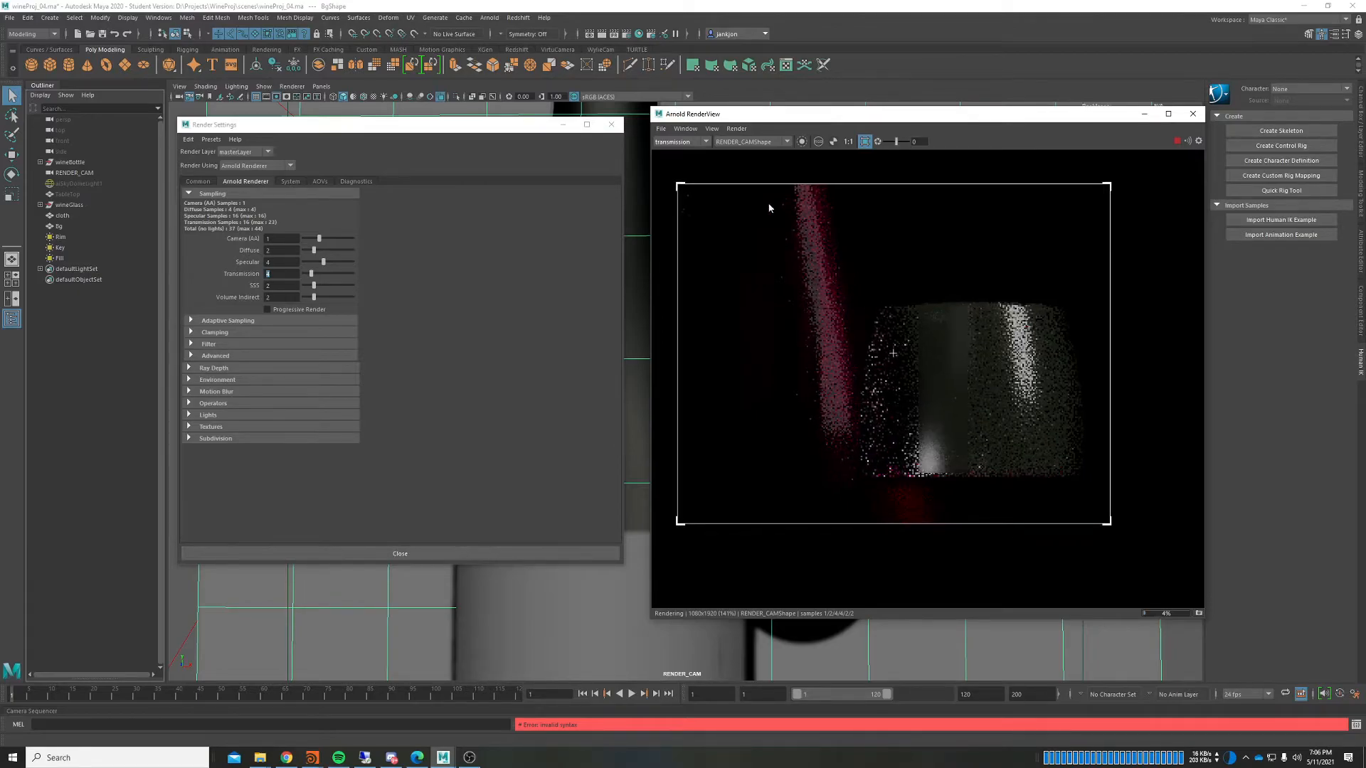
{"action": "left_click", "coordinate": [683, 142]}
{"action": "left_click", "coordinate": [679, 168]}
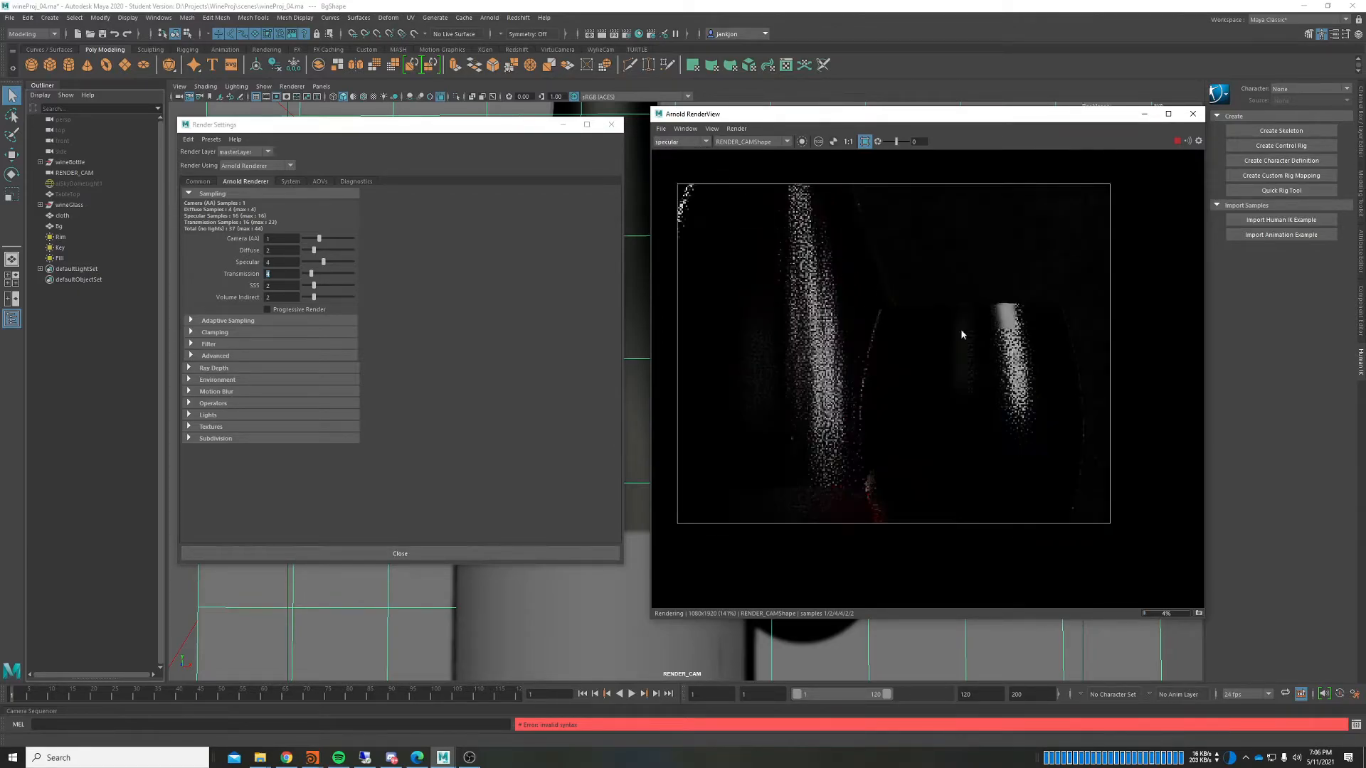
{"action": "left_click", "coordinate": [288, 275]}
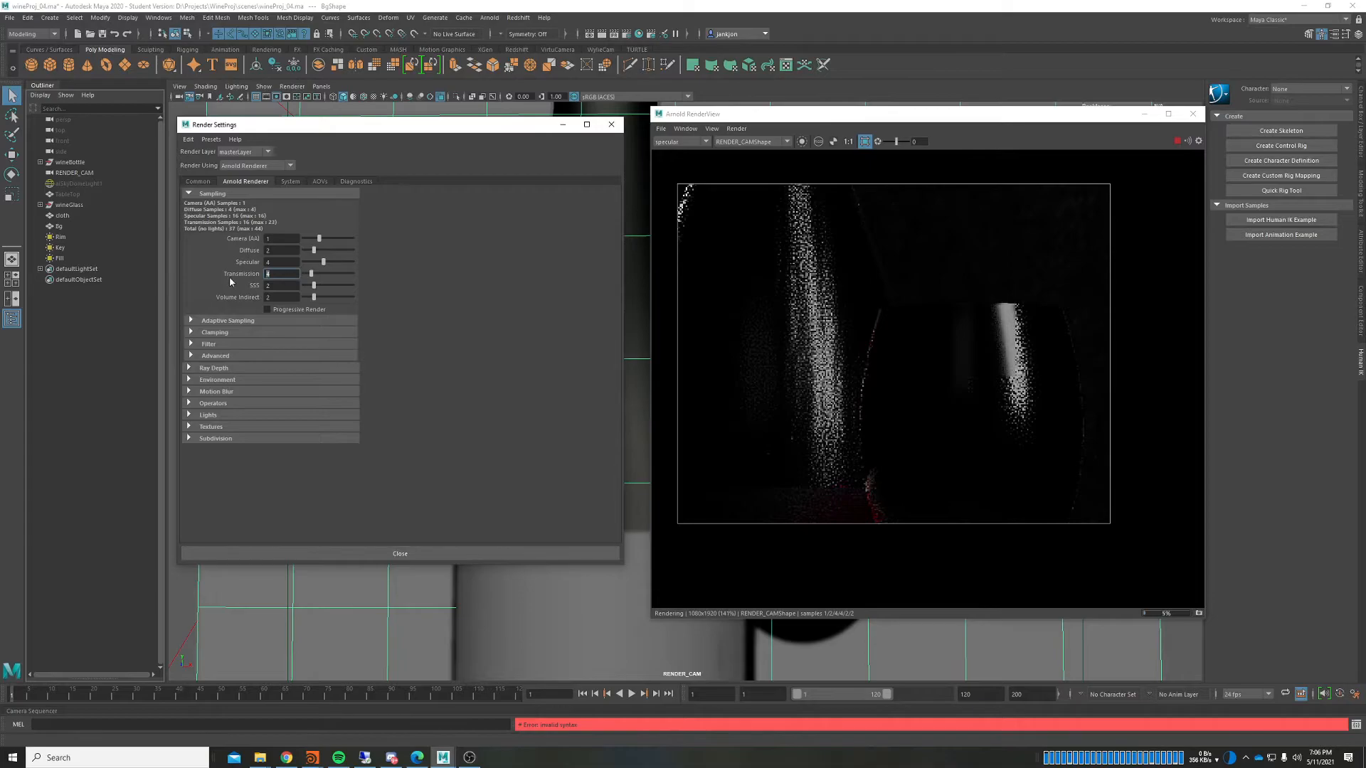
{"action": "type", "text": "2"}
{"action": "key", "text": "Return"}
Step: Switch the RenderView to the diffuse pass and inspect the Pinot Noir label and glass stem
{"action": "left_click", "coordinate": [683, 142]}
{"action": "left_click", "coordinate": [684, 159]}
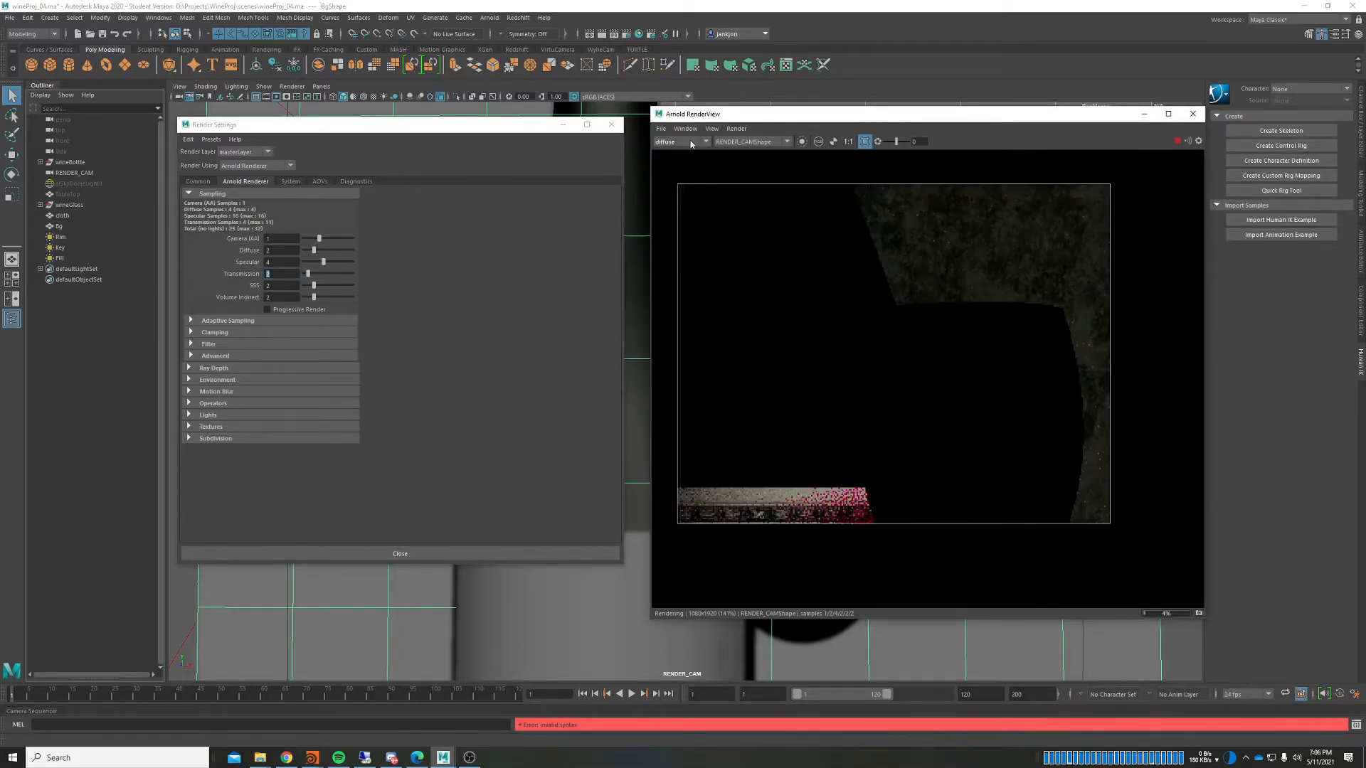
{"action": "scroll", "coordinate": [839, 404], "scroll_direction": "down", "scroll_amount": 3}
{"action": "scroll", "coordinate": [719, 224], "scroll_direction": "down", "scroll_amount": 3}
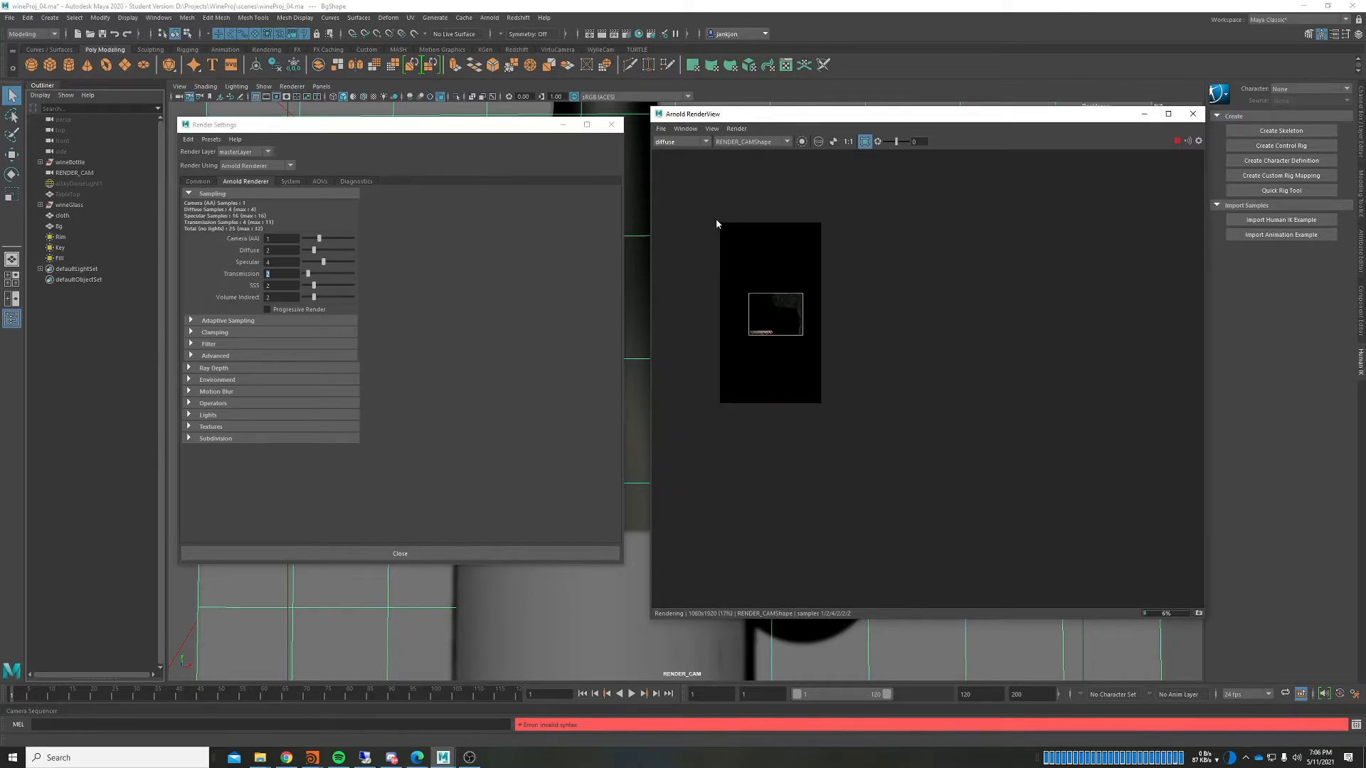
{"action": "scroll", "coordinate": [749, 381], "scroll_direction": "up", "scroll_amount": 5}
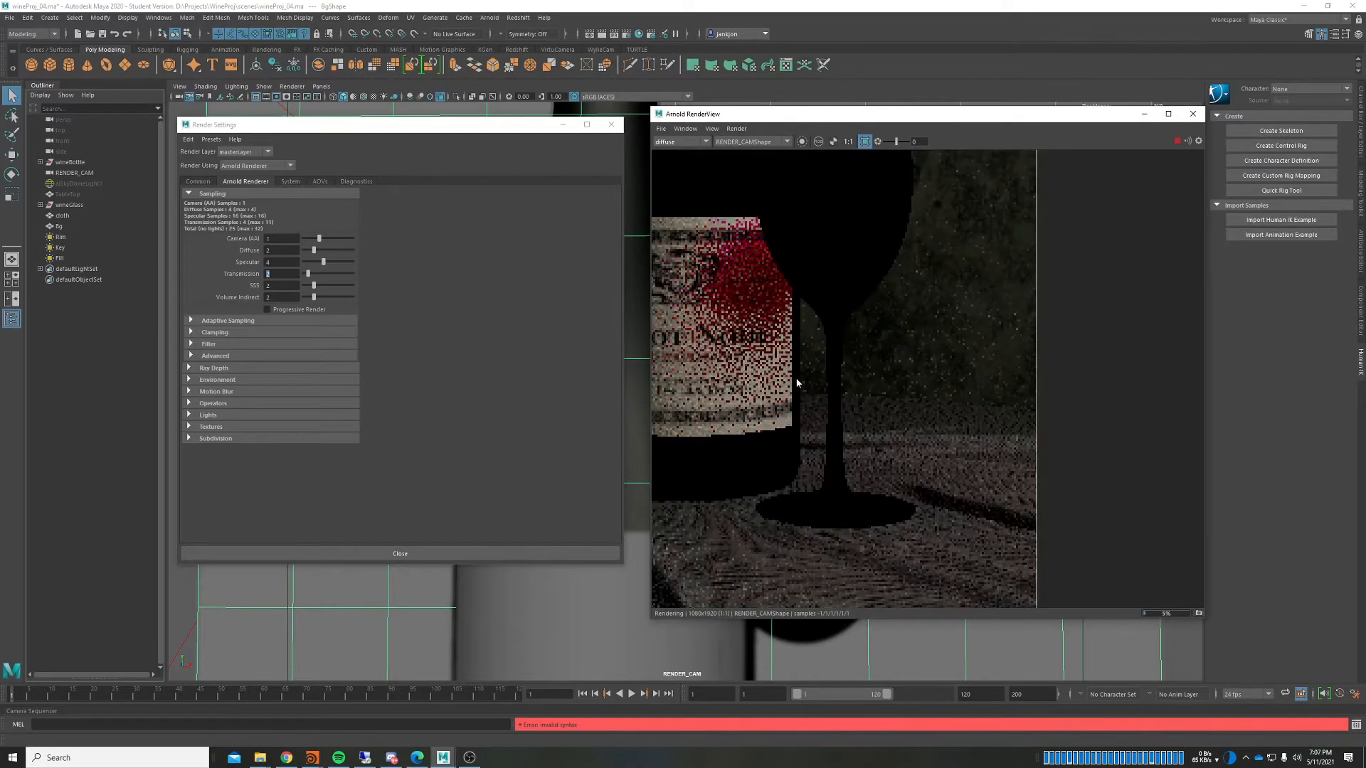
{"action": "middle_click_drag", "start_coordinate": [796, 383], "coordinate": [903, 365]}
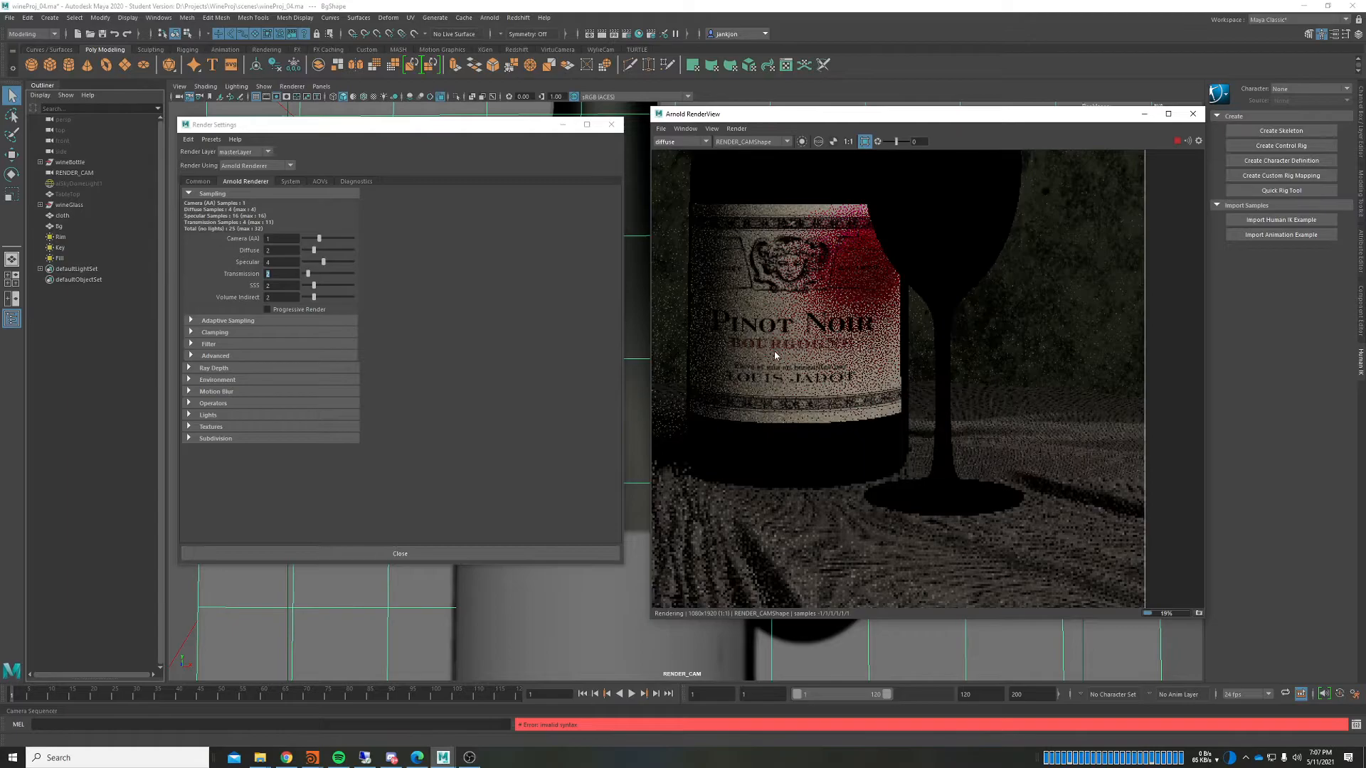
{"action": "middle_click_drag", "start_coordinate": [865, 518], "coordinate": [937, 495]}
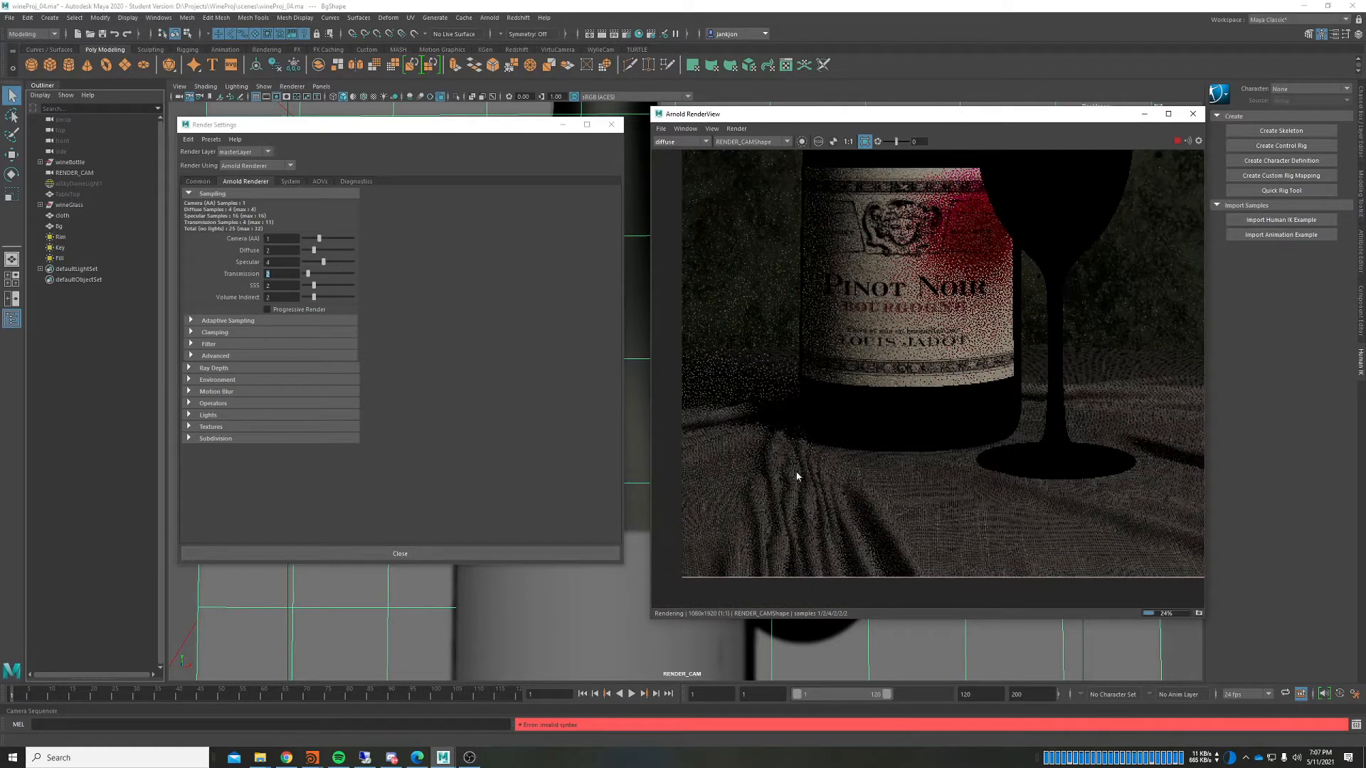
{"action": "middle_click_drag", "start_coordinate": [1060, 382], "coordinate": [858, 426]}
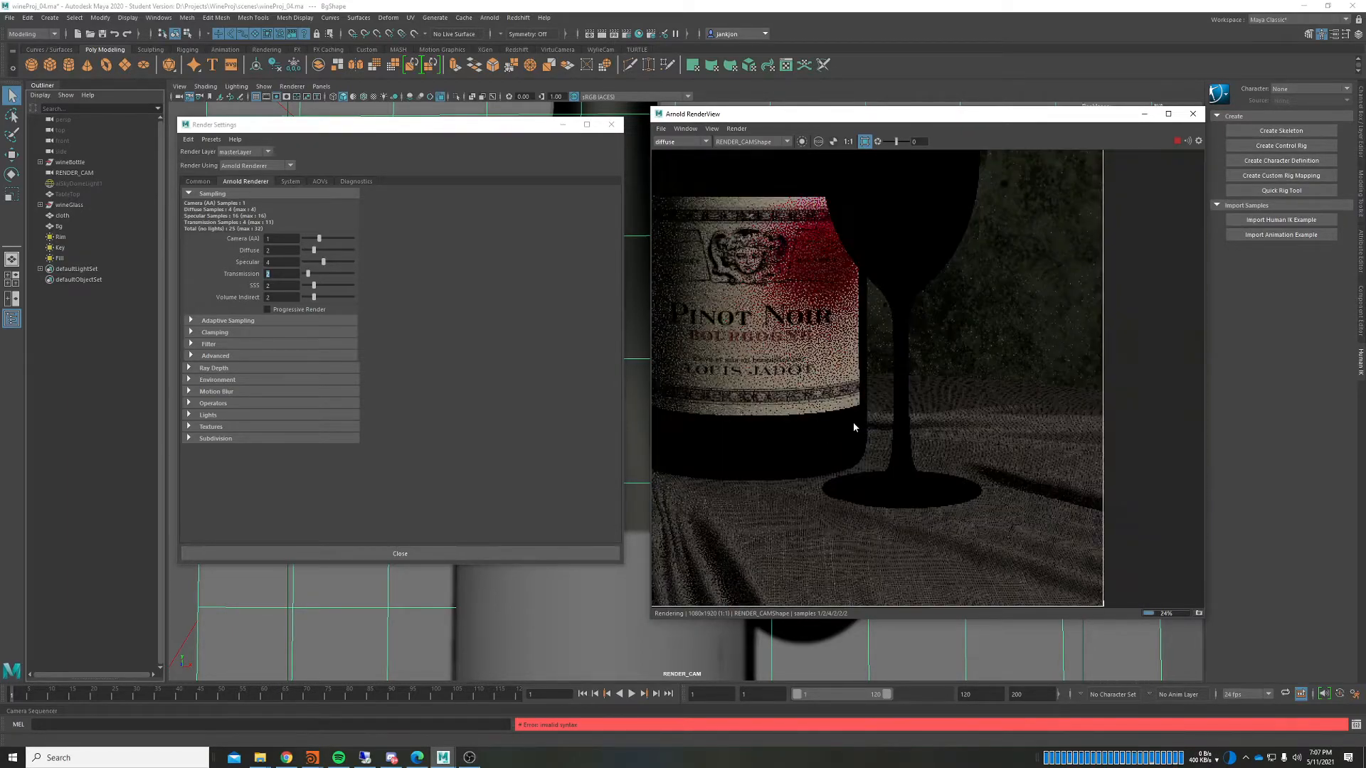
{"action": "scroll", "coordinate": [938, 423], "scroll_direction": "down", "scroll_amount": 4}
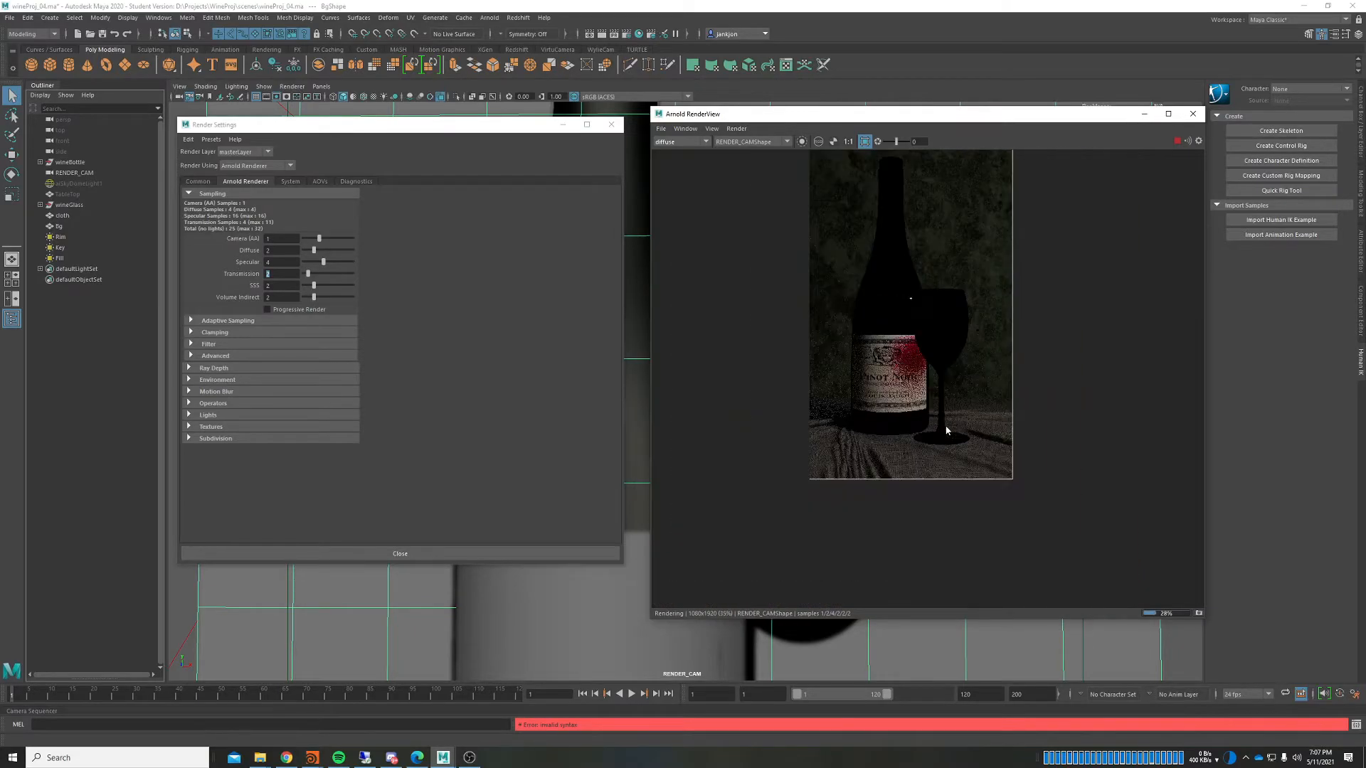
{"action": "scroll", "coordinate": [928, 419], "scroll_direction": "up", "scroll_amount": 2}
Step: Set Diffuse samples to 3 and Specular to 2, rendering only a cropped region
{"action": "left_click", "coordinate": [283, 251]}
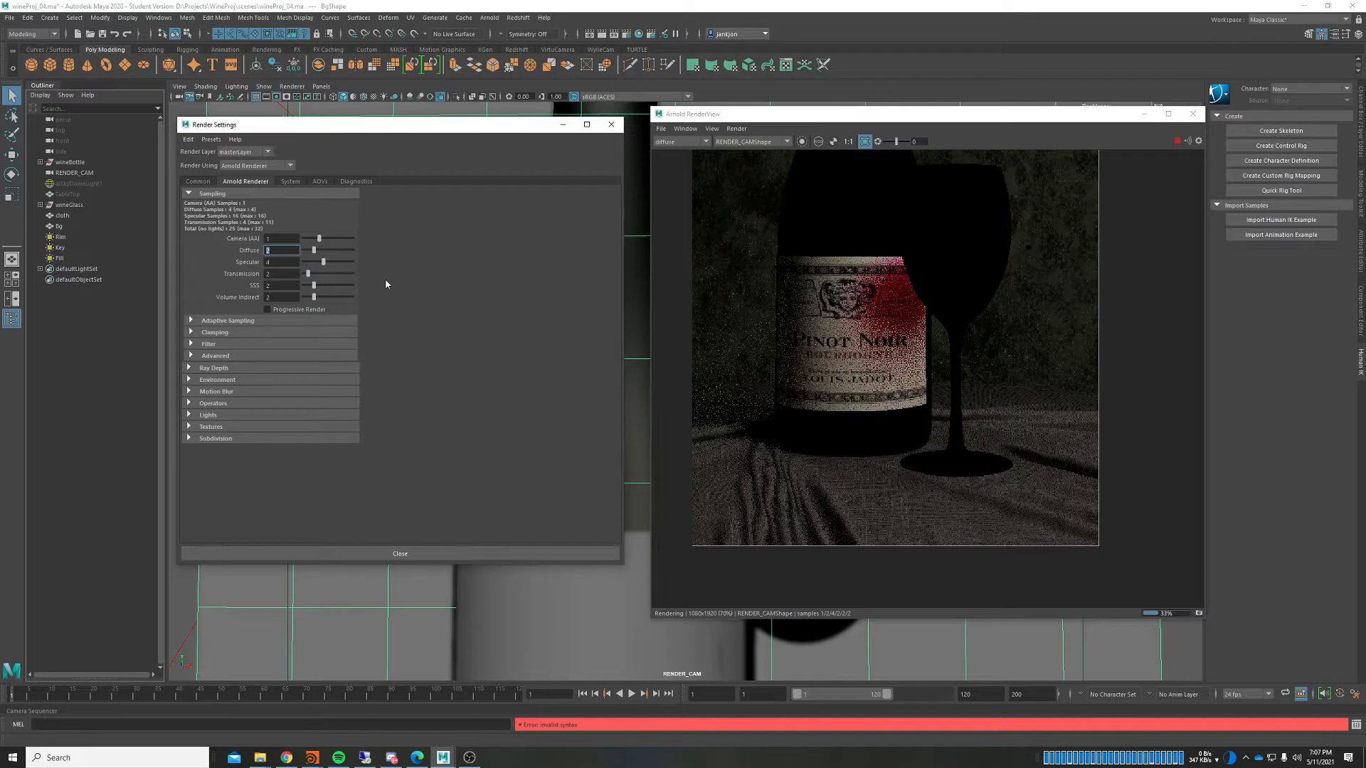
{"action": "type", "text": "3"}
{"action": "key", "text": "Return"}
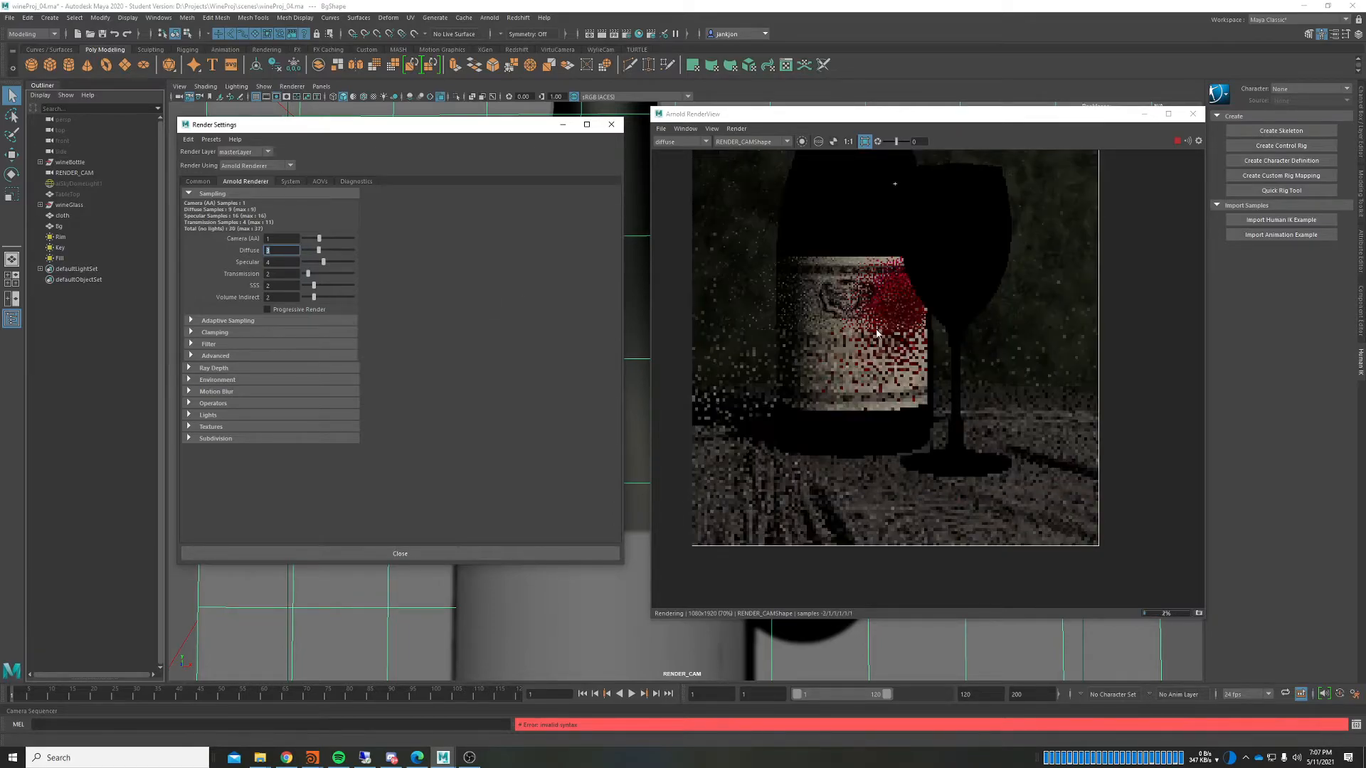
{"action": "left_click_drag", "start_coordinate": [697, 272], "coordinate": [1163, 647]}
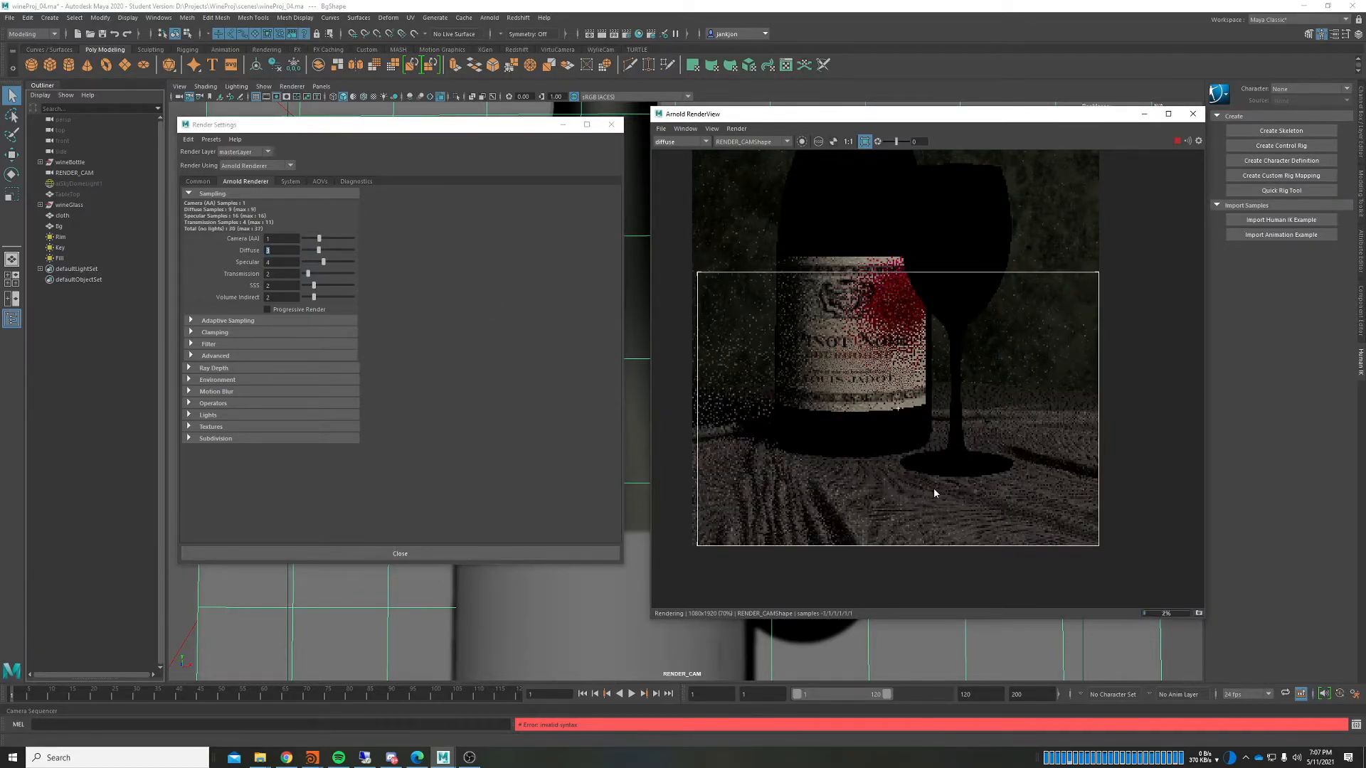
{"action": "left_click", "coordinate": [282, 261]}
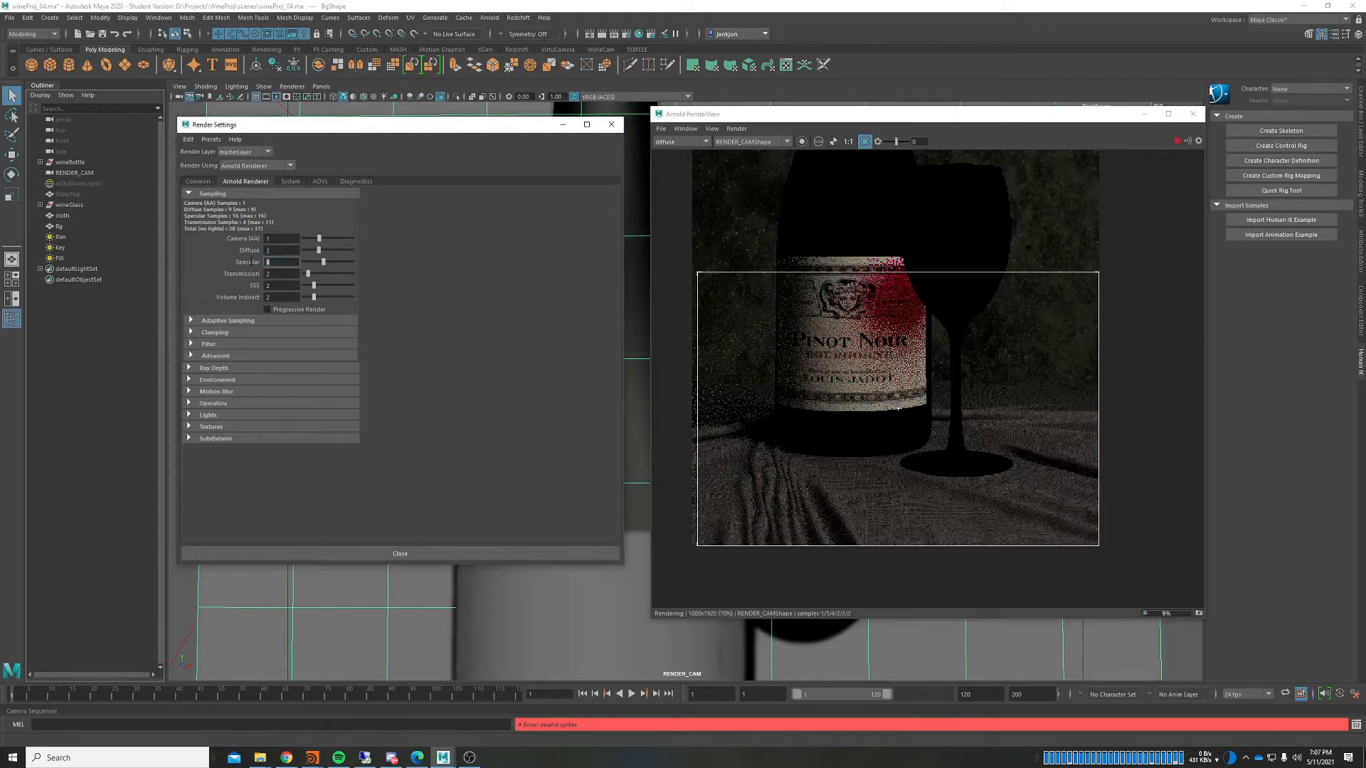
{"action": "type", "text": "2"}
{"action": "key", "text": "Return"}
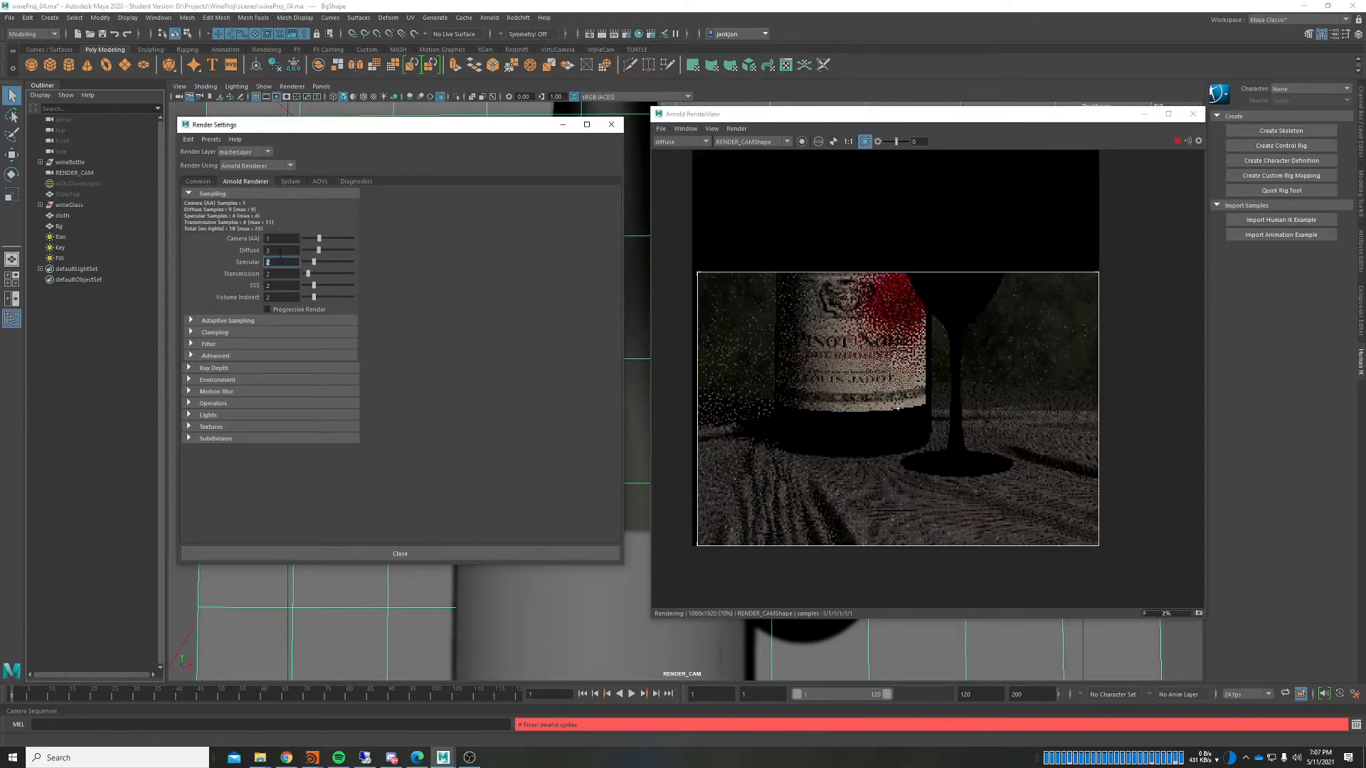
Step: Zoom in on the re-rendered label, then pan down to the cloth below the bottle
{"action": "left_click", "coordinate": [802, 361]}
{"action": "scroll", "coordinate": [801, 361], "scroll_direction": "up", "scroll_amount": 1}
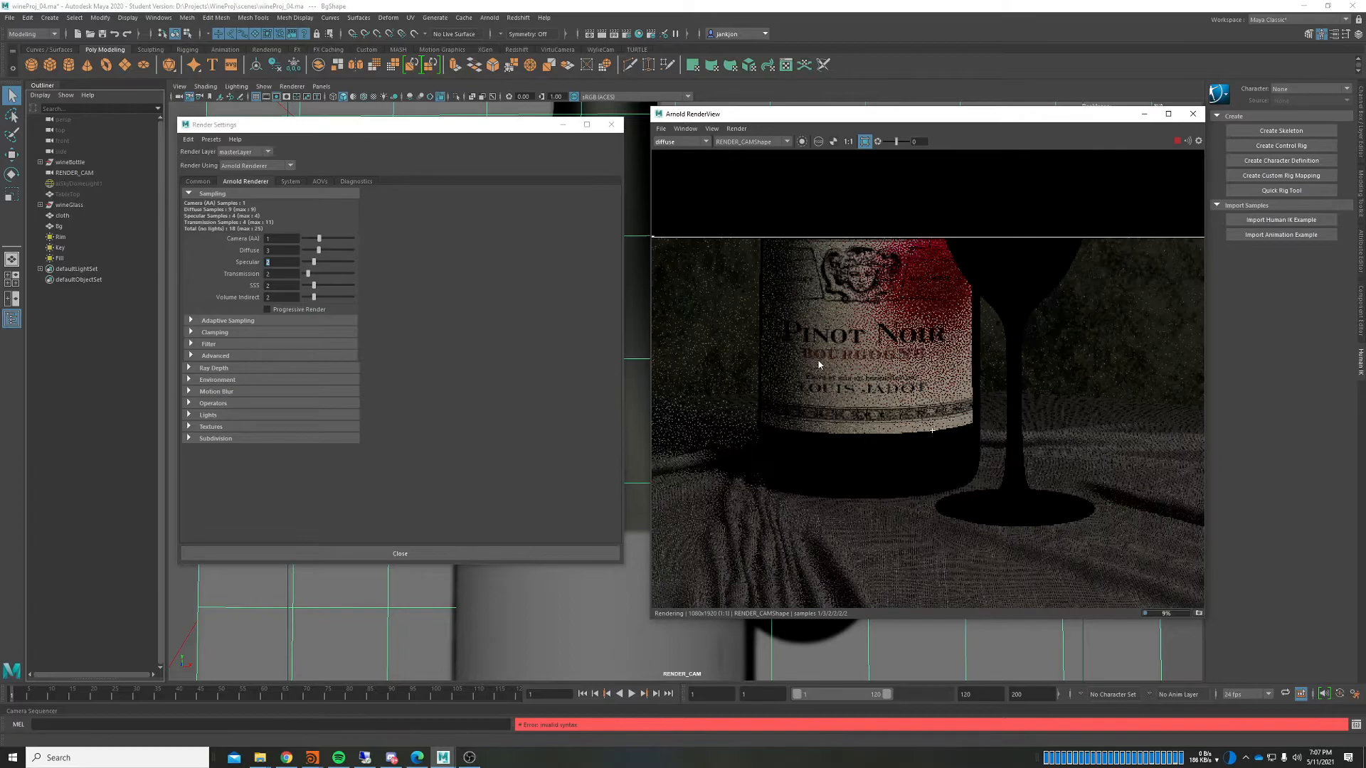
{"action": "middle_click_drag", "start_coordinate": [785, 440], "coordinate": [805, 419]}
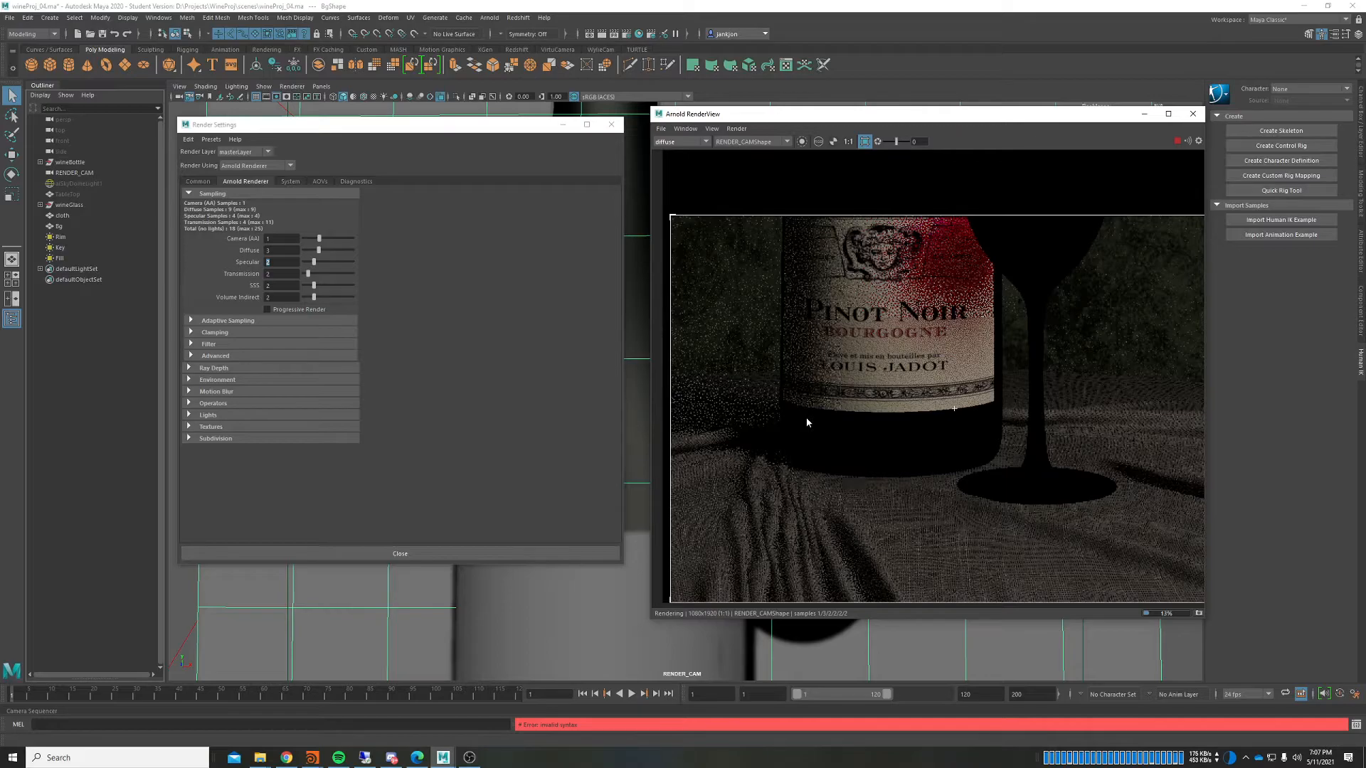
{"action": "scroll", "coordinate": [801, 388], "scroll_direction": "up", "scroll_amount": 2}
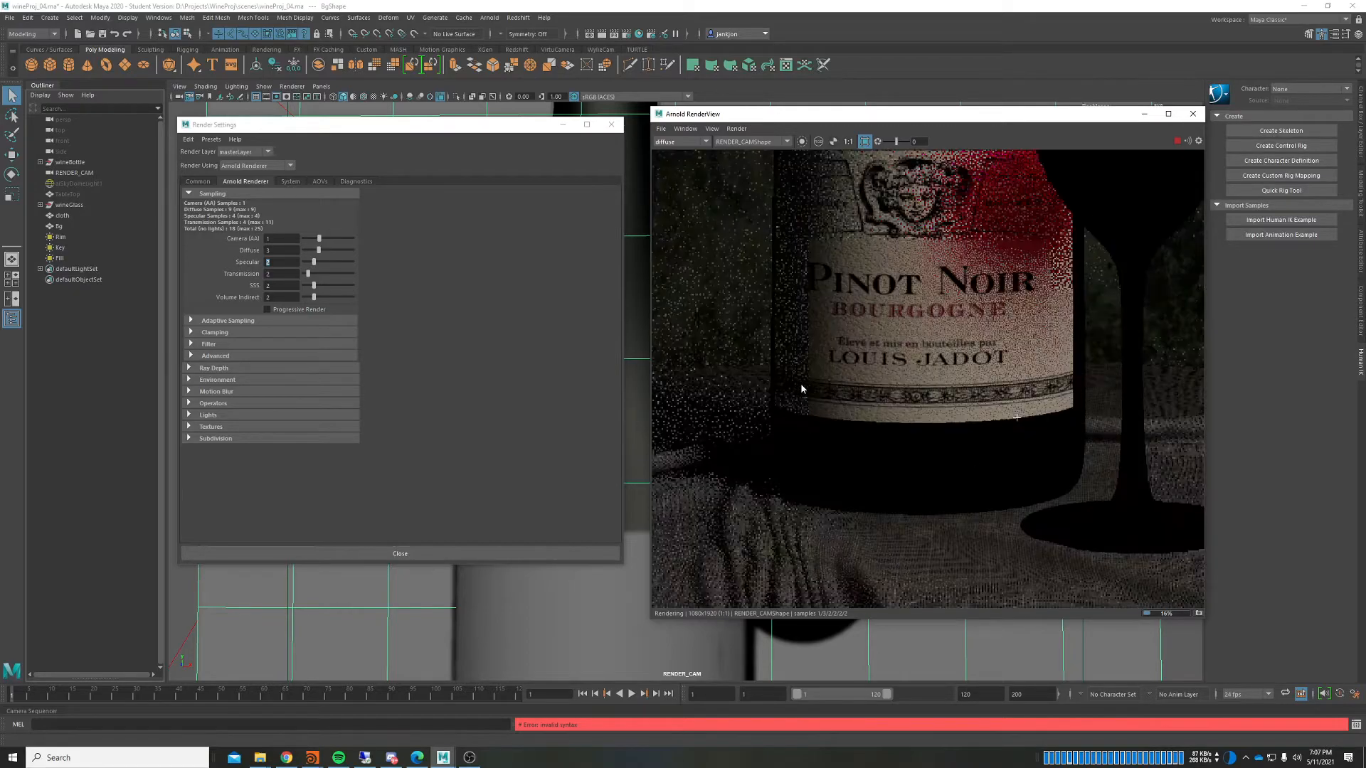
{"action": "scroll", "coordinate": [801, 388], "scroll_direction": "up", "scroll_amount": 2}
{"action": "middle_click_drag", "start_coordinate": [1035, 344], "coordinate": [867, 380]}
{"action": "scroll", "coordinate": [955, 303], "scroll_direction": "down", "scroll_amount": 4}
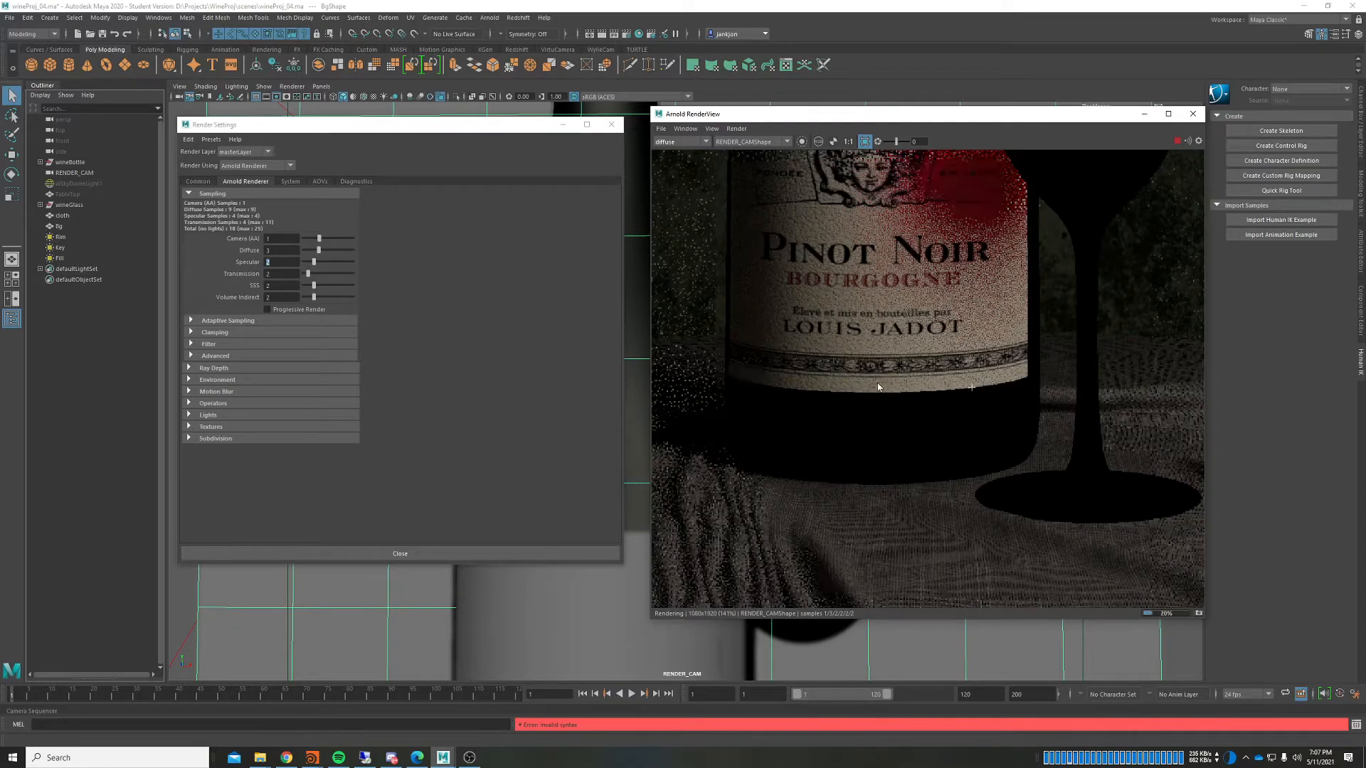
{"action": "scroll", "coordinate": [927, 482], "scroll_direction": "down", "scroll_amount": 2}
{"action": "scroll", "coordinate": [863, 306], "scroll_direction": "up", "scroll_amount": 4}
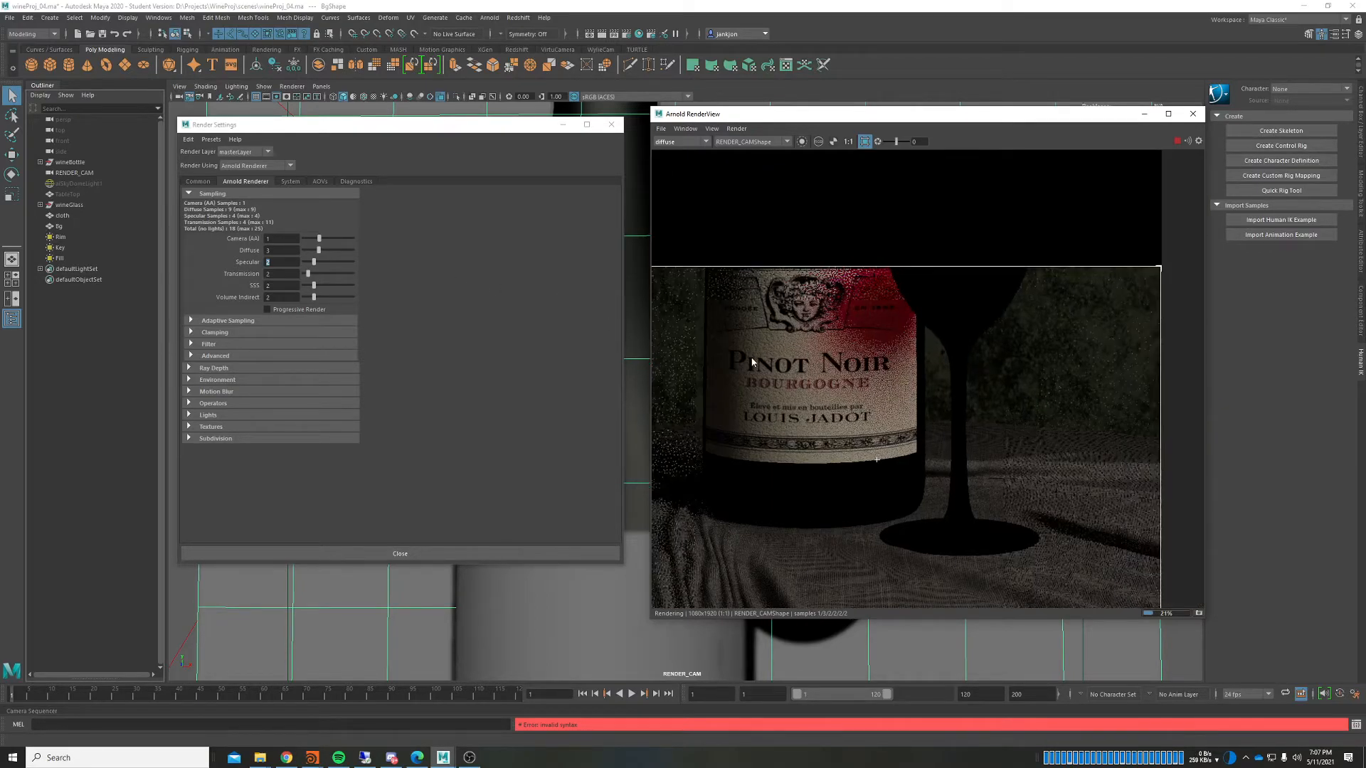
{"action": "scroll", "coordinate": [752, 362], "scroll_direction": "down", "scroll_amount": 4}
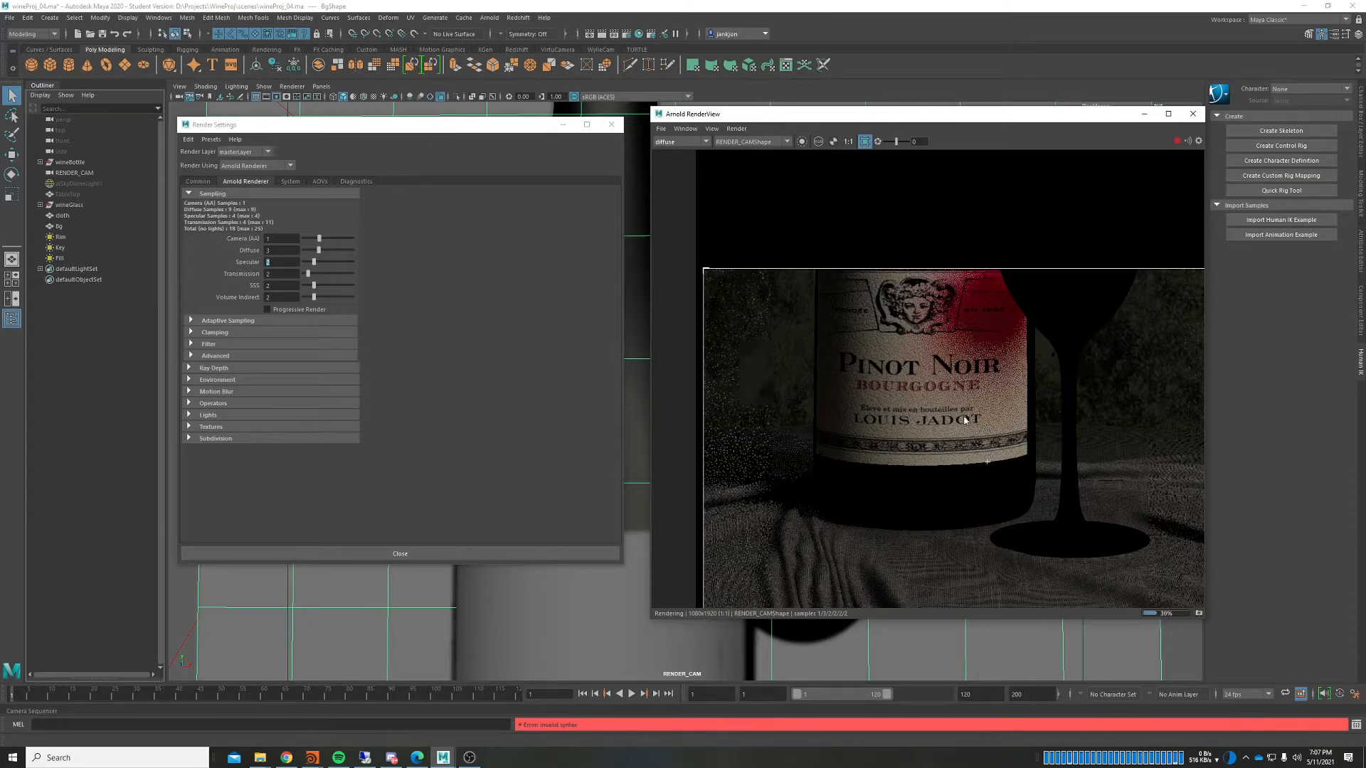
{"action": "scroll", "coordinate": [864, 487], "scroll_direction": "up", "scroll_amount": 2}
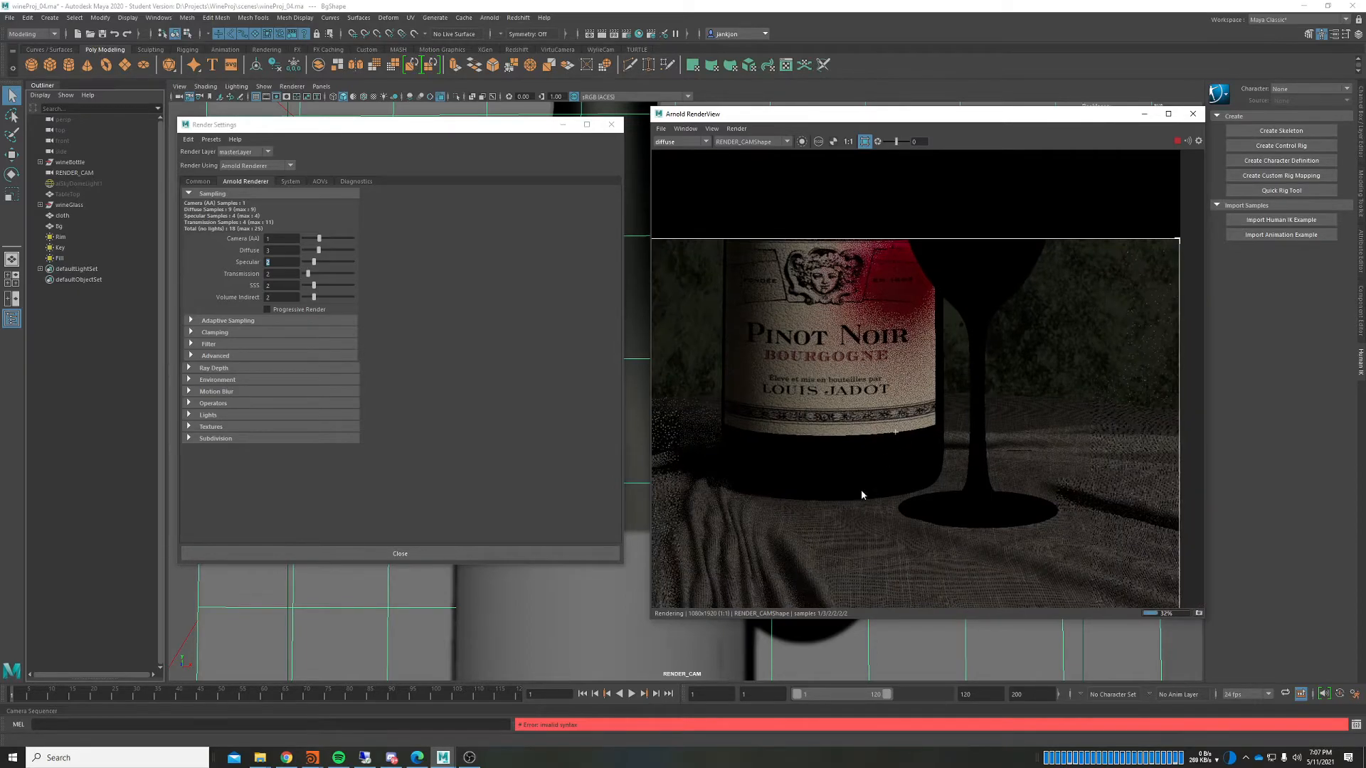
{"action": "middle_click_drag", "start_coordinate": [943, 404], "coordinate": [1061, 245]}
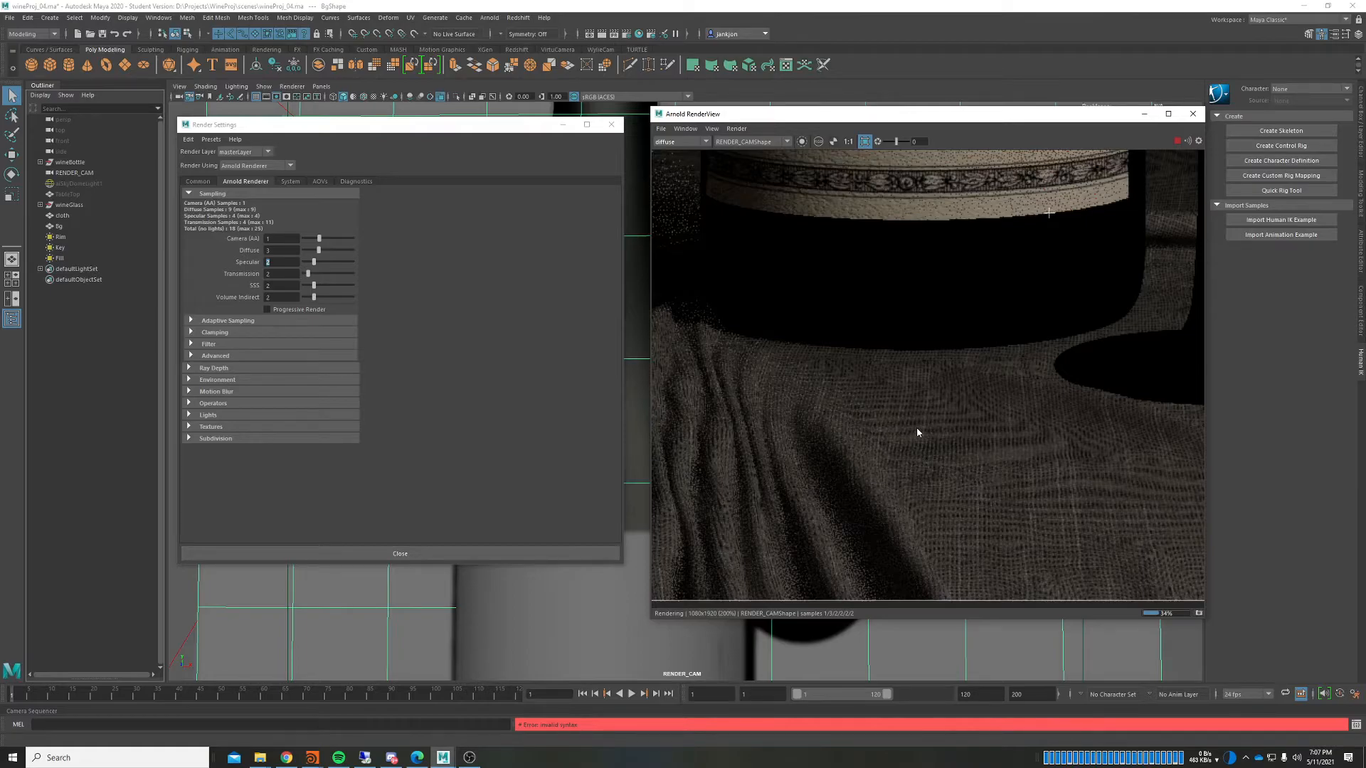
Step: Set Diffuse samples to 4 and render only a region over the draped cloth
{"action": "left_click", "coordinate": [274, 250]}
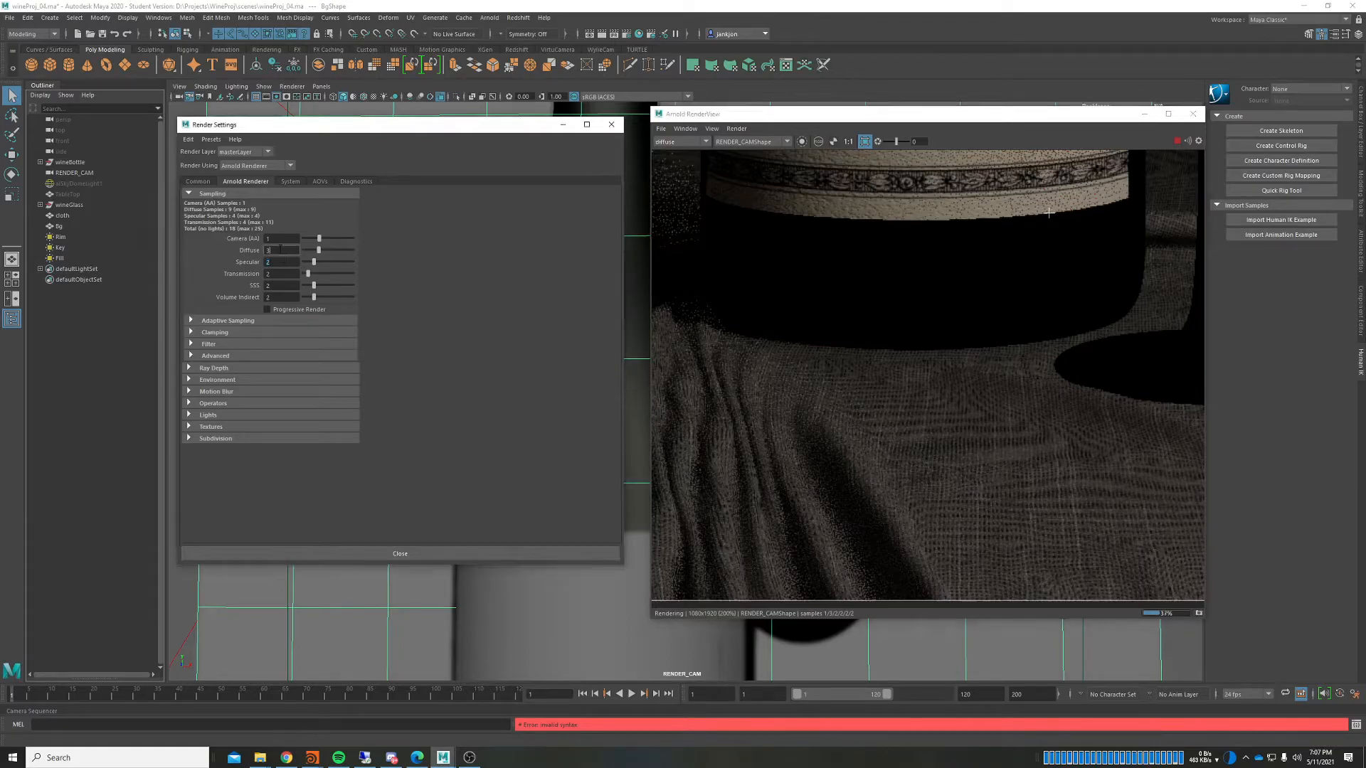
{"action": "type", "text": "4"}
{"action": "key", "text": "Return"}
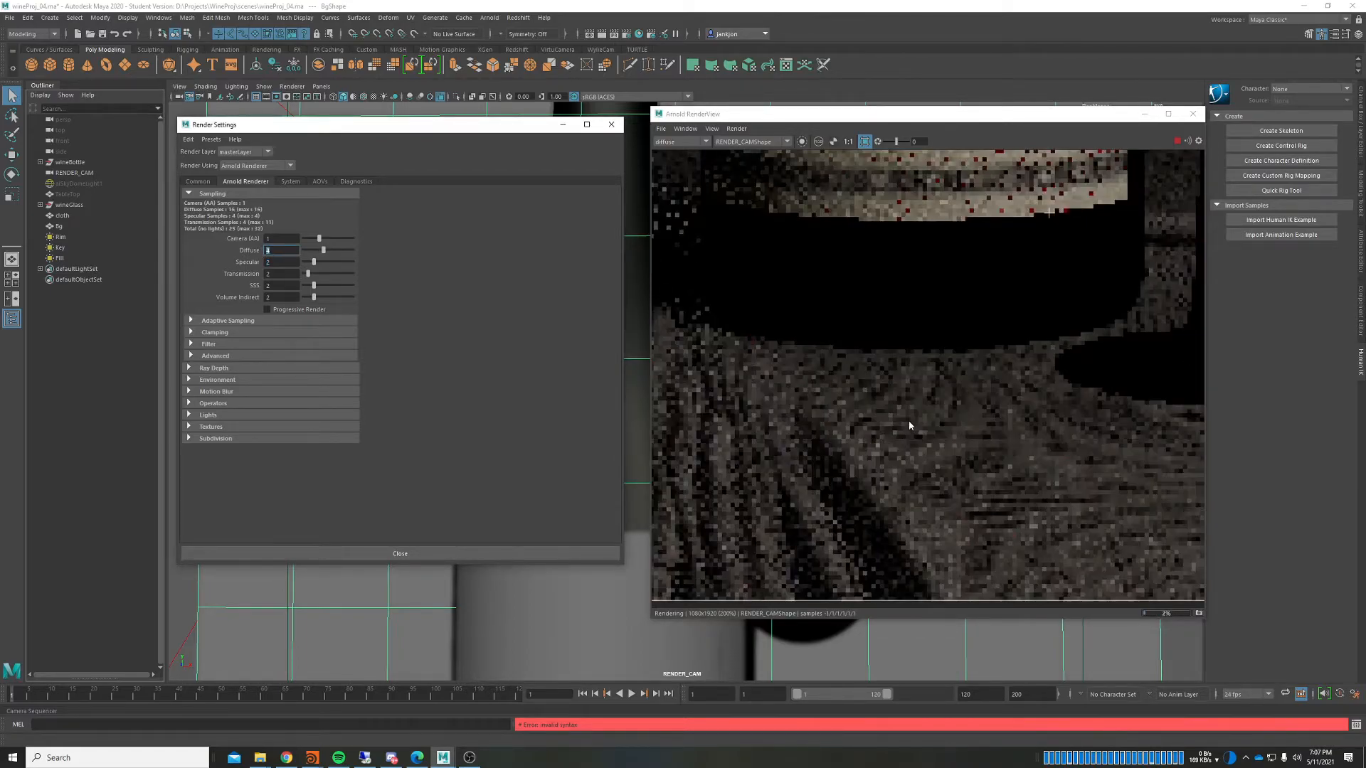
{"action": "scroll", "coordinate": [908, 420], "scroll_direction": "down", "scroll_amount": 2}
{"action": "scroll", "coordinate": [834, 387], "scroll_direction": "up", "scroll_amount": 1}
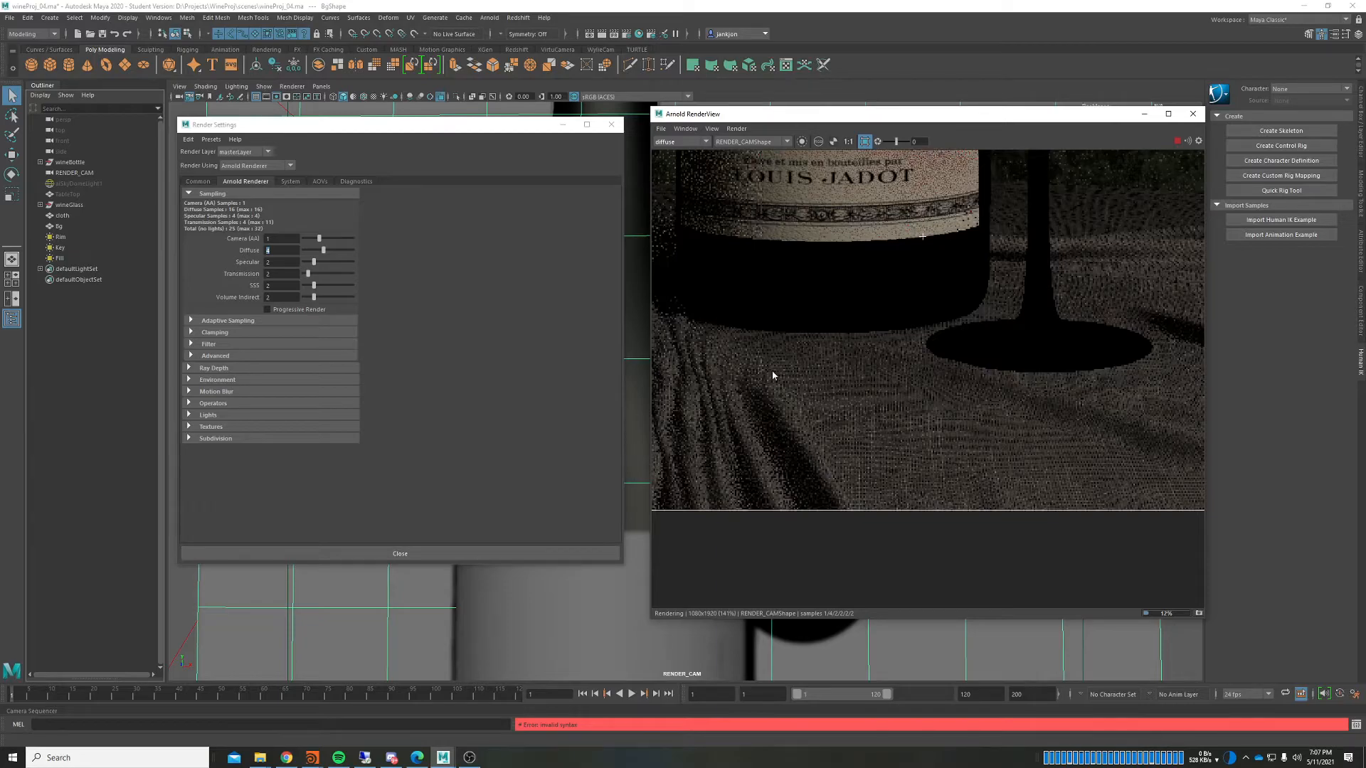
{"action": "left_click_drag", "start_coordinate": [718, 322], "coordinate": [984, 527]}
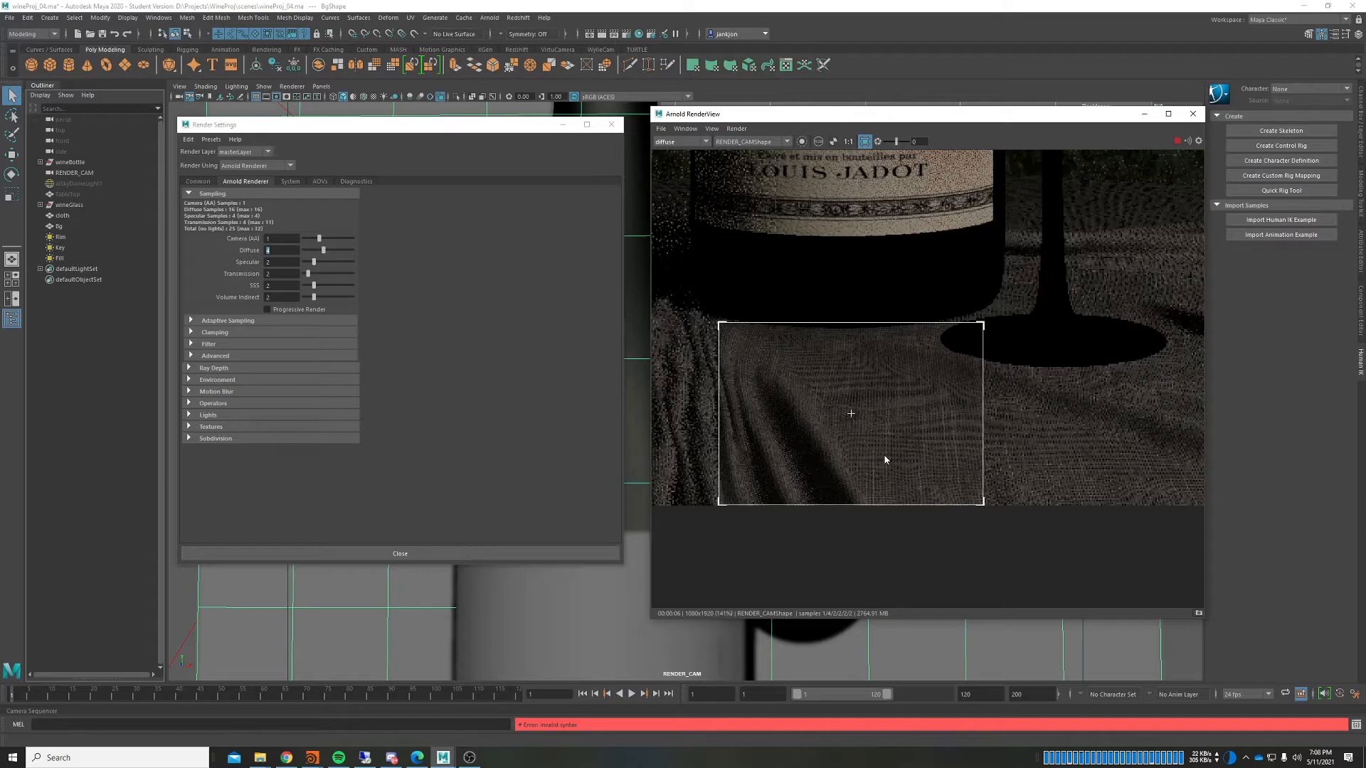
Step: Set Specular to 4 and Transmission to 5, redrawing the render region over the lower half
{"action": "left_click", "coordinate": [266, 262]}
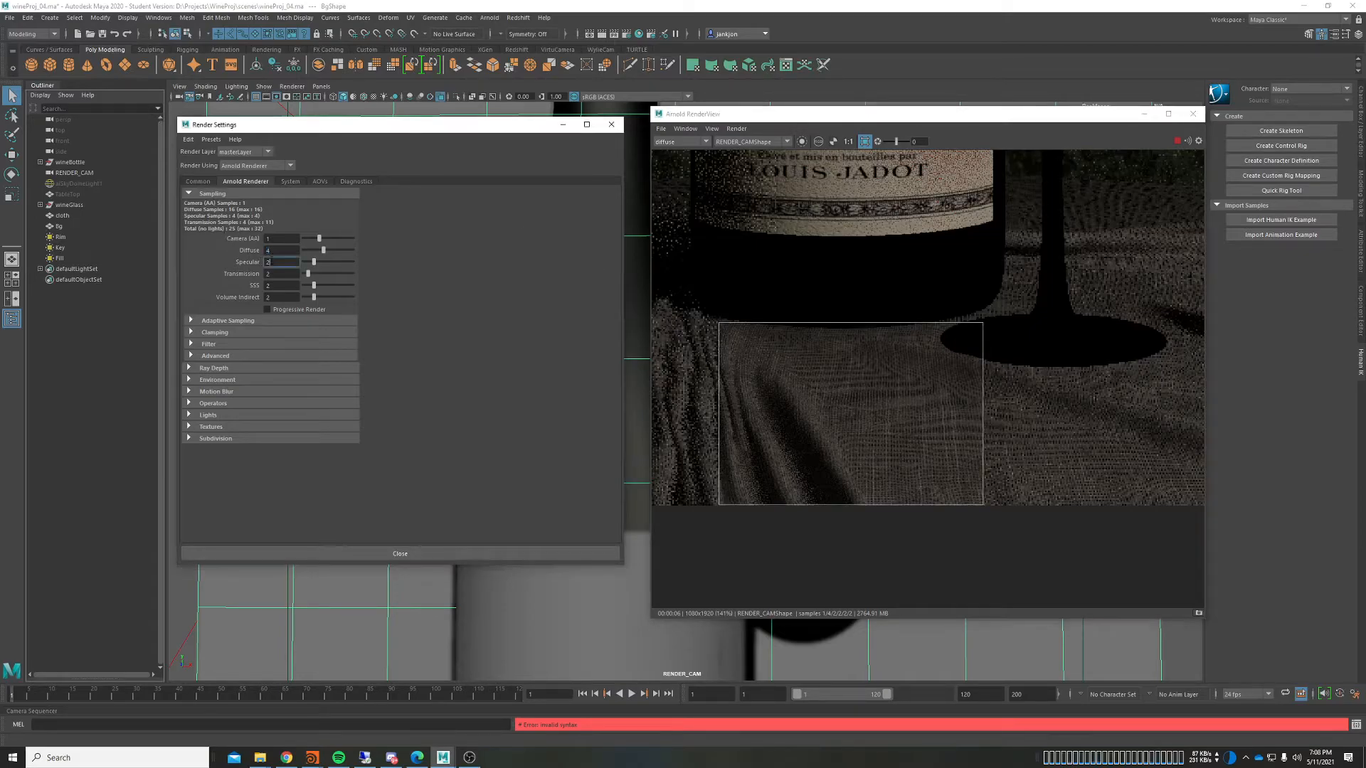
{"action": "type", "text": "4"}
{"action": "key", "text": "Tab"}
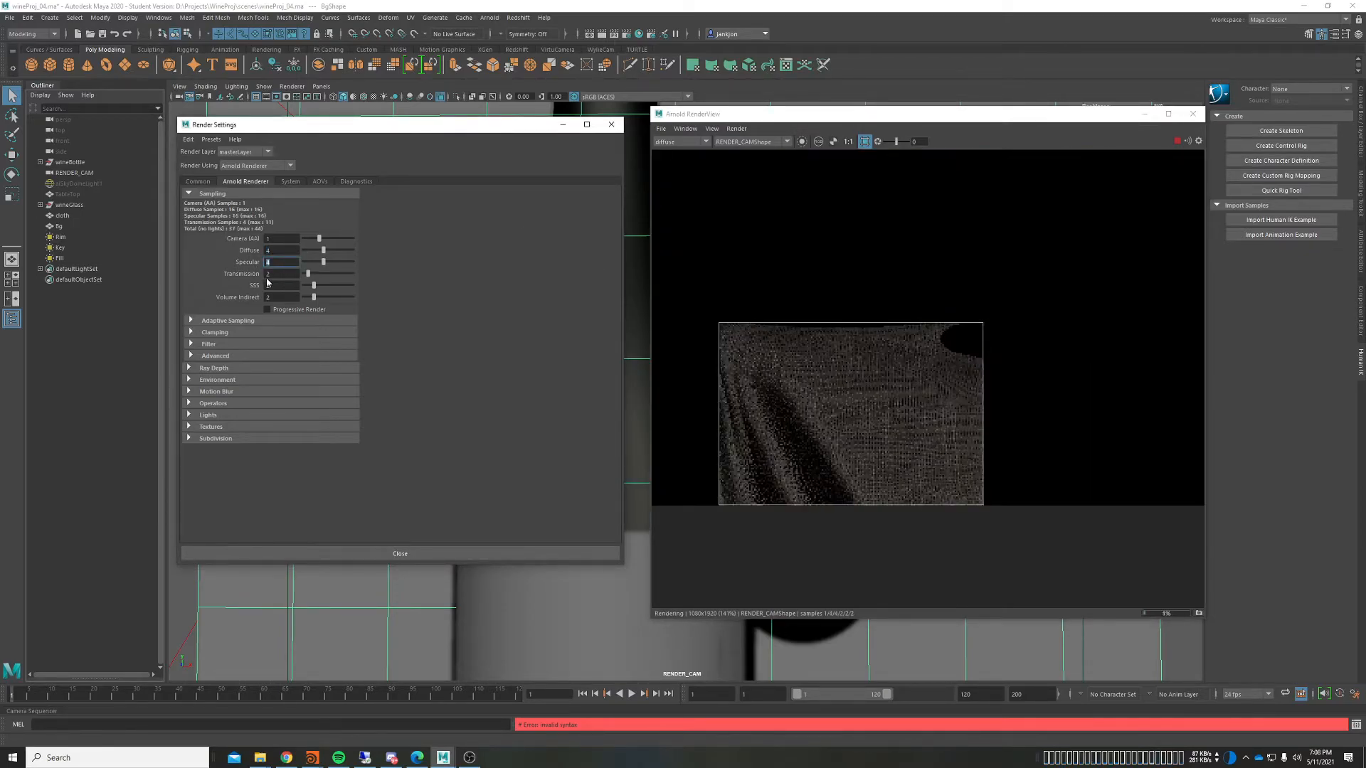
{"action": "type", "text": "5"}
{"action": "key", "text": "Return"}
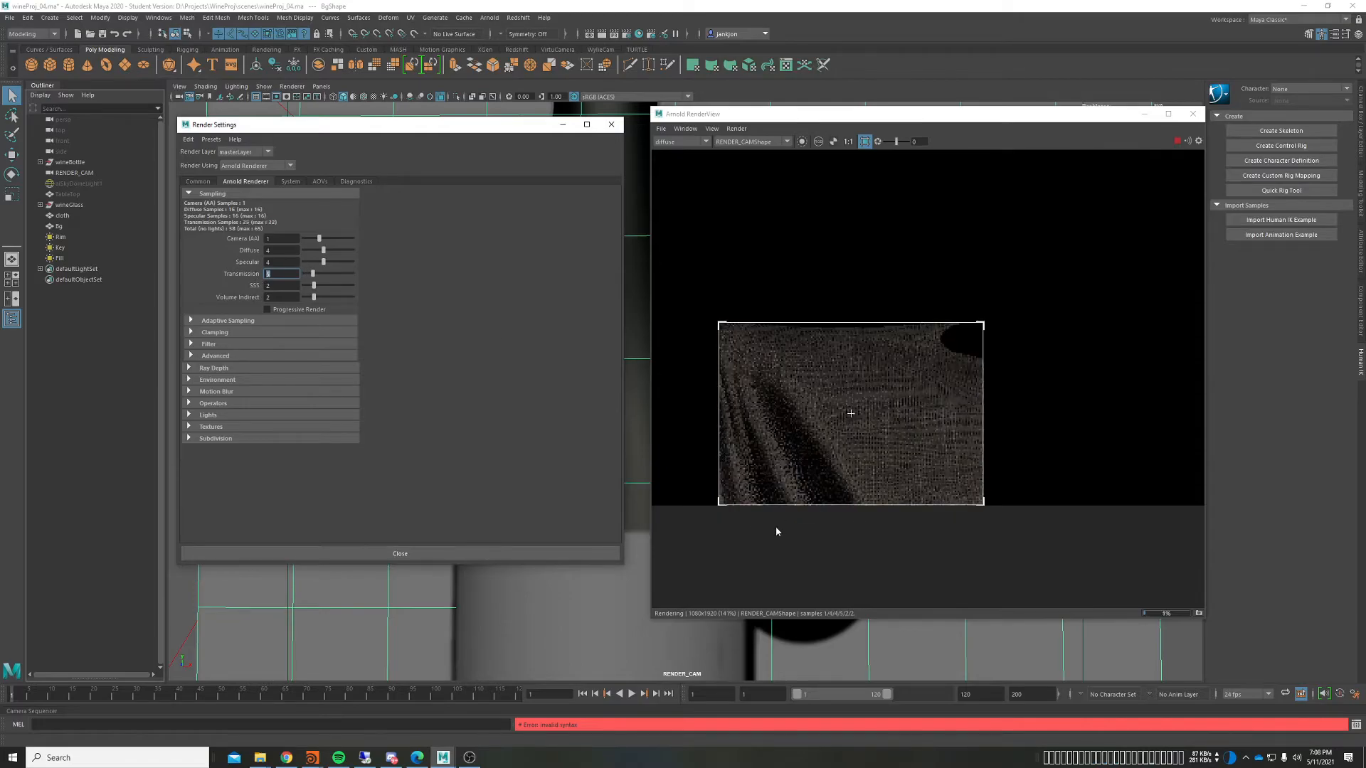
{"action": "scroll", "coordinate": [786, 507], "scroll_direction": "down", "scroll_amount": 4}
{"action": "middle_click_drag", "start_coordinate": [872, 455], "coordinate": [886, 466]}
{"action": "left_click_drag", "start_coordinate": [1035, 567], "coordinate": [665, 324]}
{"action": "scroll", "coordinate": [834, 350], "scroll_direction": "up", "scroll_amount": 4}
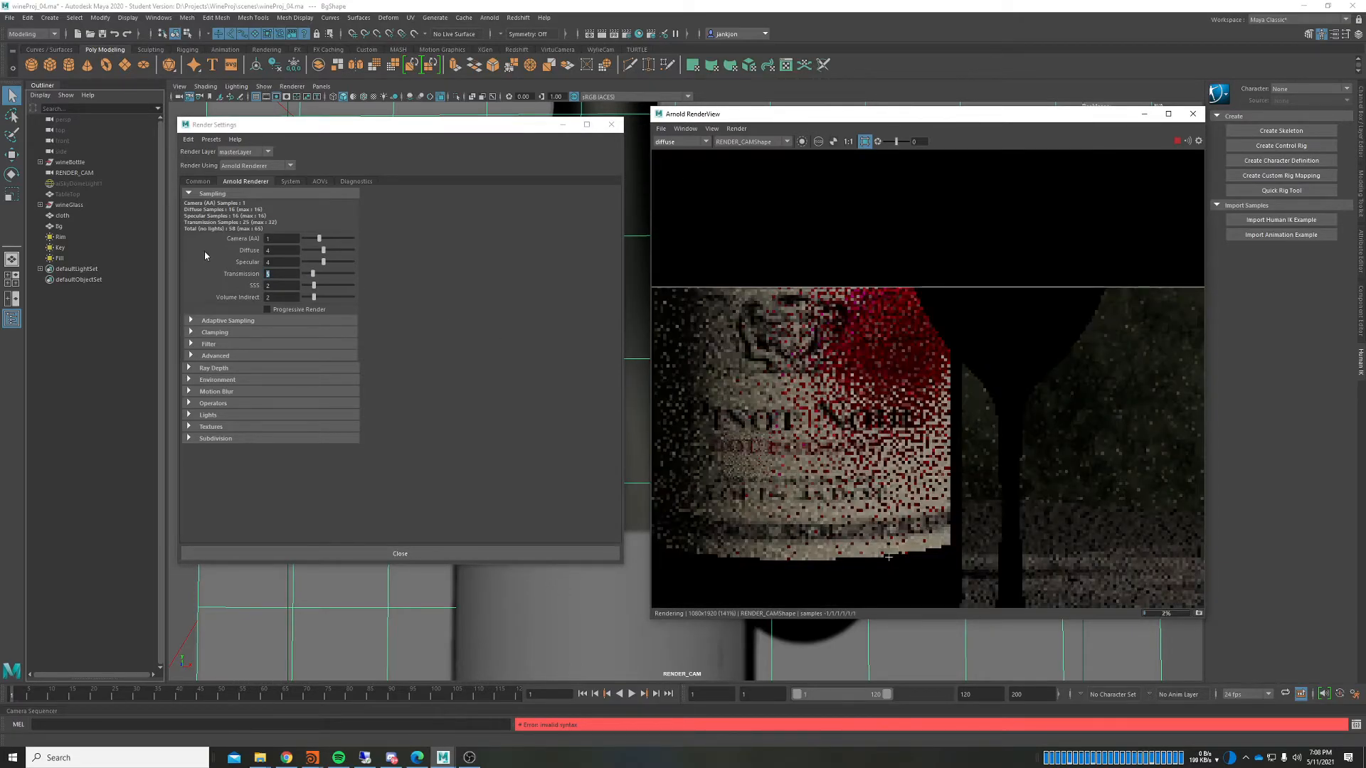
Step: Select the Camera (AA) samples value and open the render pass list
{"action": "double_click", "coordinate": [276, 238]}
{"action": "scroll", "coordinate": [1006, 415], "scroll_direction": "up", "scroll_amount": 3}
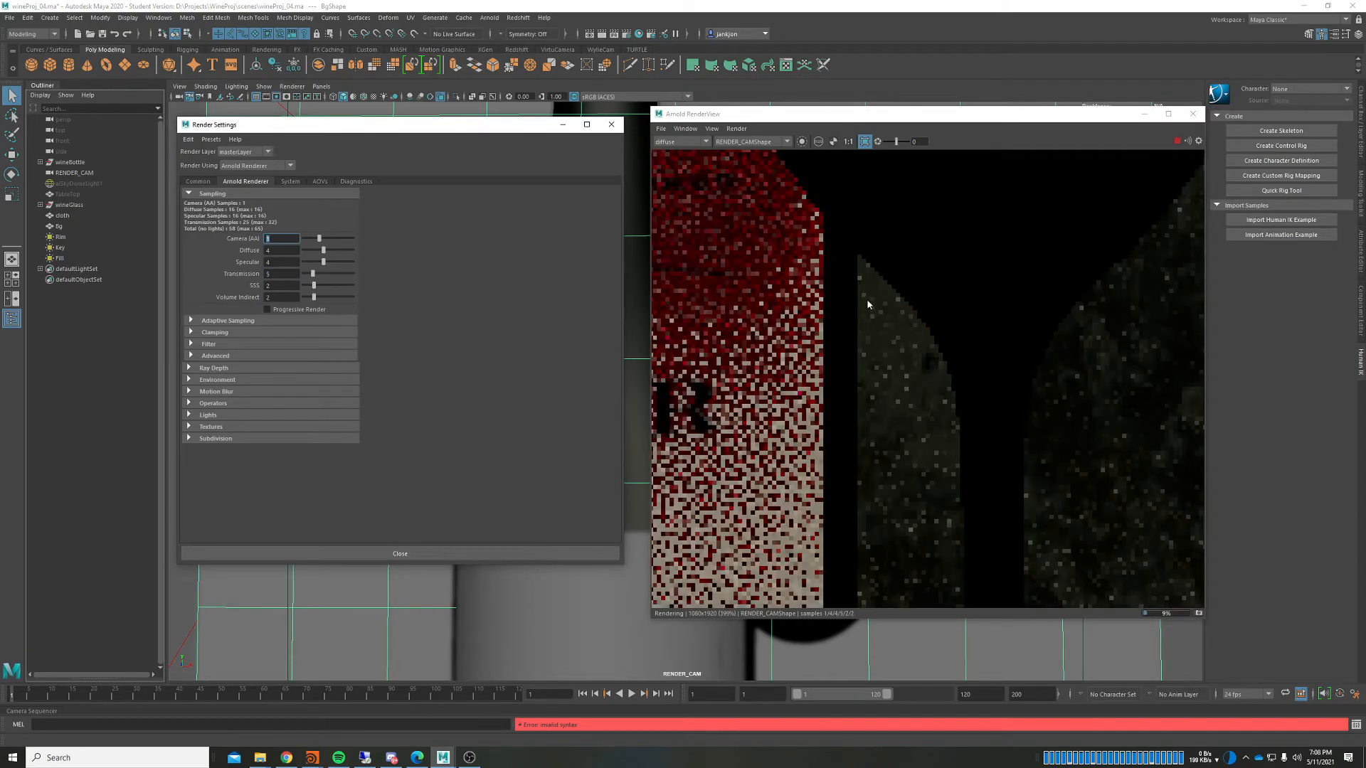
{"action": "scroll", "coordinate": [978, 403], "scroll_direction": "down", "scroll_amount": 8}
{"action": "left_click", "coordinate": [676, 142]}
Step: Show the full Beauty pass and zoom into a noisy patch of the render
{"action": "left_click", "coordinate": [669, 152]}
{"action": "scroll", "coordinate": [874, 313], "scroll_direction": "up", "scroll_amount": 4}
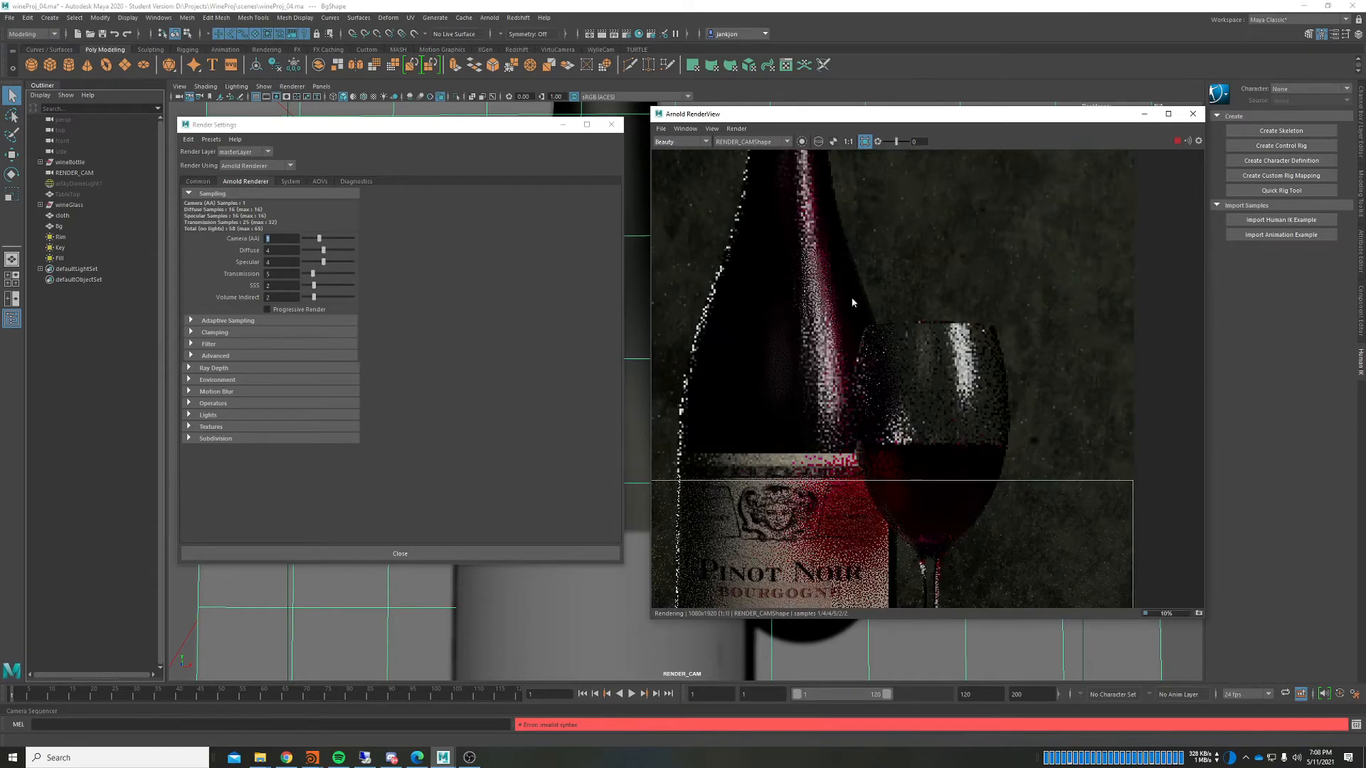
{"action": "scroll", "coordinate": [875, 314], "scroll_direction": "up", "scroll_amount": 5}
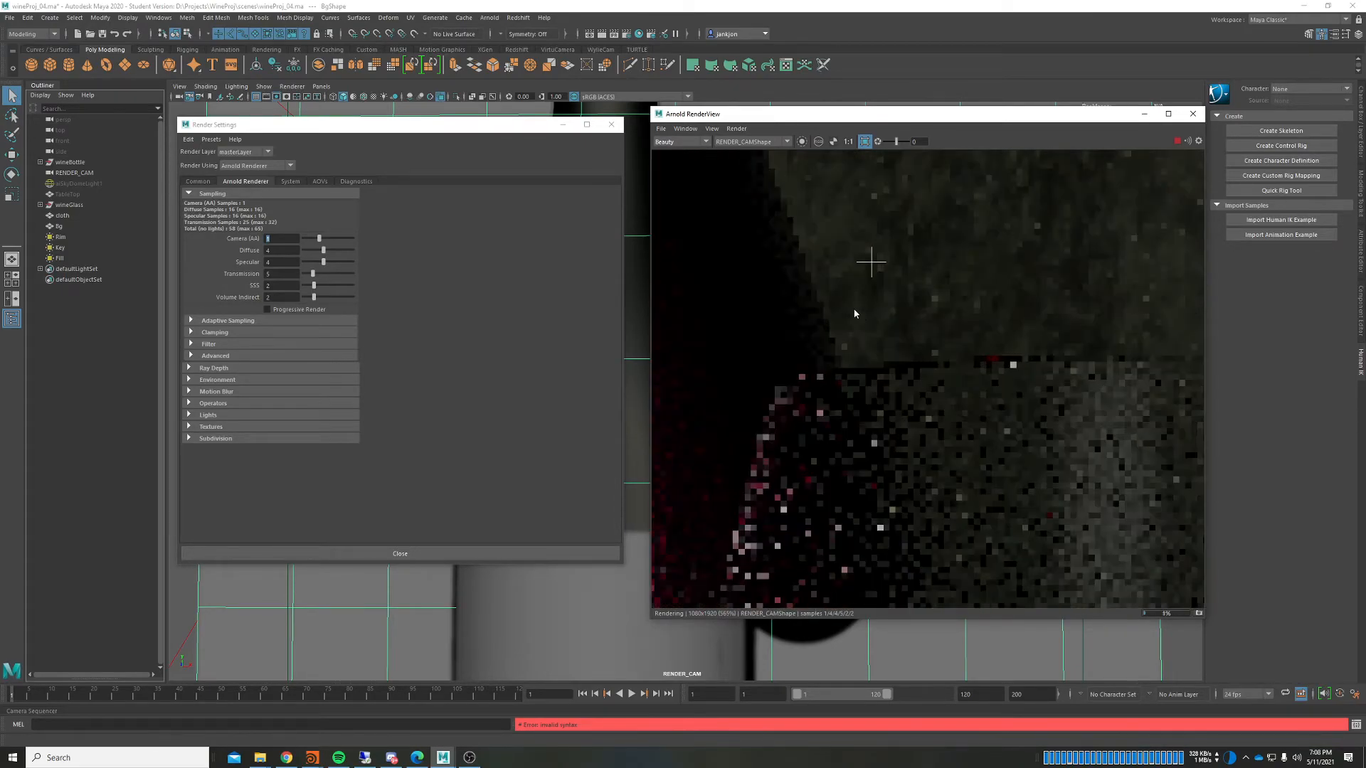
{"action": "scroll", "coordinate": [854, 314], "scroll_direction": "down", "scroll_amount": 1}
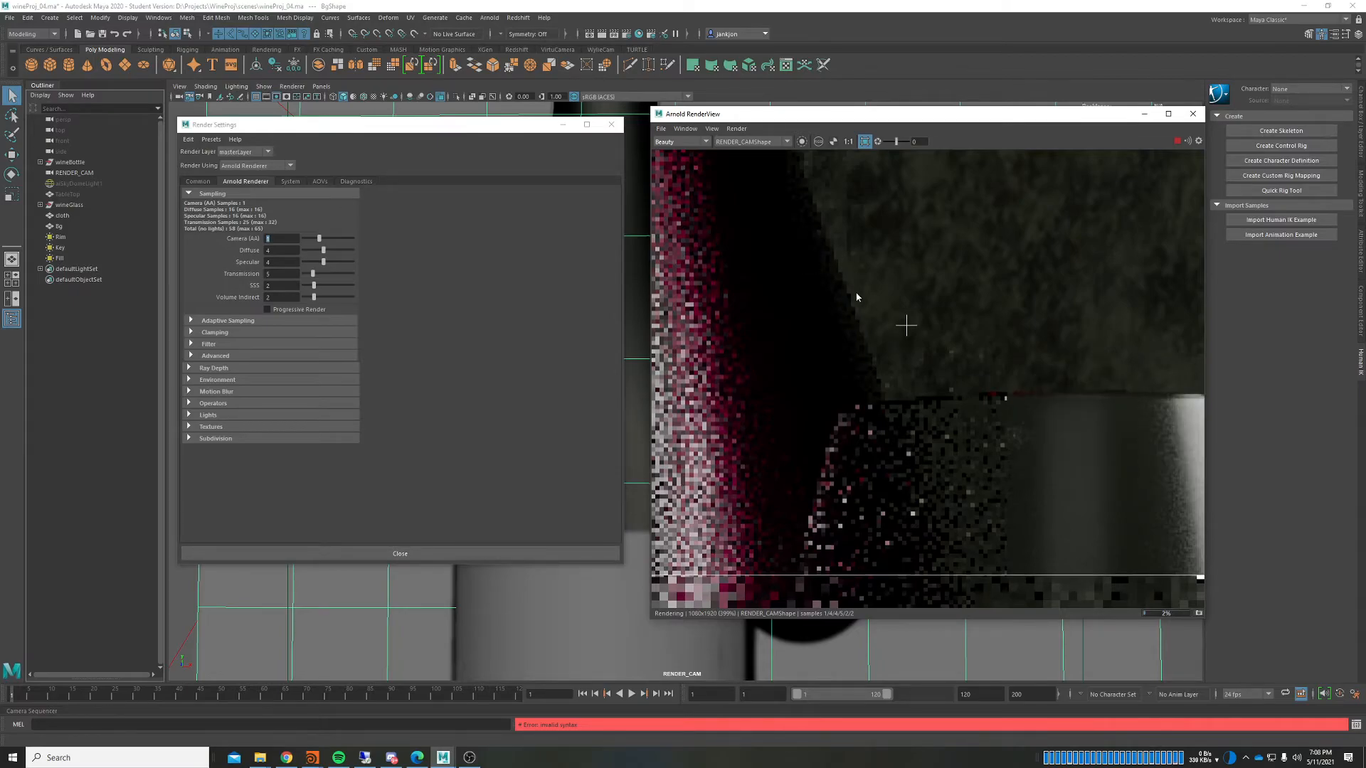
{"action": "scroll", "coordinate": [855, 290], "scroll_direction": "down", "scroll_amount": 2}
{"action": "scroll", "coordinate": [835, 286], "scroll_direction": "up", "scroll_amount": 1}
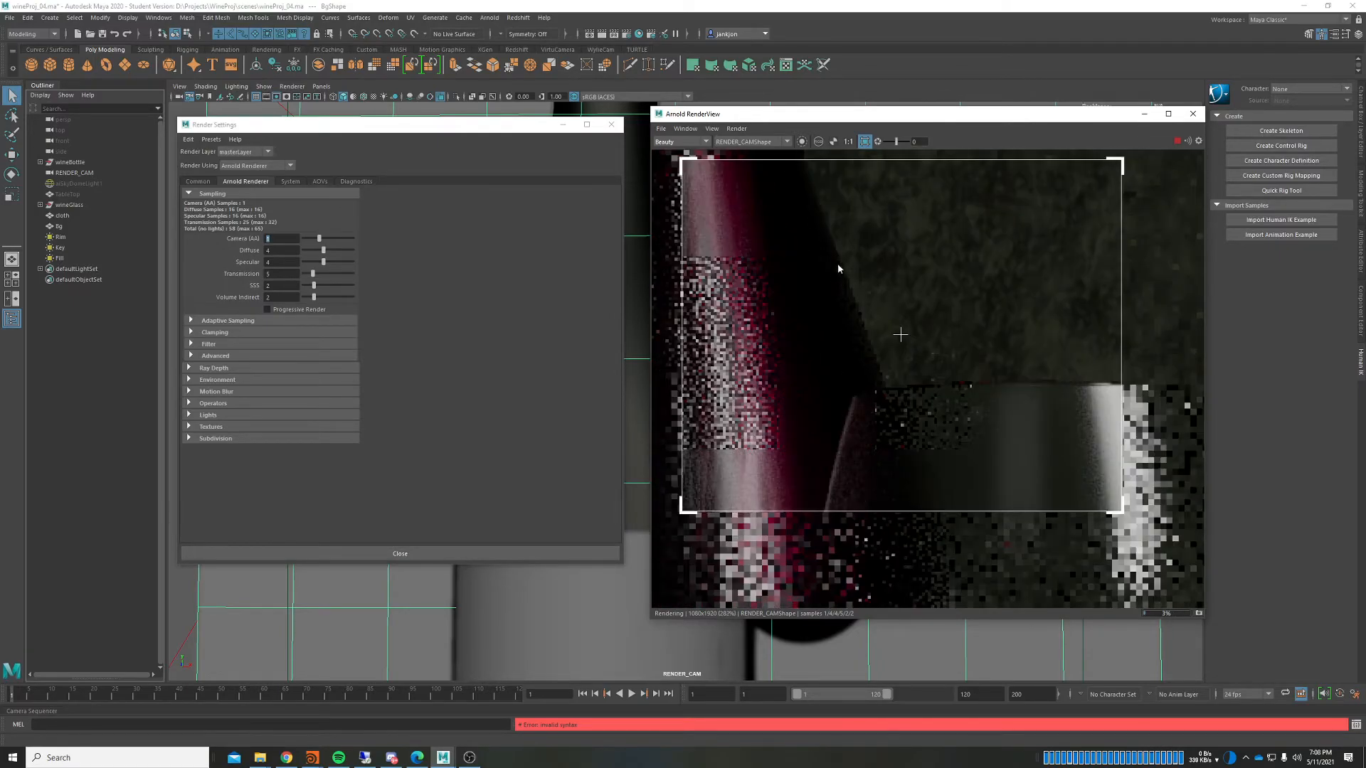
{"action": "scroll", "coordinate": [1079, 389], "scroll_direction": "up", "scroll_amount": 2}
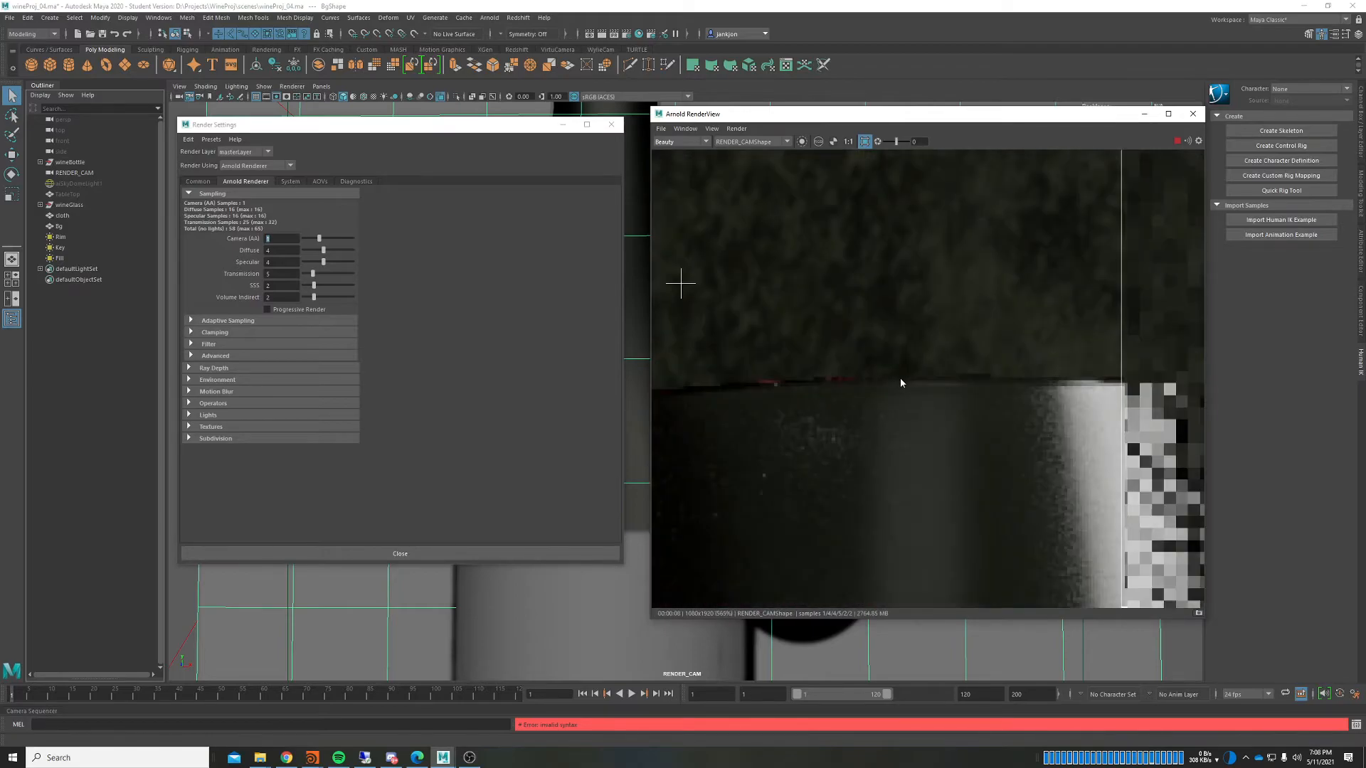
{"action": "middle_click_drag", "start_coordinate": [750, 386], "coordinate": [941, 370]}
Step: Set Camera (AA) samples to 4 so the render restarts
{"action": "type", "text": "4"}
{"action": "key", "text": "Return"}
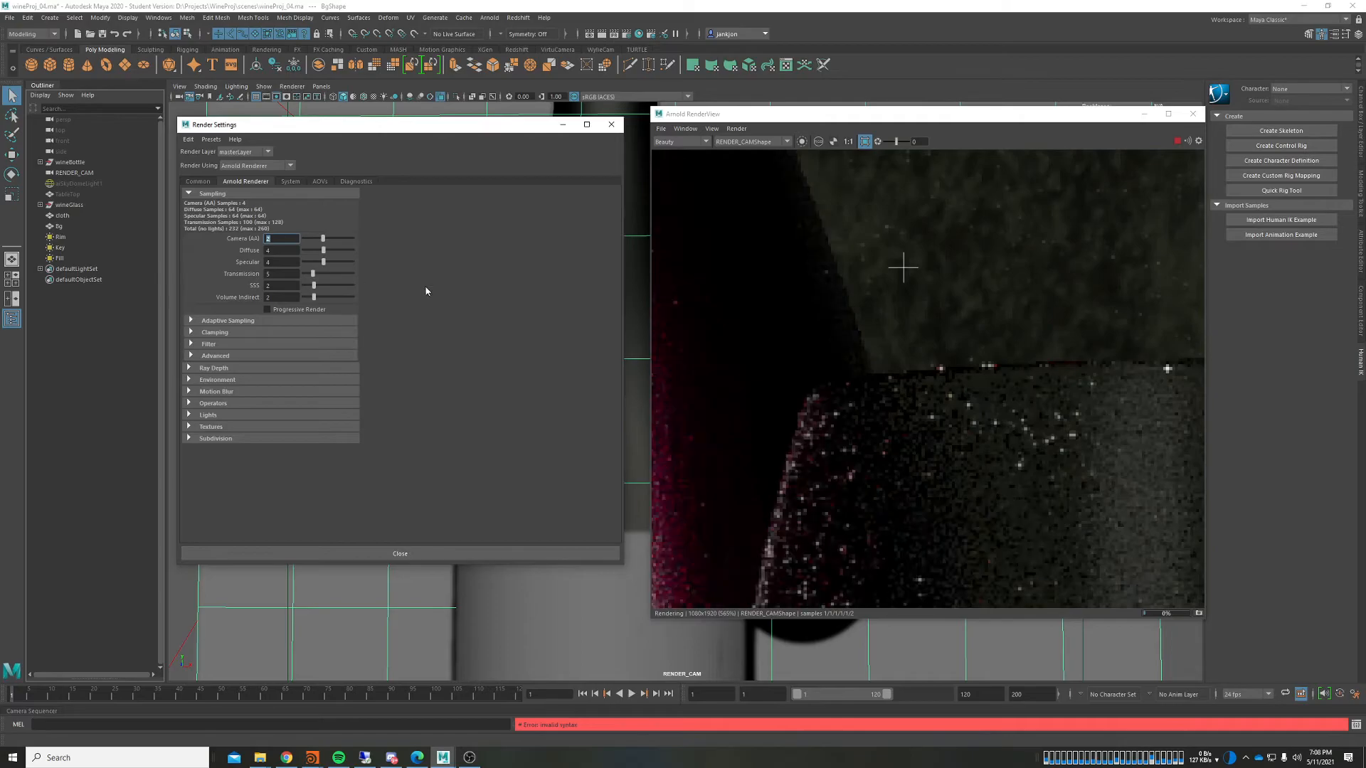
{"action": "scroll", "coordinate": [774, 321], "scroll_direction": "down", "scroll_amount": 1}
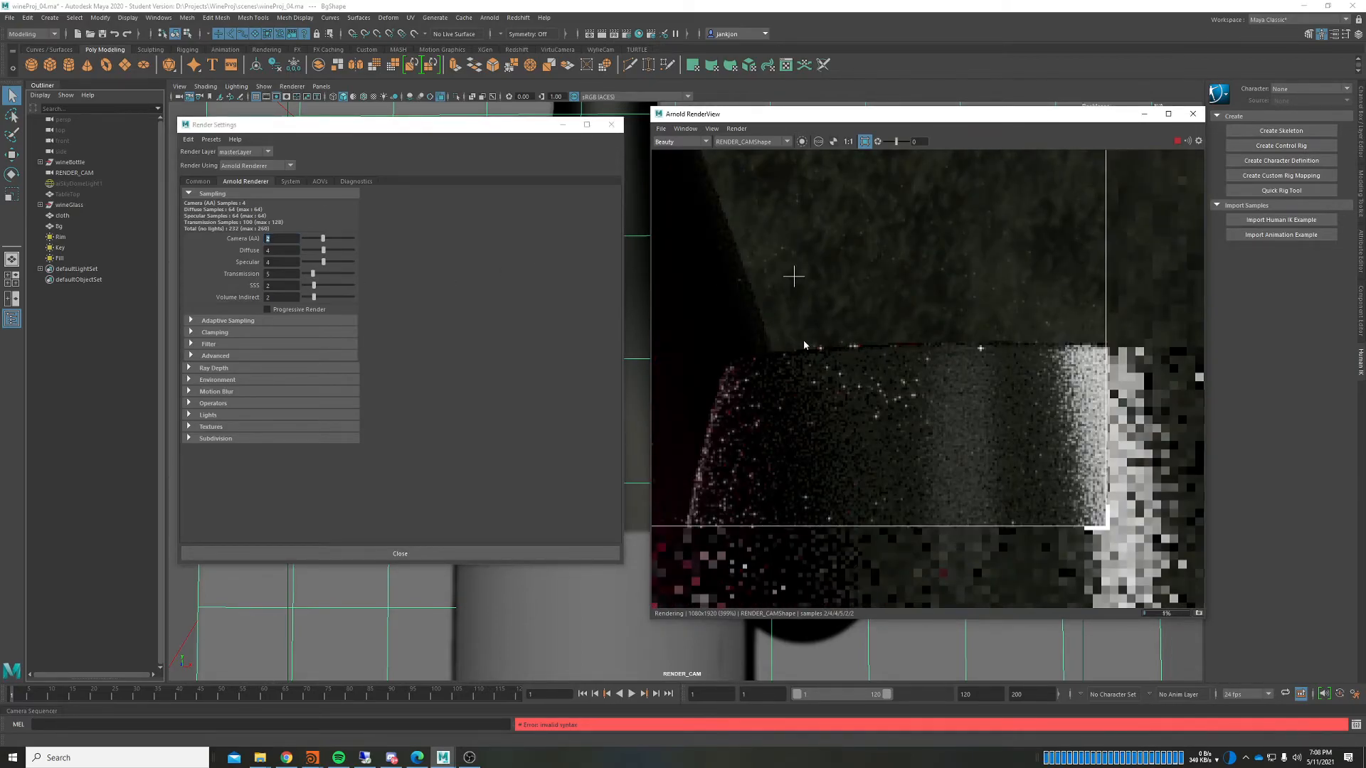
Step: Display the albedo AOV and pan around the cloth's flat green texture
{"action": "left_click", "coordinate": [678, 144]}
{"action": "left_click", "coordinate": [680, 170]}
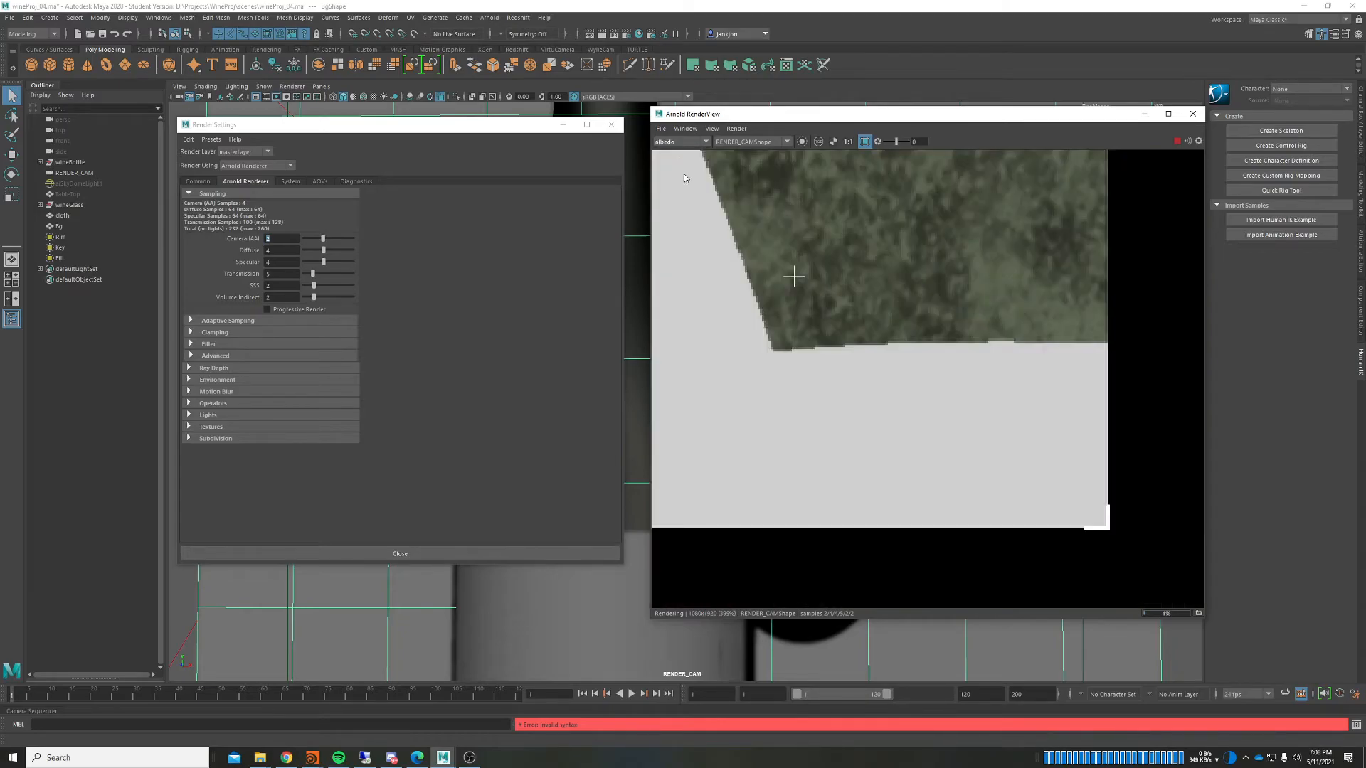
{"action": "scroll", "coordinate": [842, 305], "scroll_direction": "down", "scroll_amount": 1}
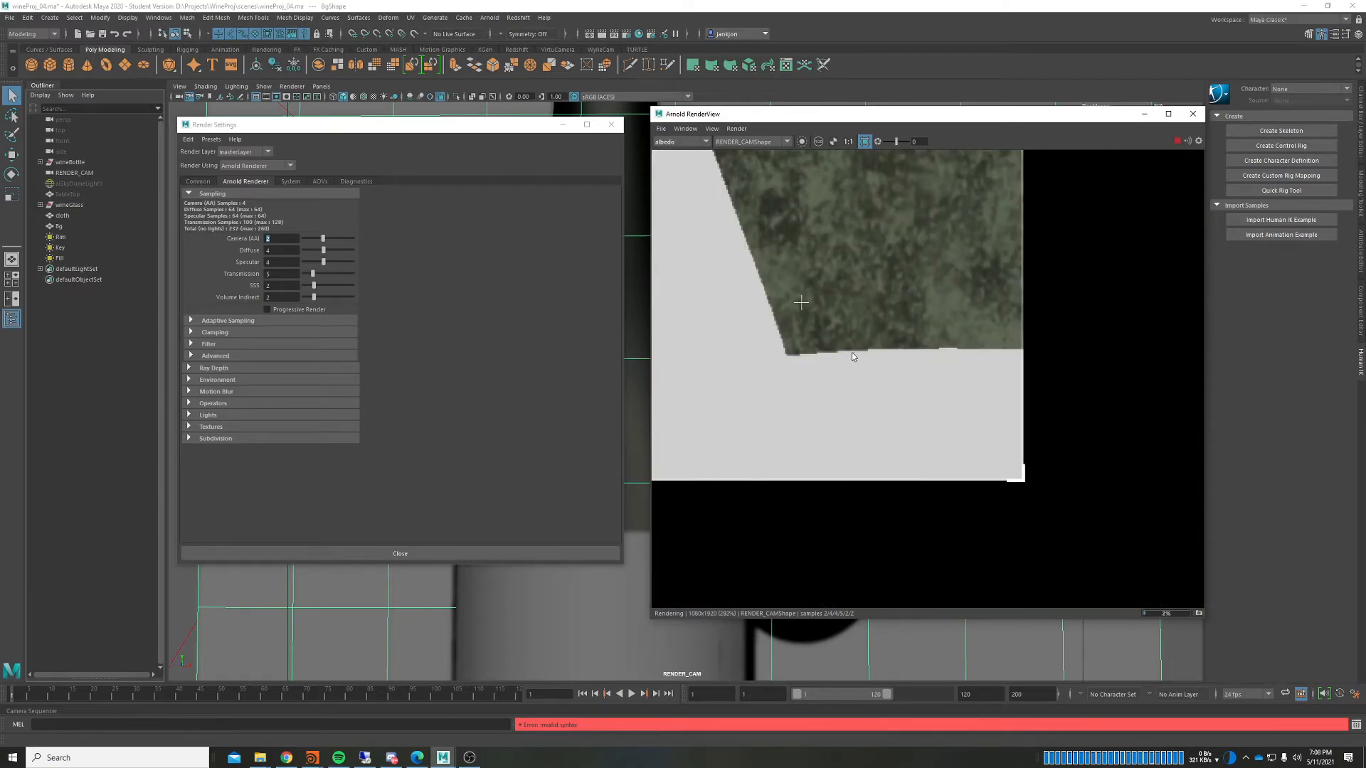
{"action": "middle_click_drag", "start_coordinate": [888, 345], "coordinate": [895, 349]}
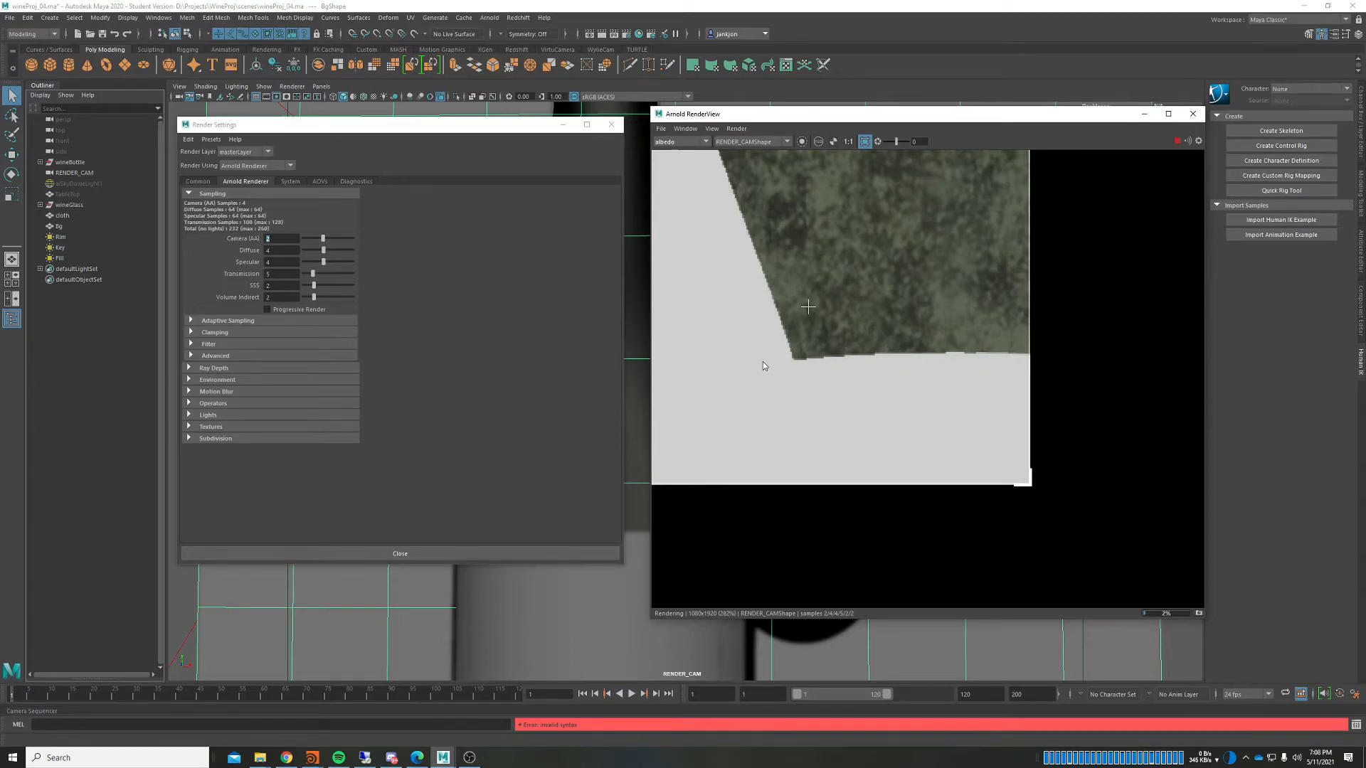
{"action": "middle_click_drag", "start_coordinate": [911, 307], "coordinate": [929, 325]}
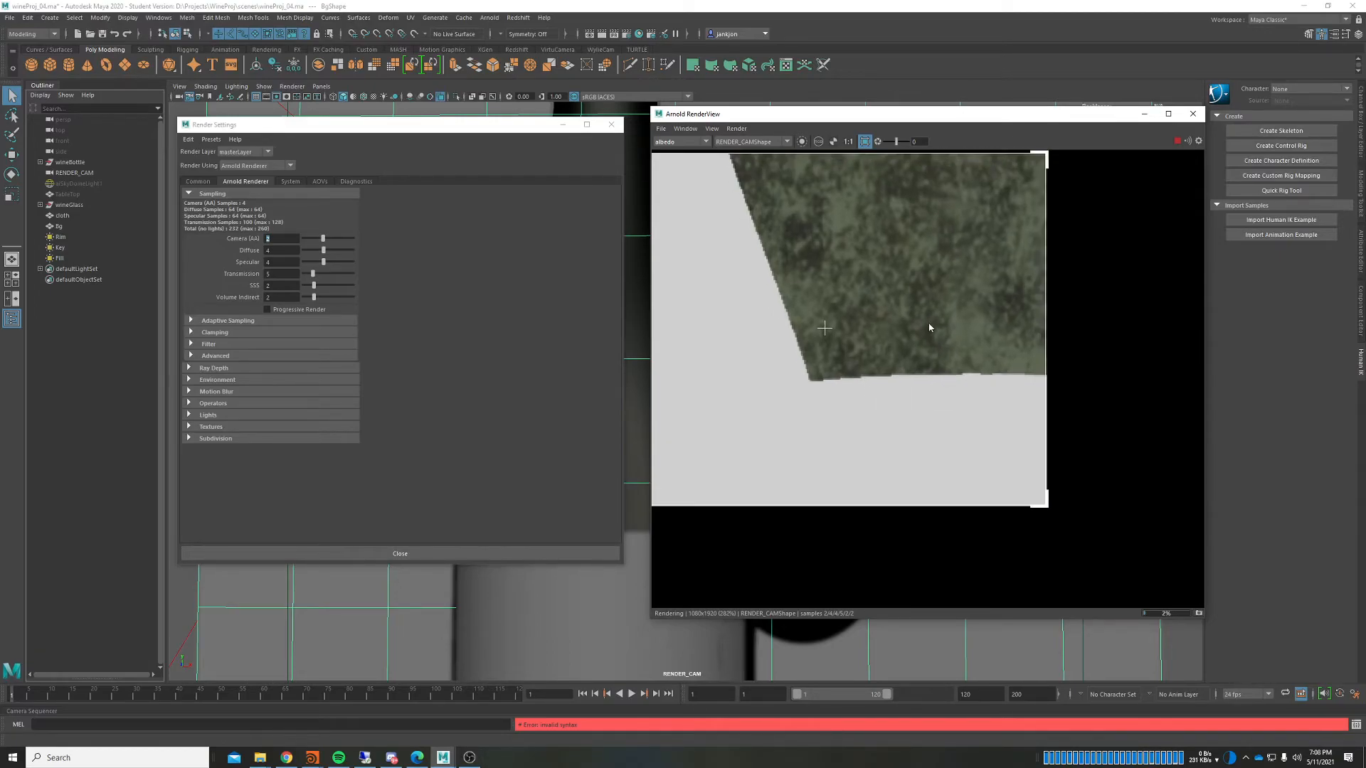
{"action": "left_click", "coordinate": [429, 308]}
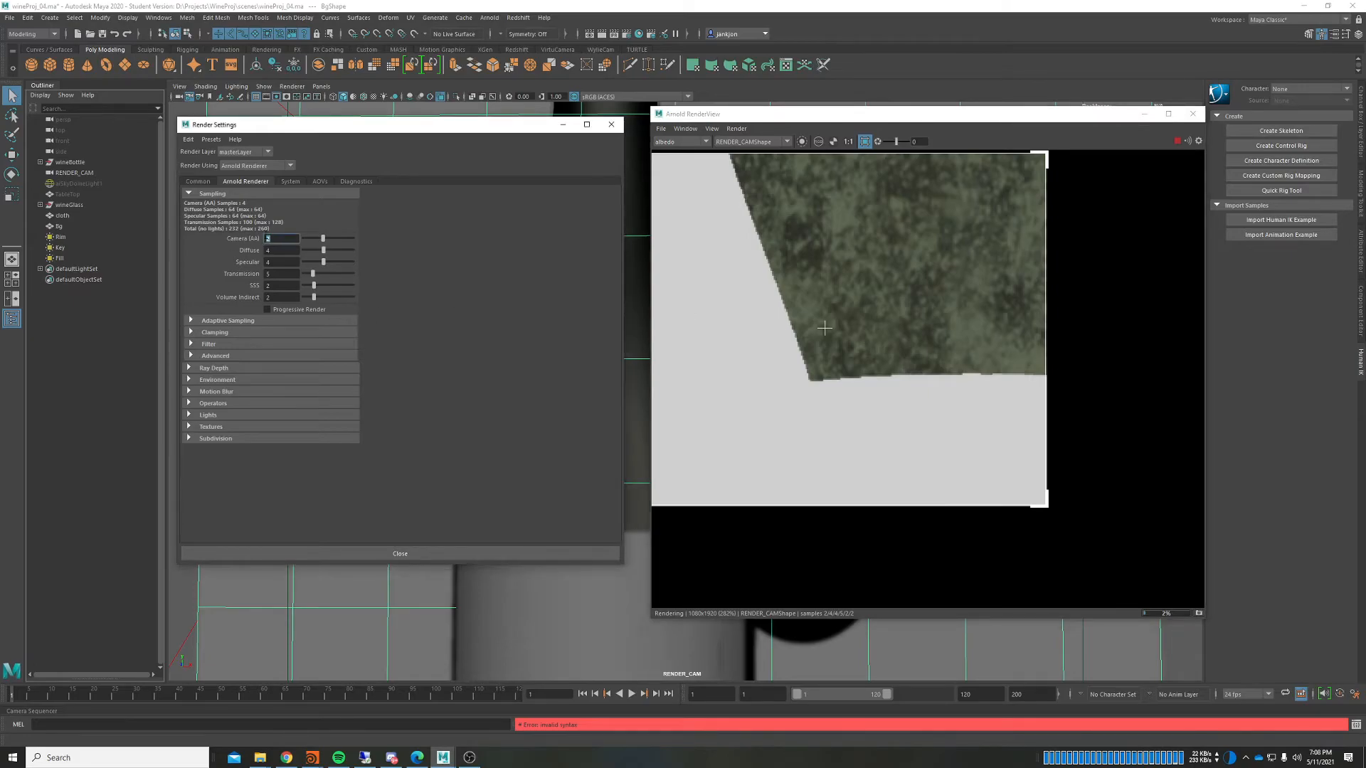
{"action": "middle_click_drag", "start_coordinate": [765, 373], "coordinate": [824, 394]}
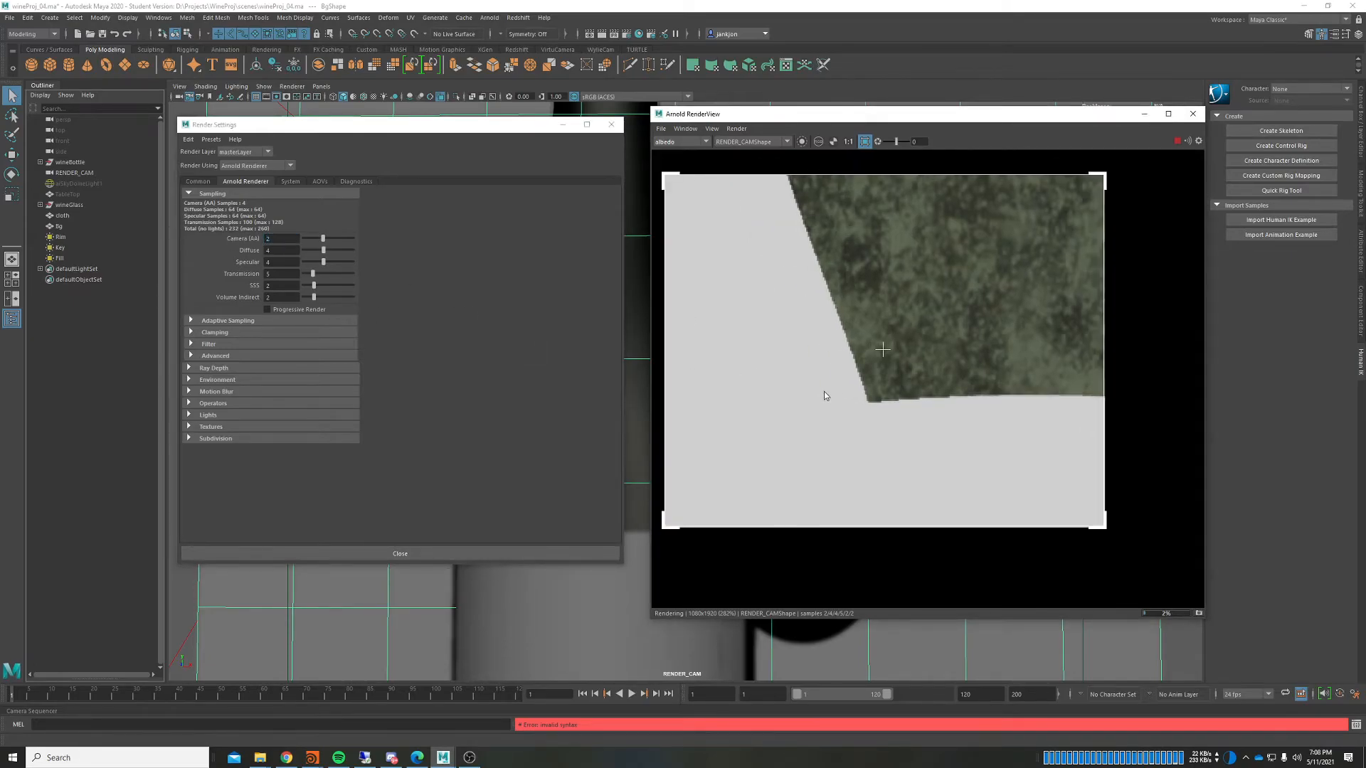
Step: Enter 2 for Diffuse and the next two sample fields
{"action": "left_click", "coordinate": [278, 250]}
{"action": "type", "text": "2"}
{"action": "key", "text": "Tab"}
{"action": "type", "text": "2"}
{"action": "key", "text": "Tab"}
{"action": "type", "text": "2"}
{"action": "key", "text": "Return"}
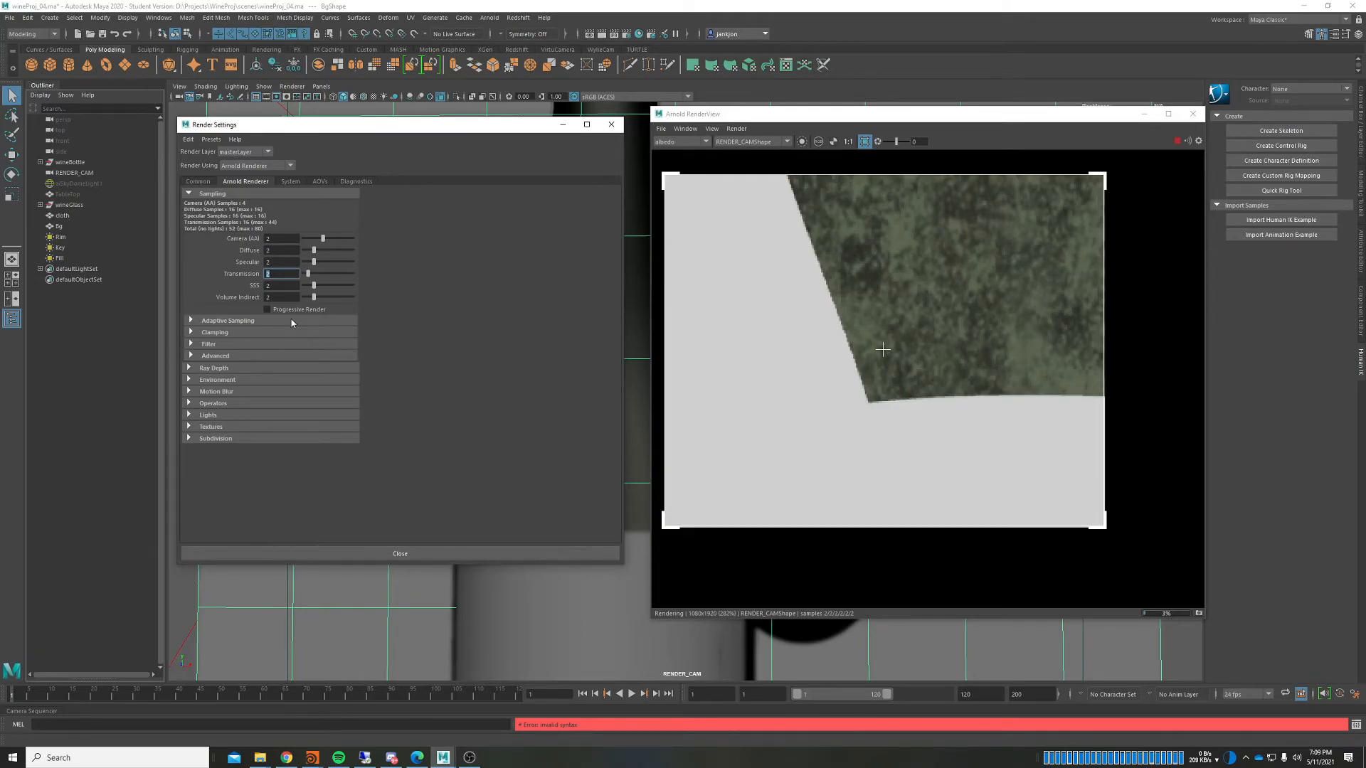
Step: Lower SSS samples to 0 and set Camera (AA) to 3
{"action": "left_click_drag", "start_coordinate": [314, 285], "coordinate": [303, 285]}
{"action": "left_click_drag", "start_coordinate": [276, 239], "coordinate": [257, 237]}
{"action": "type", "text": "3"}
{"action": "key", "text": "Return"}
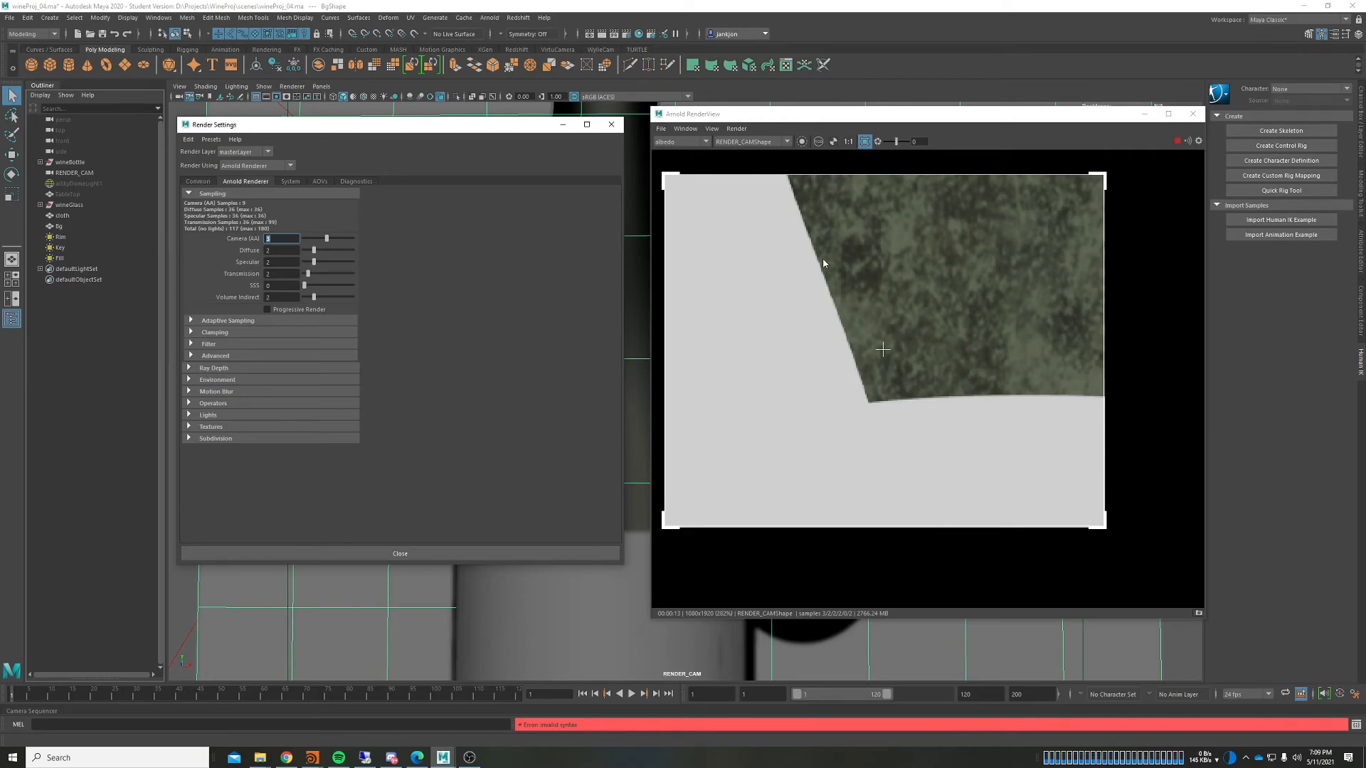
Step: Set Diffuse to 4, Specular to 4 and Transmission to 5
{"action": "key", "text": "Tab"}
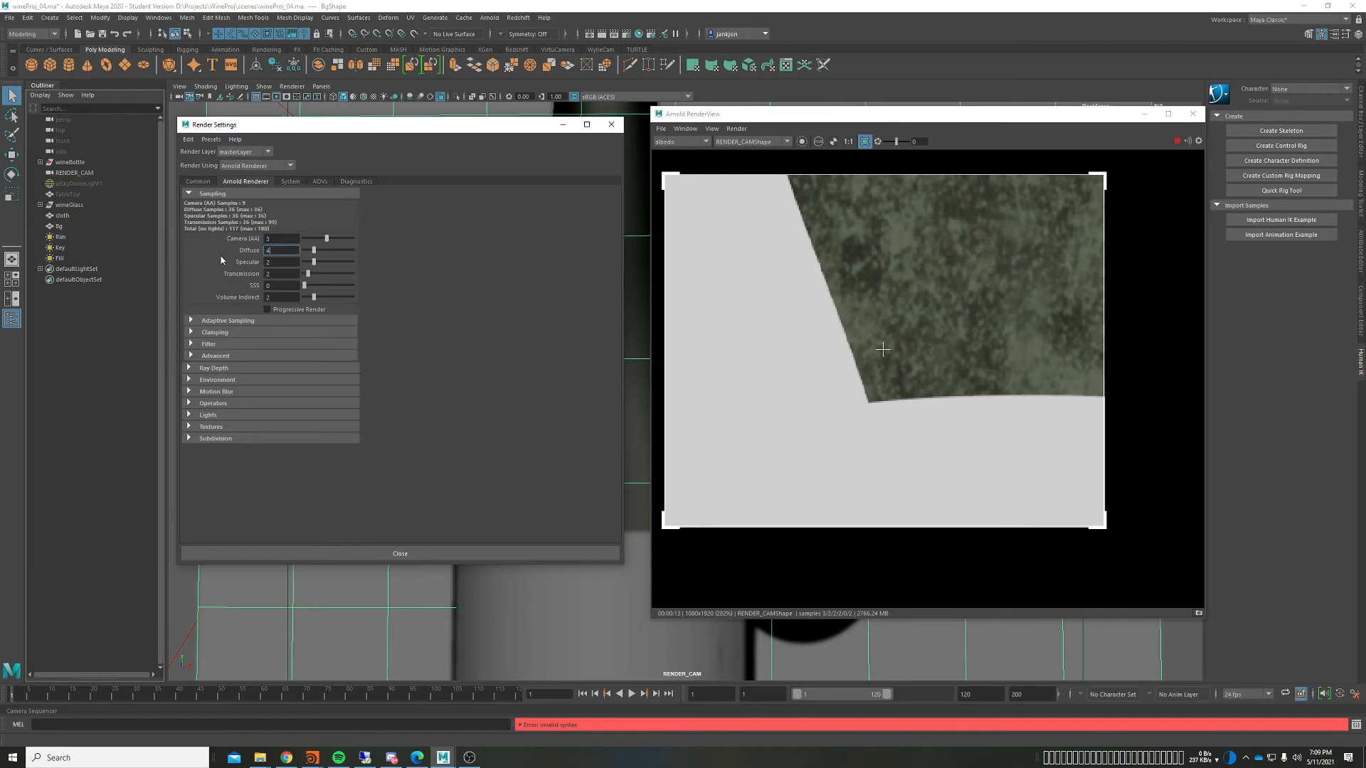
{"action": "key", "text": "Tab"}
{"action": "type", "text": "4"}
{"action": "key", "text": "Tab"}
{"action": "type", "text": "5"}
{"action": "key", "text": "Return"}
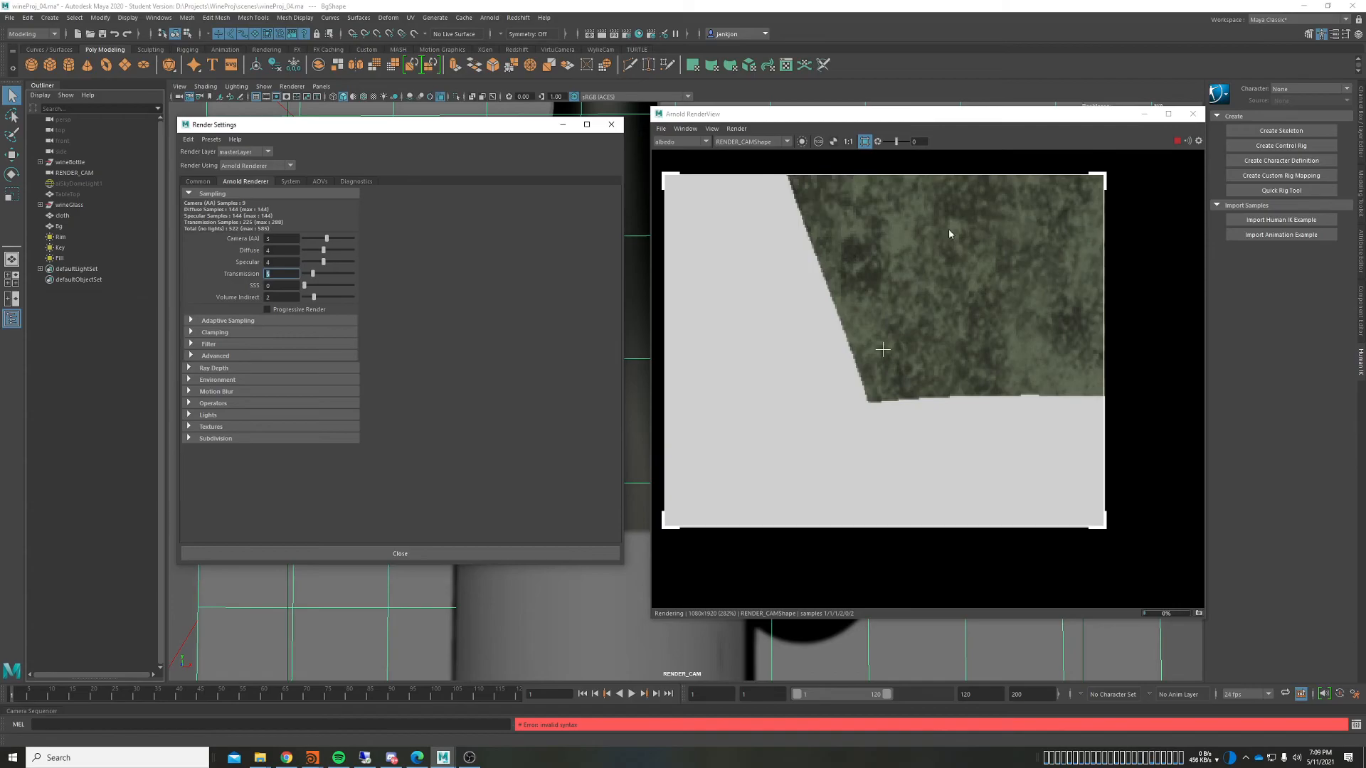
Step: Switch back to the Beauty pass and redraw the render region over the whole image
{"action": "left_click", "coordinate": [692, 144]}
{"action": "left_click", "coordinate": [686, 152]}
{"action": "scroll", "coordinate": [753, 310], "scroll_direction": "down", "scroll_amount": 6}
{"action": "middle_click_drag", "start_coordinate": [844, 311], "coordinate": [928, 340]}
{"action": "left_click_drag", "start_coordinate": [734, 181], "coordinate": [965, 557]}
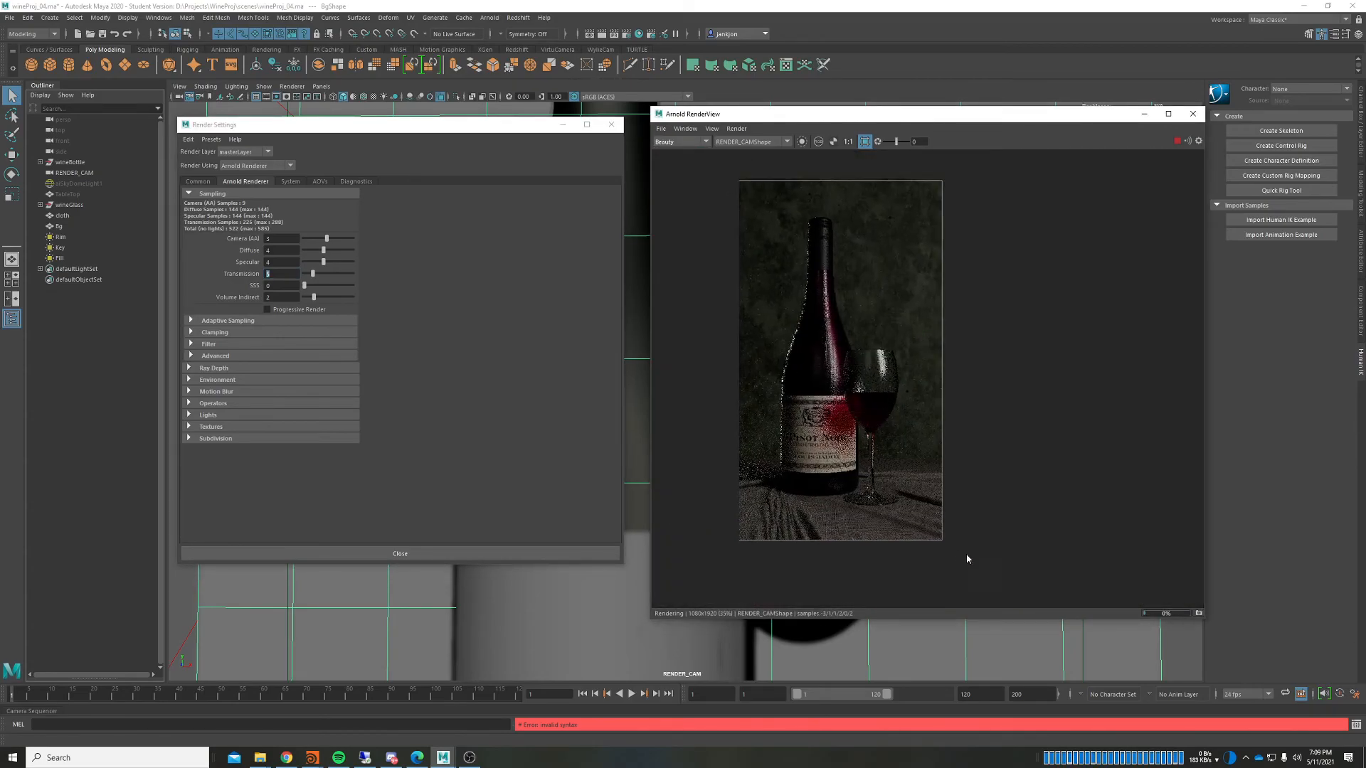
{"action": "scroll", "coordinate": [852, 328], "scroll_direction": "up", "scroll_amount": 2}
{"action": "middle_click_drag", "start_coordinate": [872, 323], "coordinate": [880, 300]}
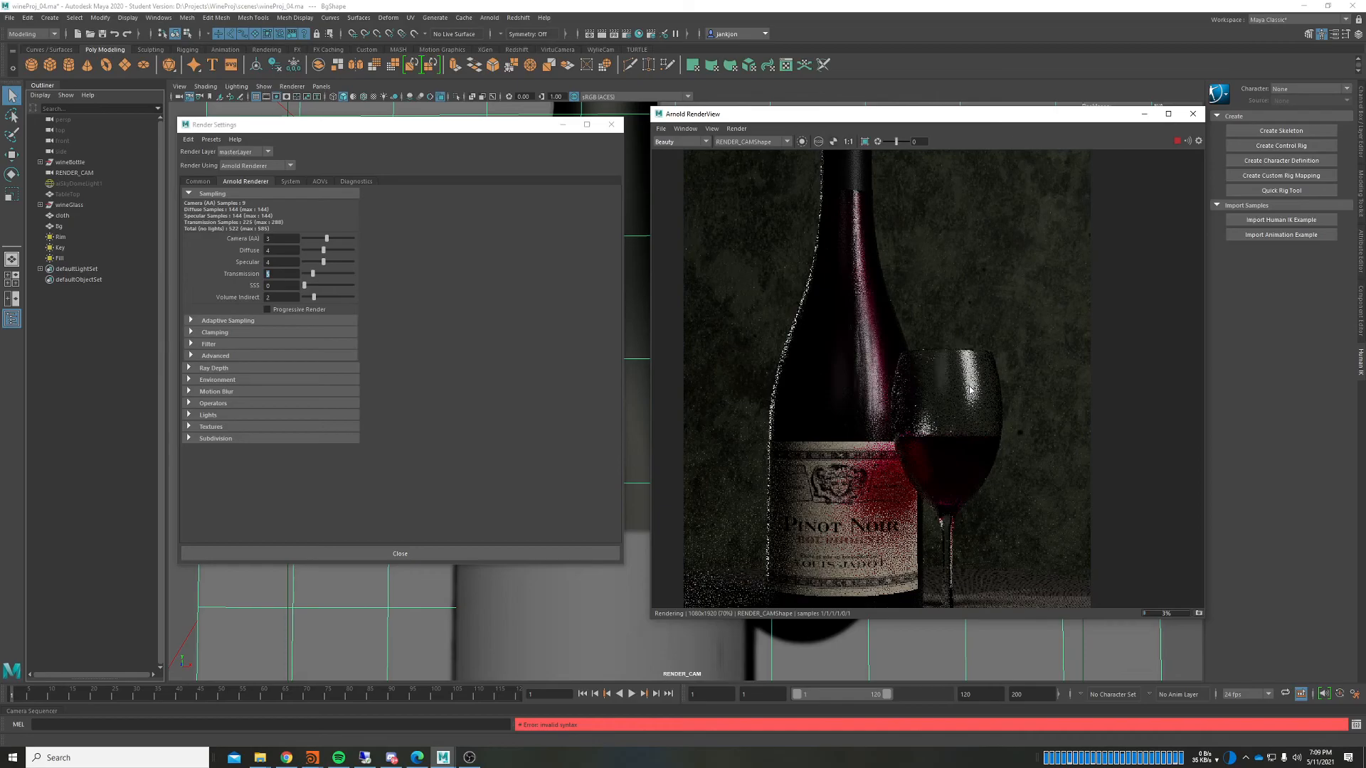
Step: Check the full render at Camera (AA) 3 for noise around the bottle and glass
{"action": "left_click", "coordinate": [281, 239]}
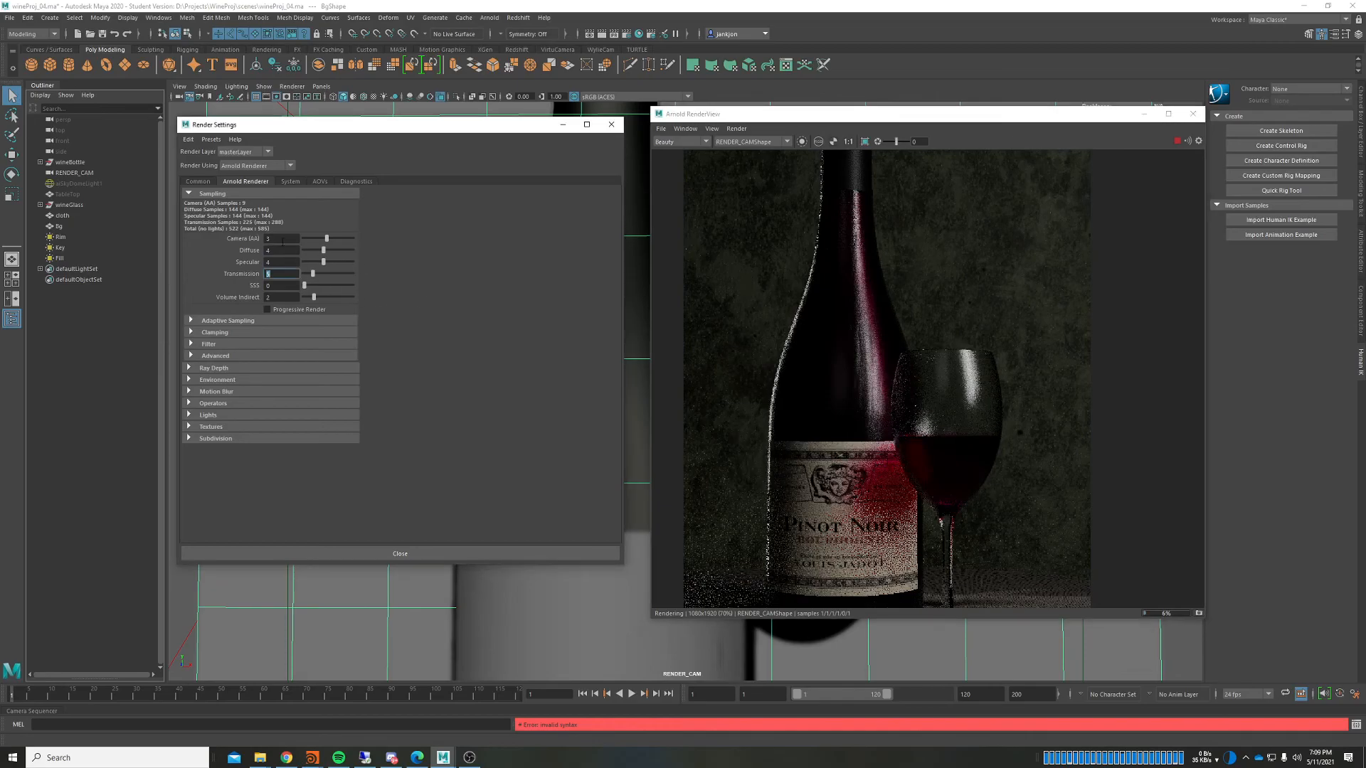
{"action": "left_click", "coordinate": [281, 274]}
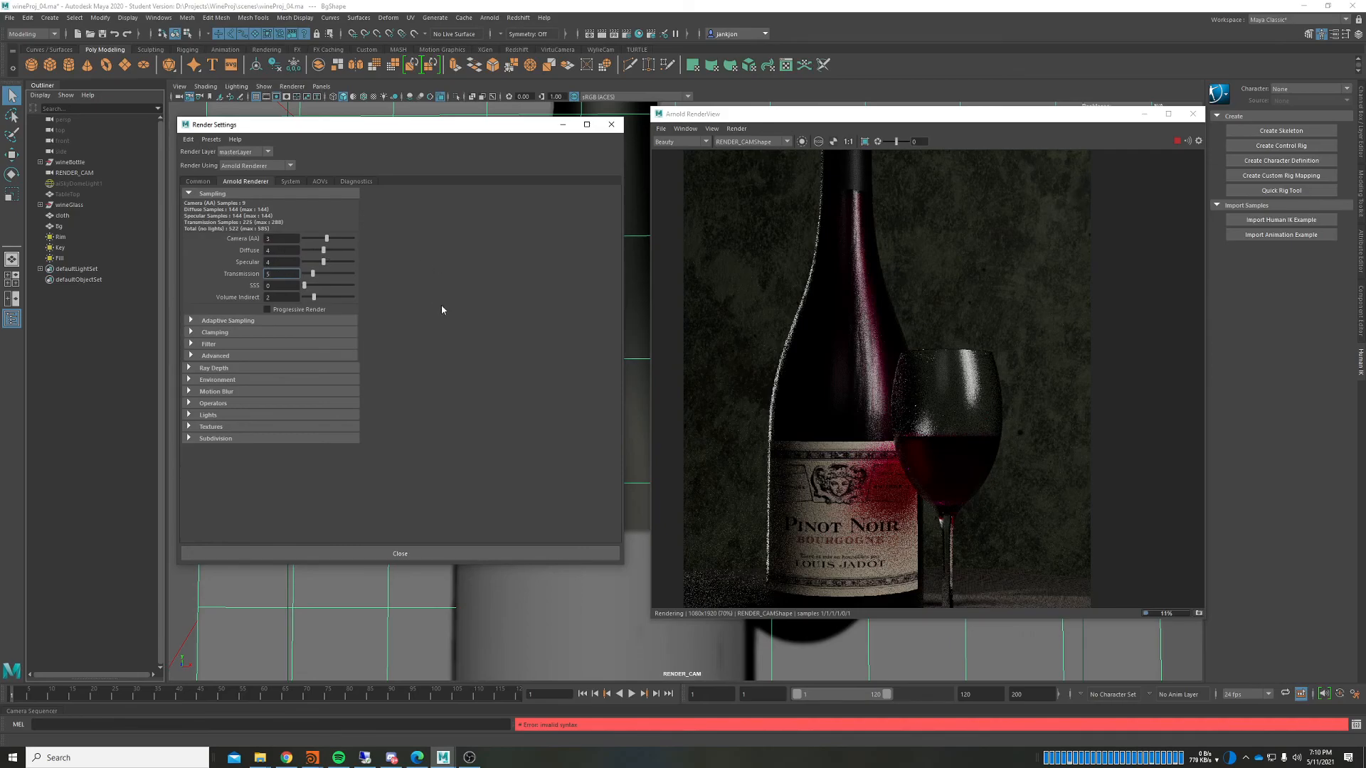
{"action": "middle_click_drag", "start_coordinate": [890, 340], "coordinate": [903, 309]}
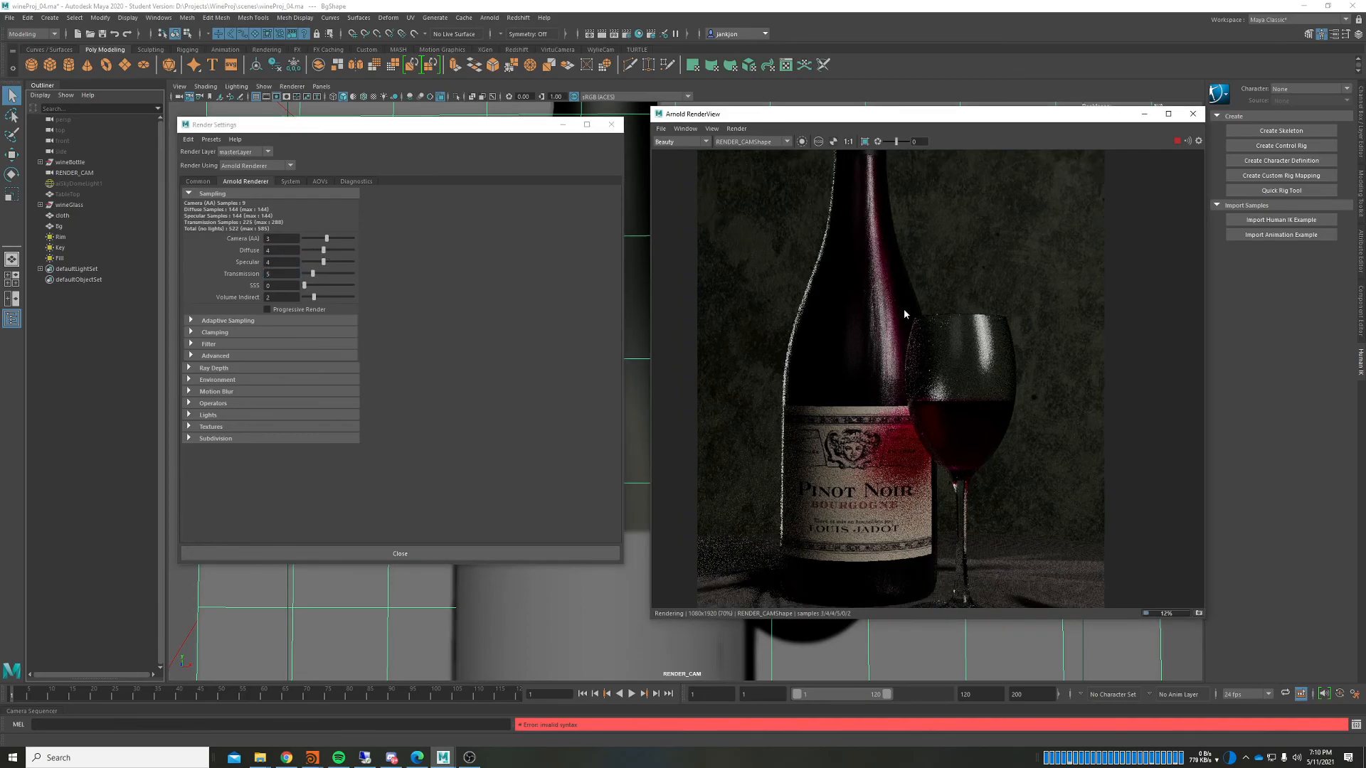
{"action": "scroll", "coordinate": [903, 309], "scroll_direction": "down", "scroll_amount": 2}
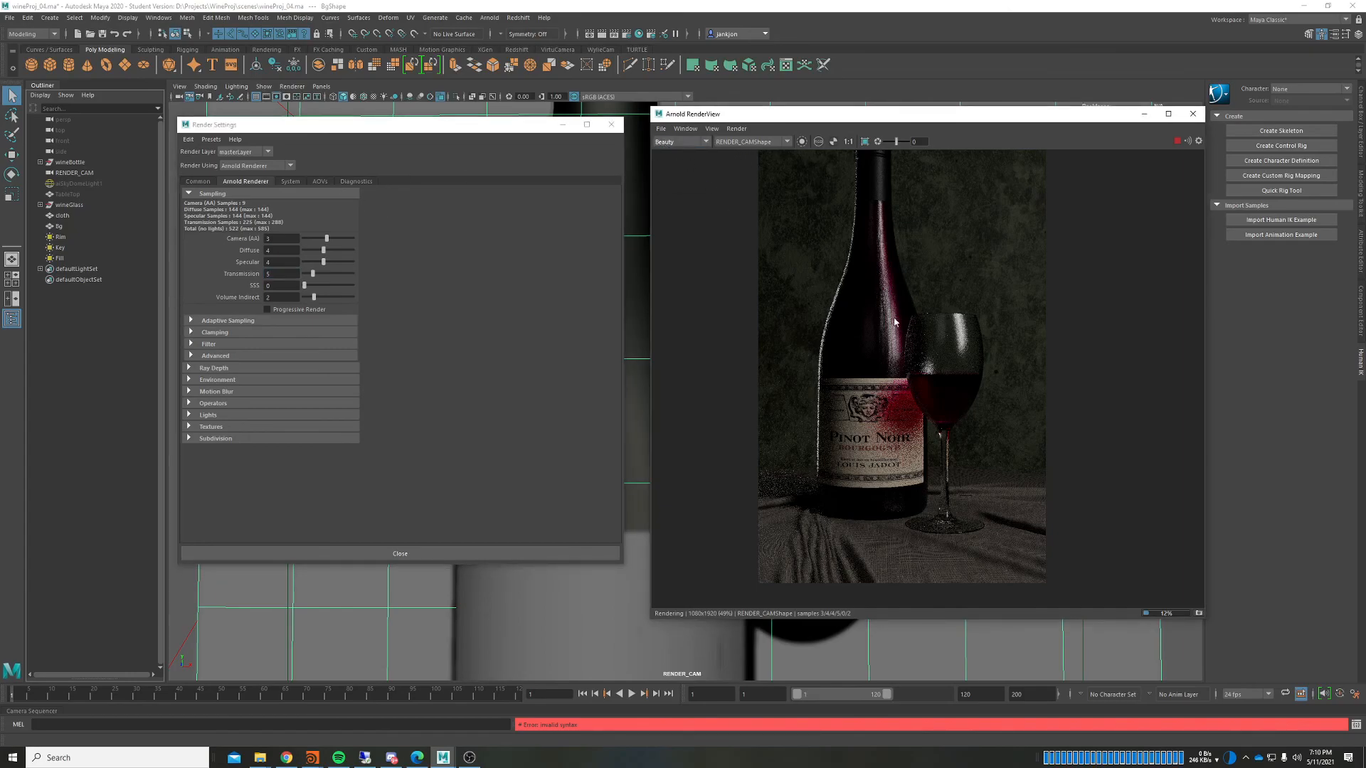
{"action": "scroll", "coordinate": [895, 322], "scroll_direction": "up", "scroll_amount": 2}
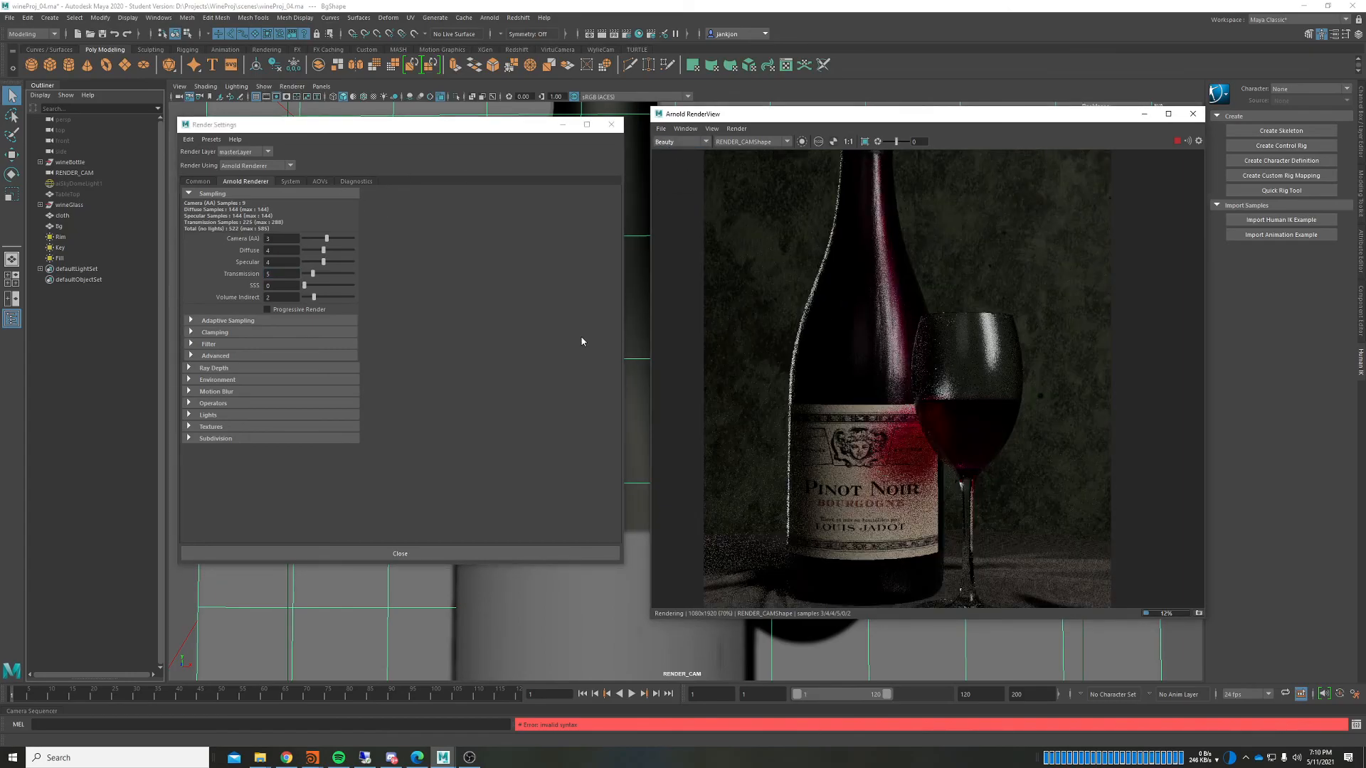
{"action": "scroll", "coordinate": [800, 394], "scroll_direction": "down", "scroll_amount": 3}
{"action": "middle_click_drag", "start_coordinate": [804, 394], "coordinate": [819, 398]}
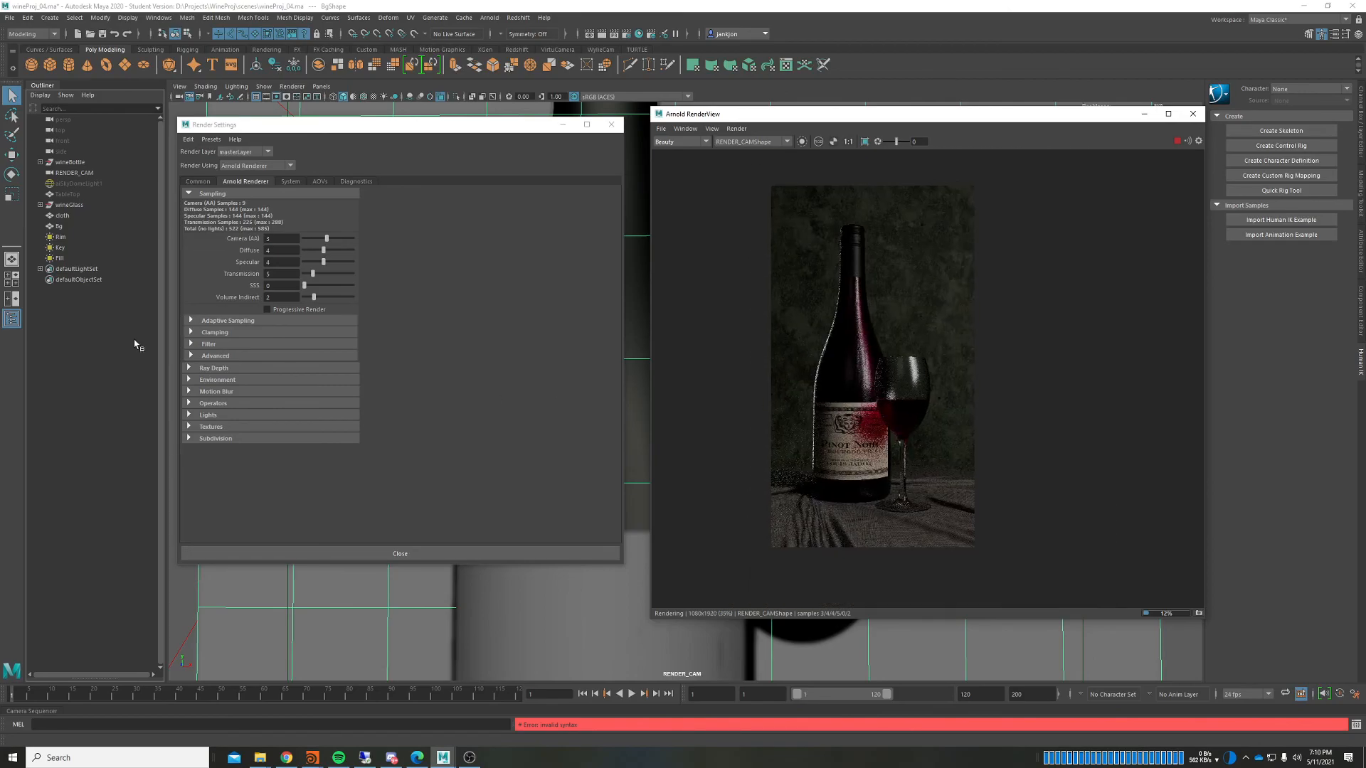
{"action": "left_click", "coordinate": [469, 756]}
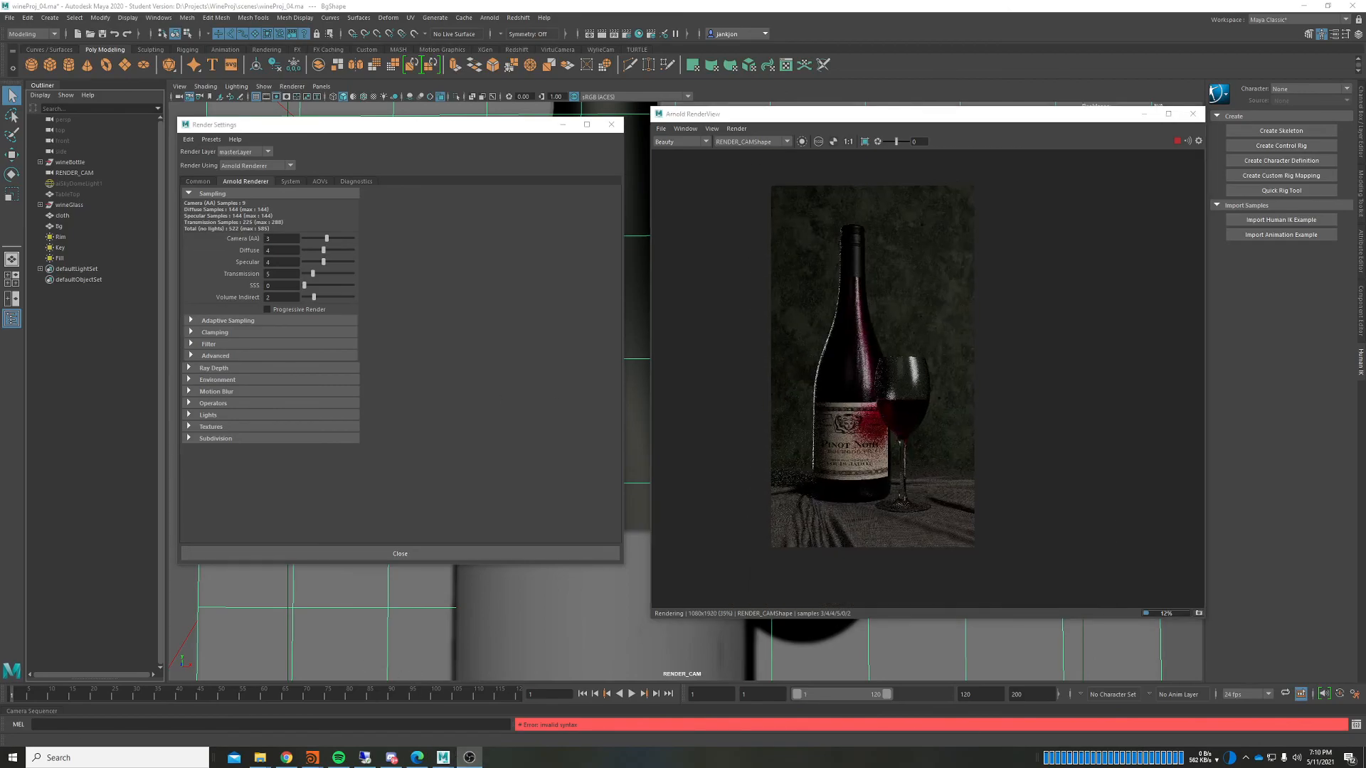